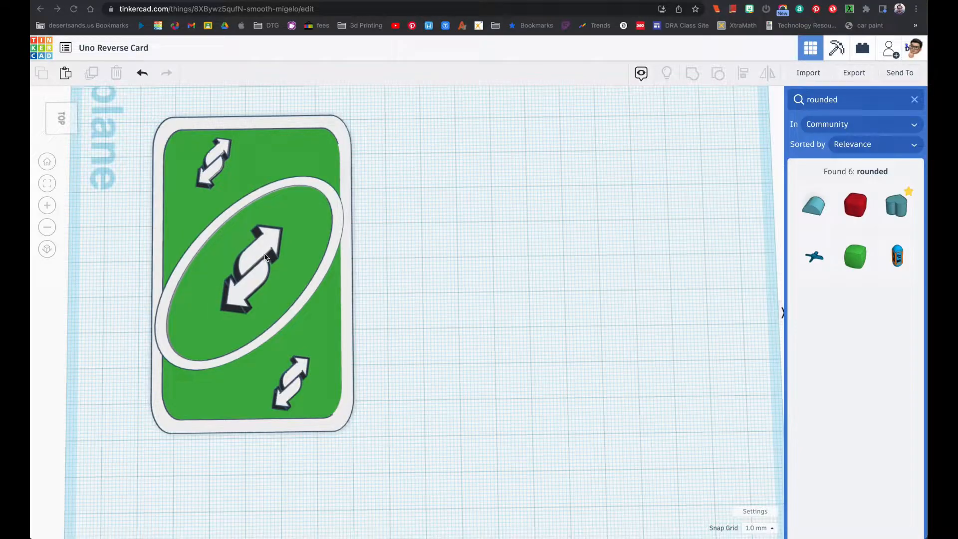
pyautogui.moveTo(306, 277); pyautogui.dragTo(340, 275, button='right')
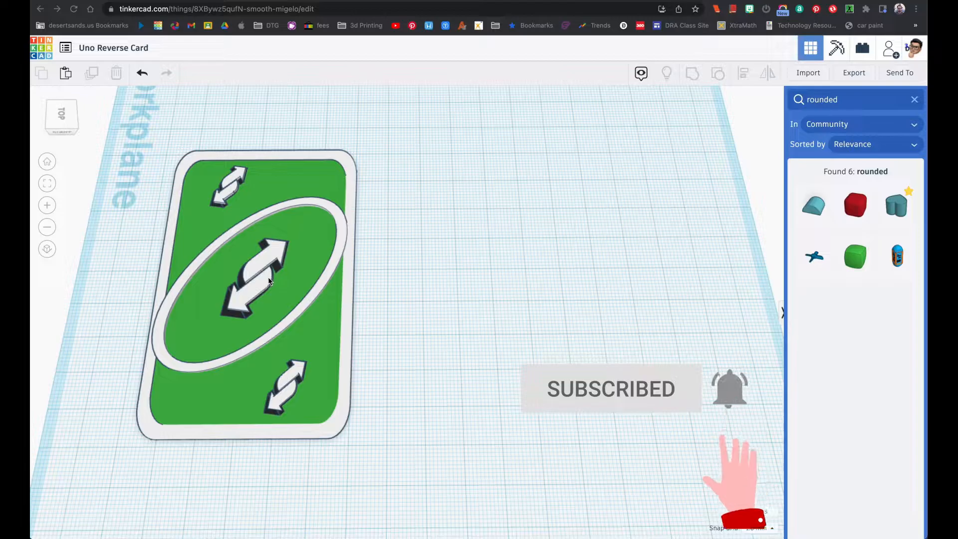
pyautogui.moveTo(269, 279); pyautogui.dragTo(299, 223, button='right')
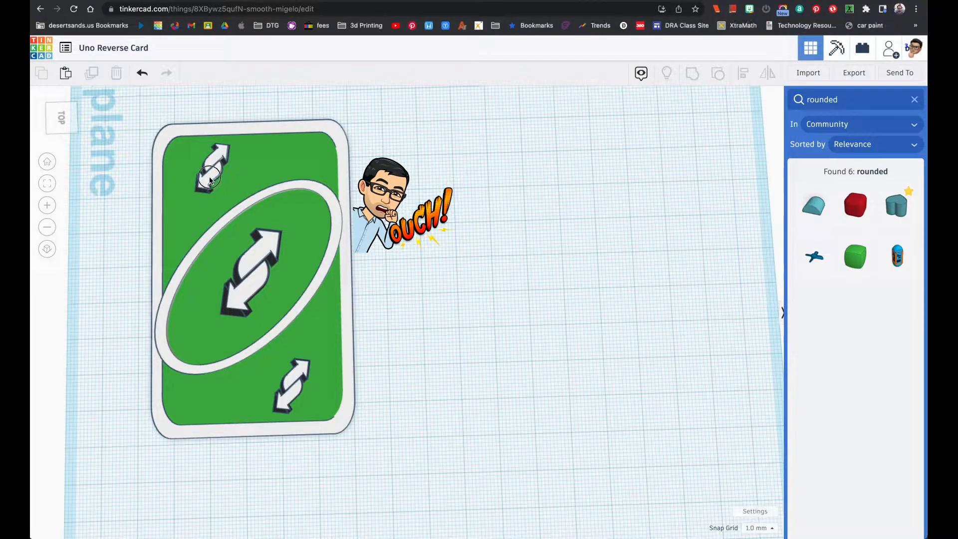
pyautogui.moveTo(215, 177); pyautogui.dragTo(199, 179)
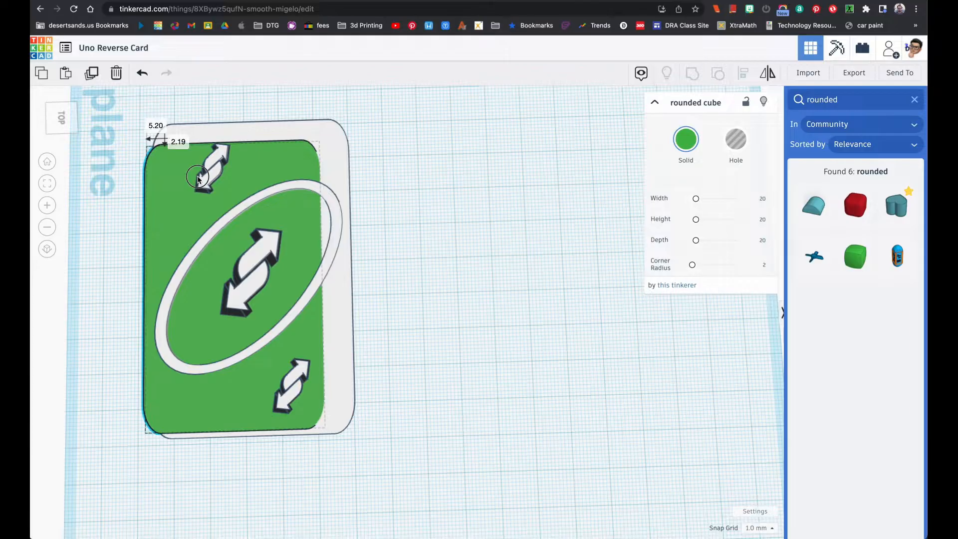
pyautogui.click(41, 9)
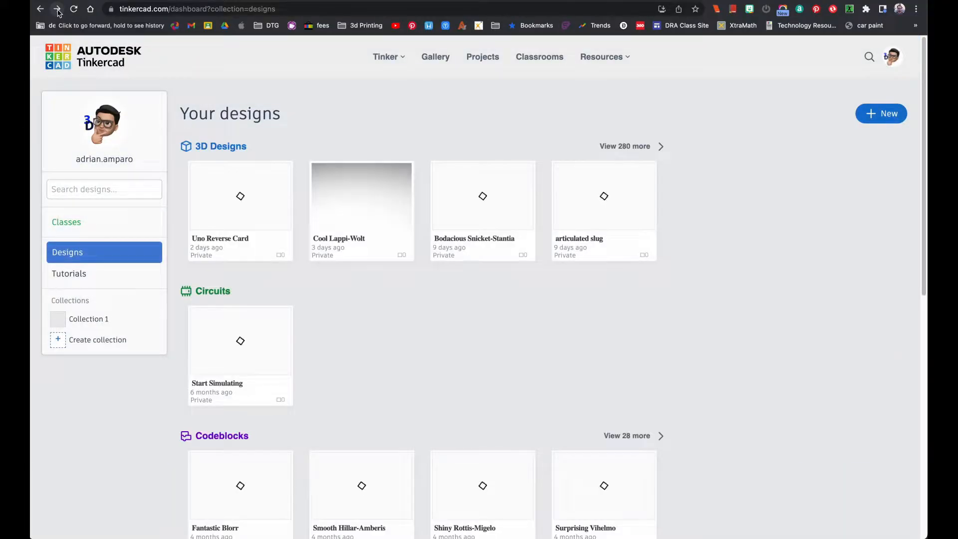
pyautogui.click(57, 9)
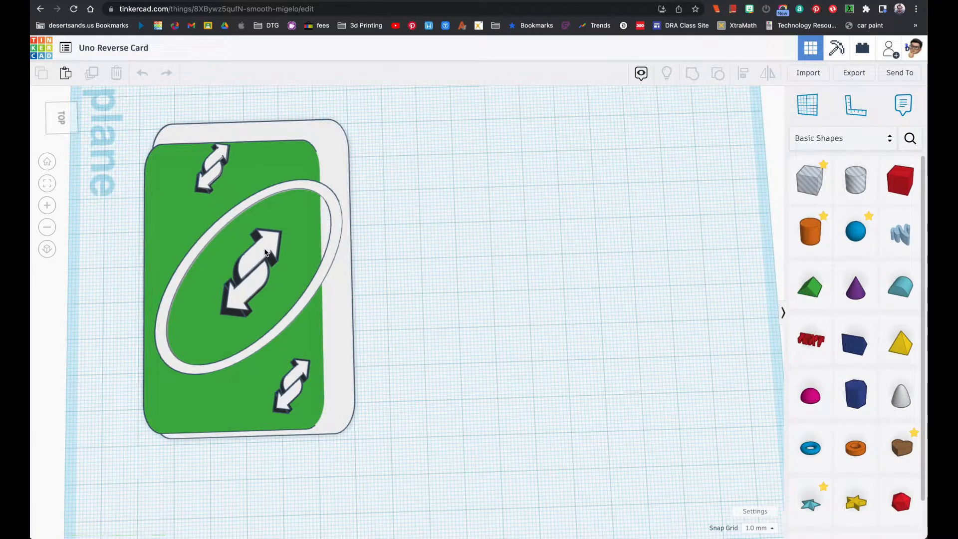
pyautogui.moveTo(275, 181); pyautogui.dragTo(294, 171)
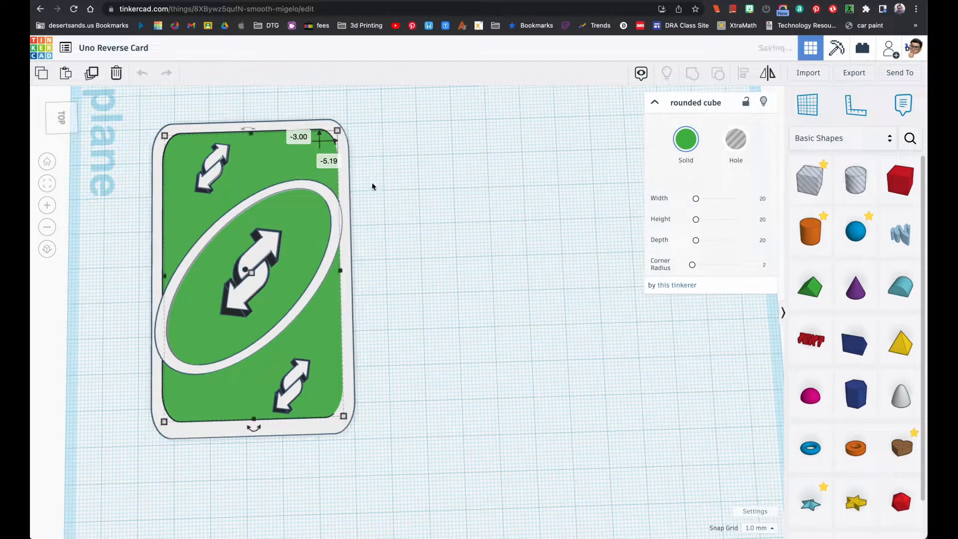
pyautogui.click(385, 191)
# Bring up the Uno reverse card reference image and zoom in on its central double arrow
pyautogui.click(264, 251)
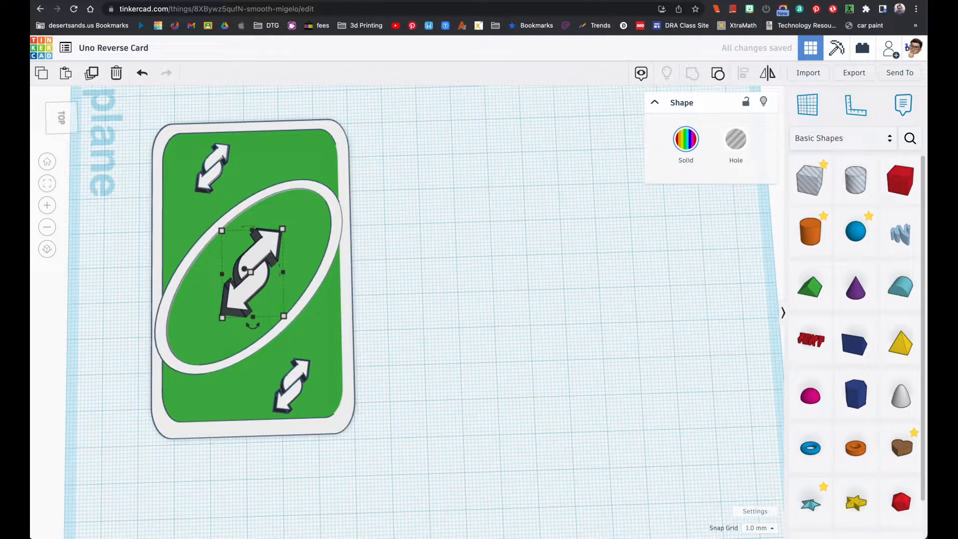
pyautogui.moveTo(31, 186); pyautogui.dragTo(283, 85)
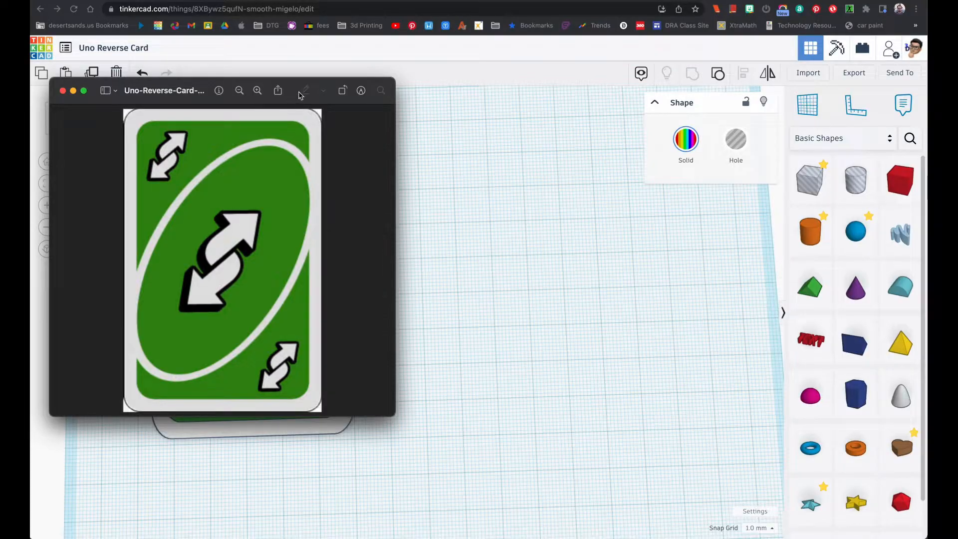
pyautogui.click(257, 91)
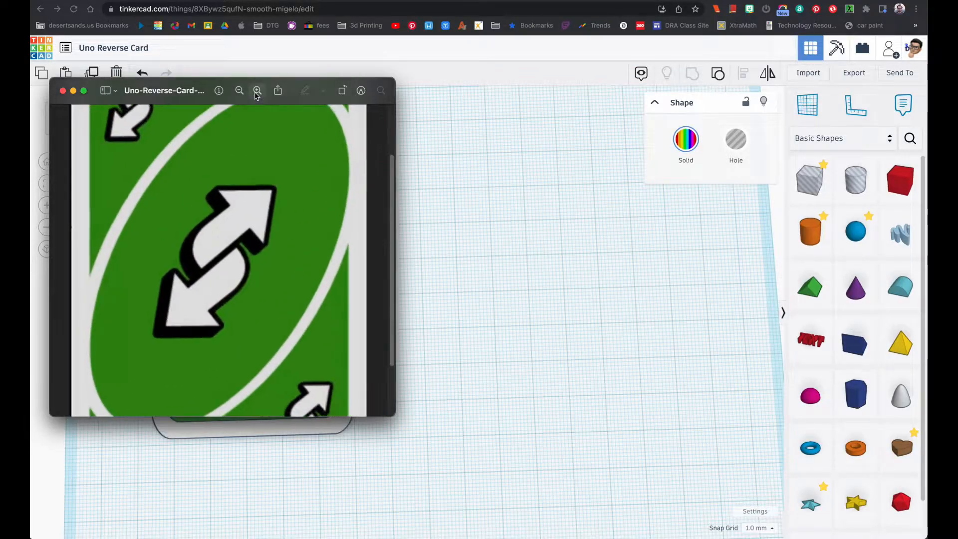
pyautogui.click(257, 91)
pyautogui.click(257, 91)
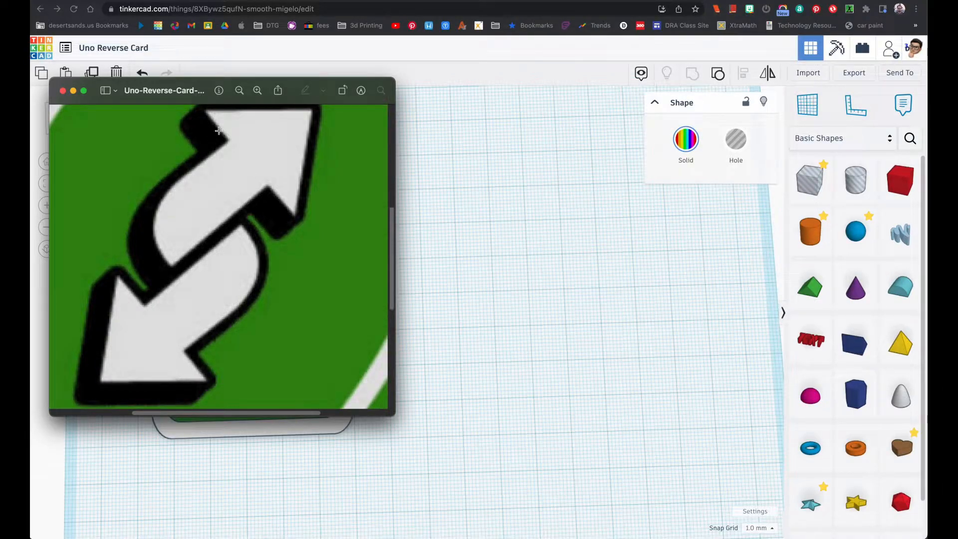
# Place a Roof shape on the workplane beside the card and rotate it by 90° steps to stand on its triangular end
pyautogui.click(810, 289)
pyautogui.moveTo(817, 294); pyautogui.dragTo(521, 279)
pyautogui.moveTo(525, 274); pyautogui.dragTo(571, 248, button='right')
pyautogui.moveTo(475, 253)
pyautogui.mouseDown(button='right')
pyautogui.moveTo(462, 266)
pyautogui.moveTo(474, 265)
pyautogui.mouseUp(button='right')
pyautogui.moveTo(490, 238); pyautogui.dragTo(511, 258)
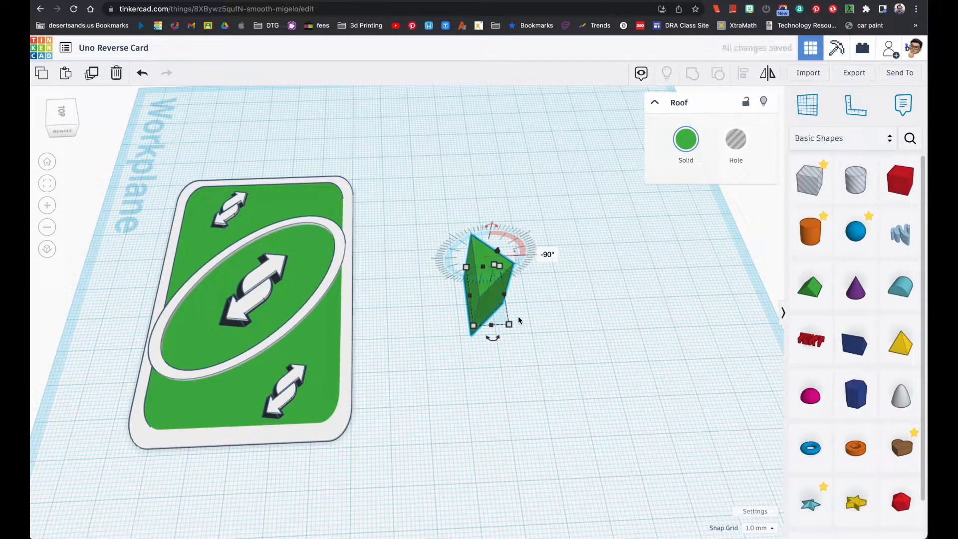
pyautogui.moveTo(497, 340); pyautogui.dragTo(517, 299)
pyautogui.moveTo(514, 302); pyautogui.dragTo(495, 335, button='right')
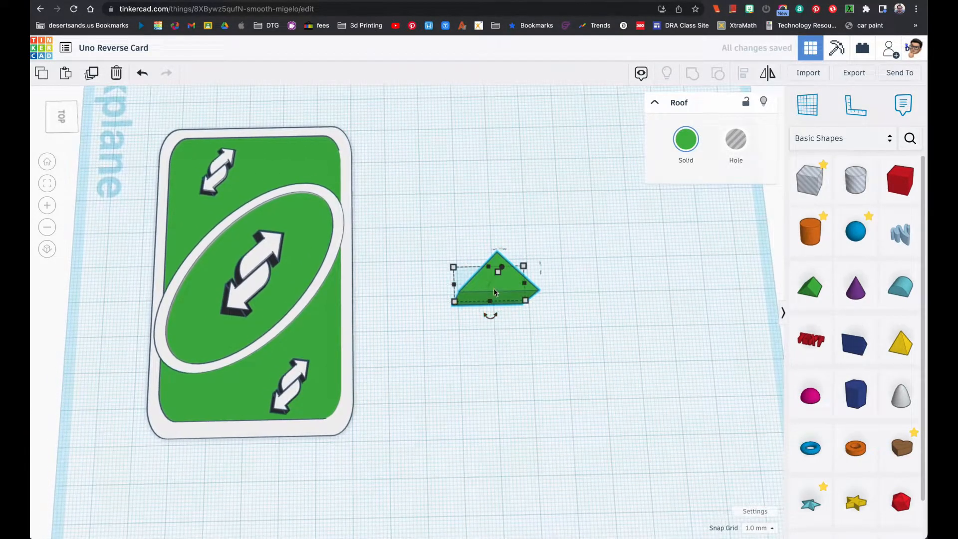
# Drop the upright roof shape onto the workplane and set its height to 1 mm
pyautogui.moveTo(503, 289); pyautogui.dragTo(502, 272, button='right')
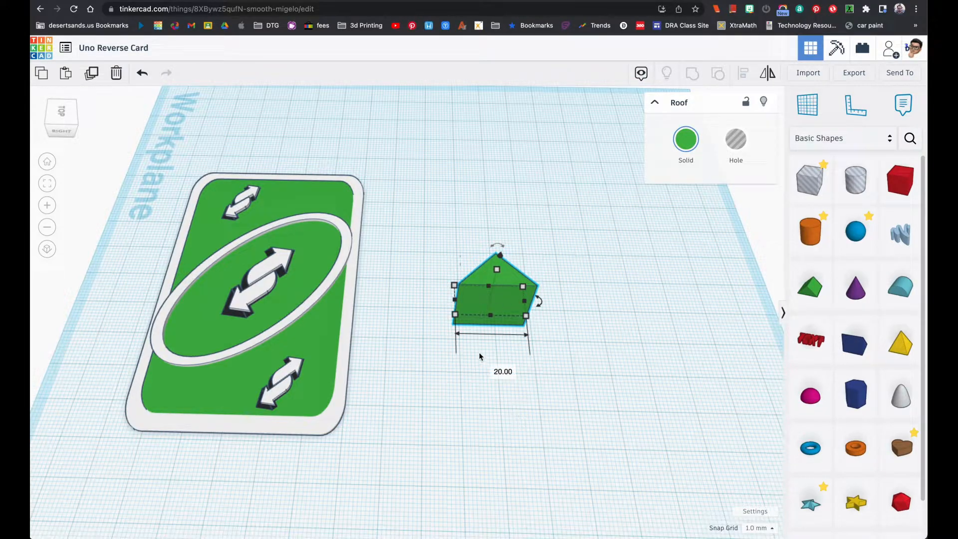
pyautogui.moveTo(498, 342); pyautogui.dragTo(488, 280, button='right')
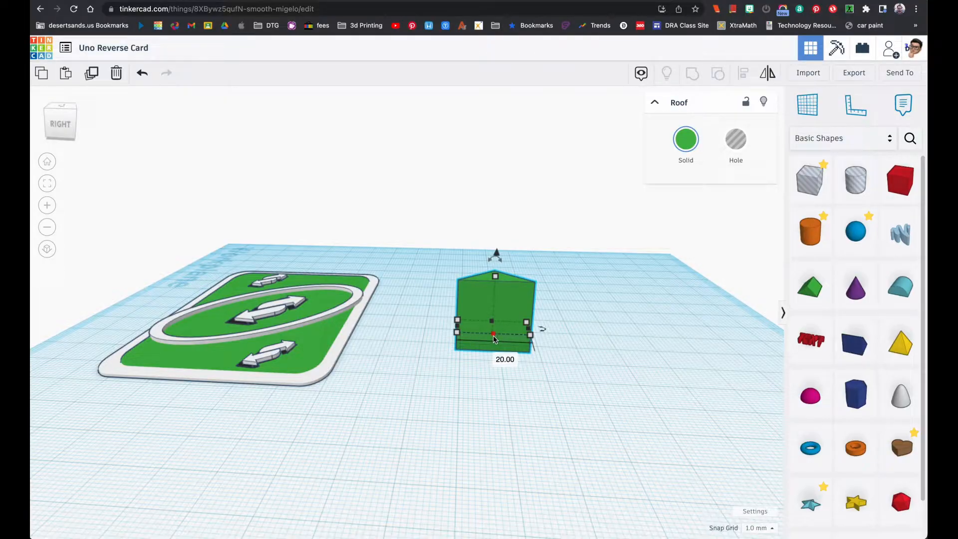
pyautogui.press('d')
pyautogui.moveTo(515, 343); pyautogui.dragTo(513, 359, button='right')
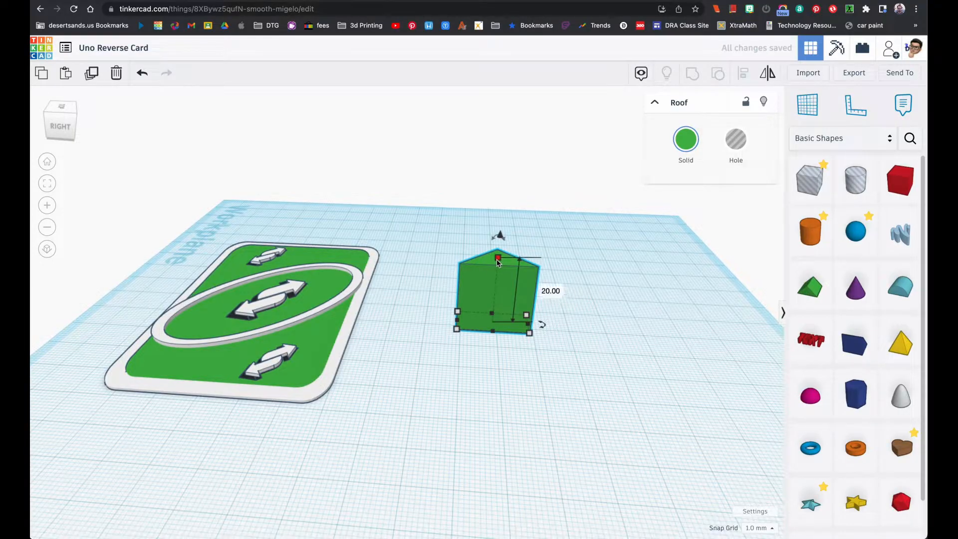
pyautogui.click(545, 294)
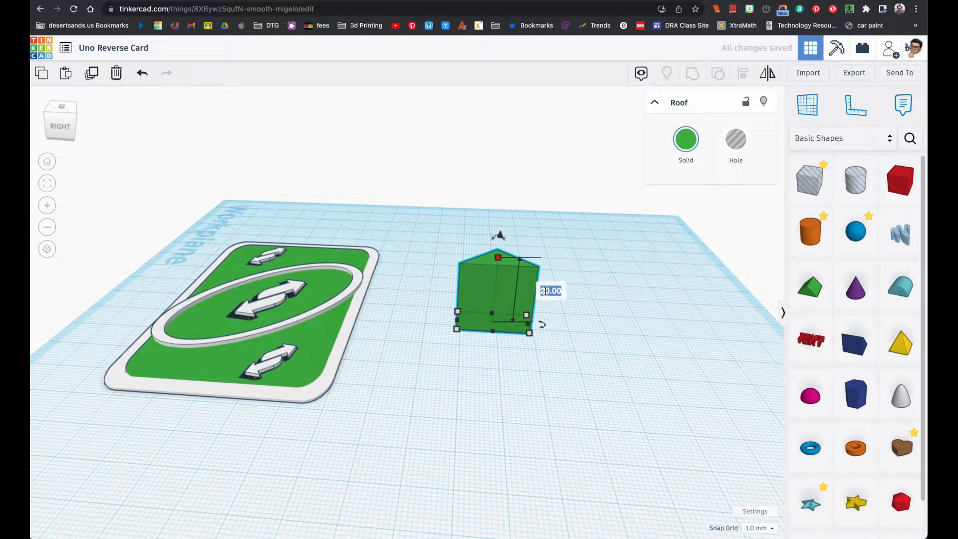
pyautogui.click(498, 259)
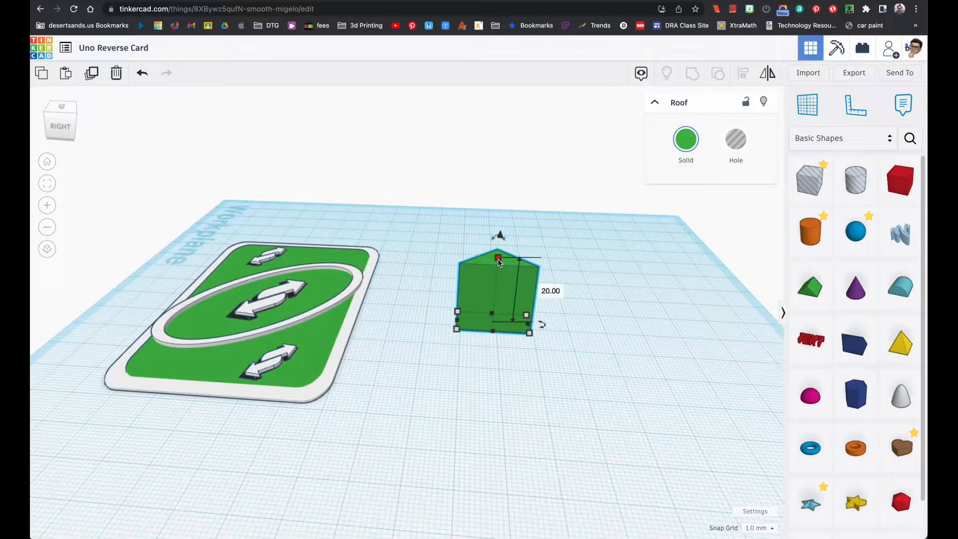
pyautogui.click(551, 291)
pyautogui.write('1')
pyautogui.press('Return')
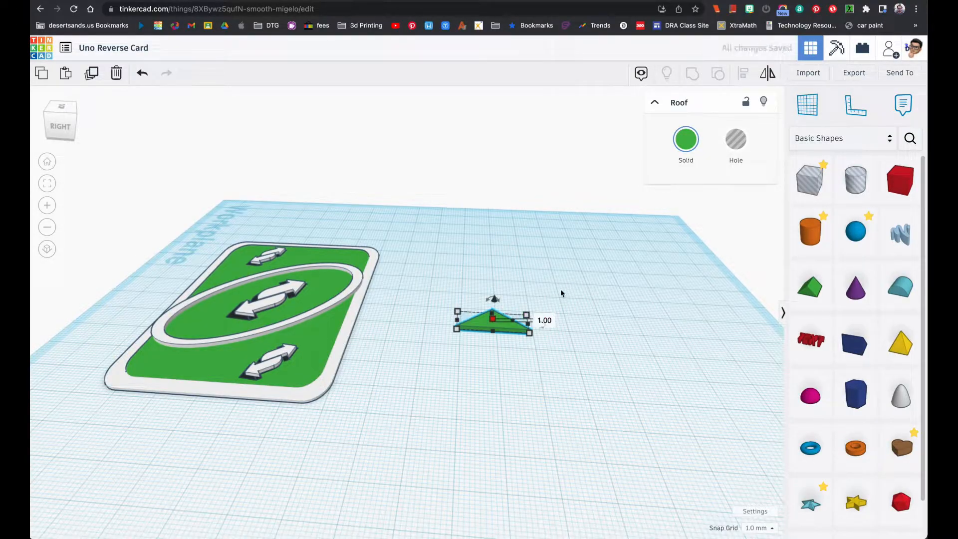
# Change the flat roof triangle's solid color to white
pyautogui.moveTo(520, 304); pyautogui.dragTo(636, 247, button='right')
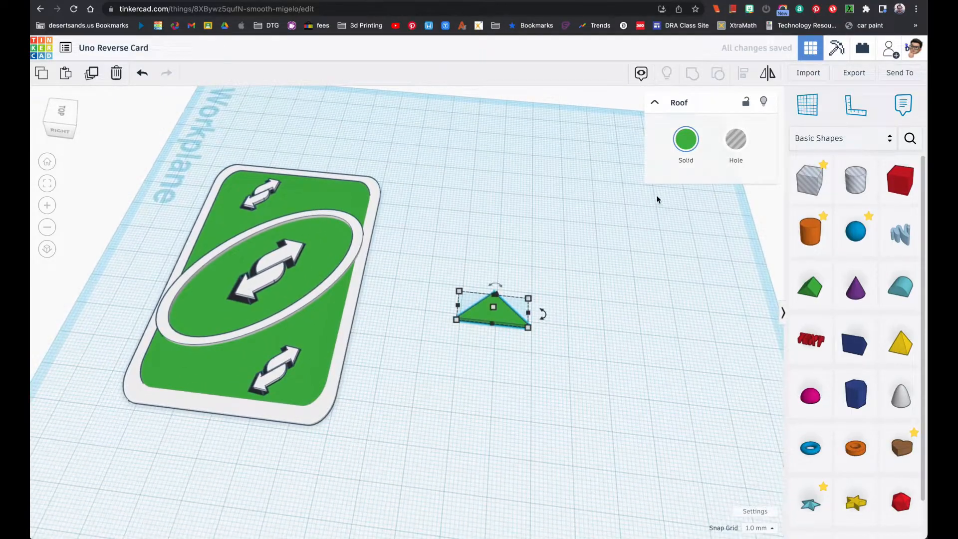
pyautogui.click(686, 139)
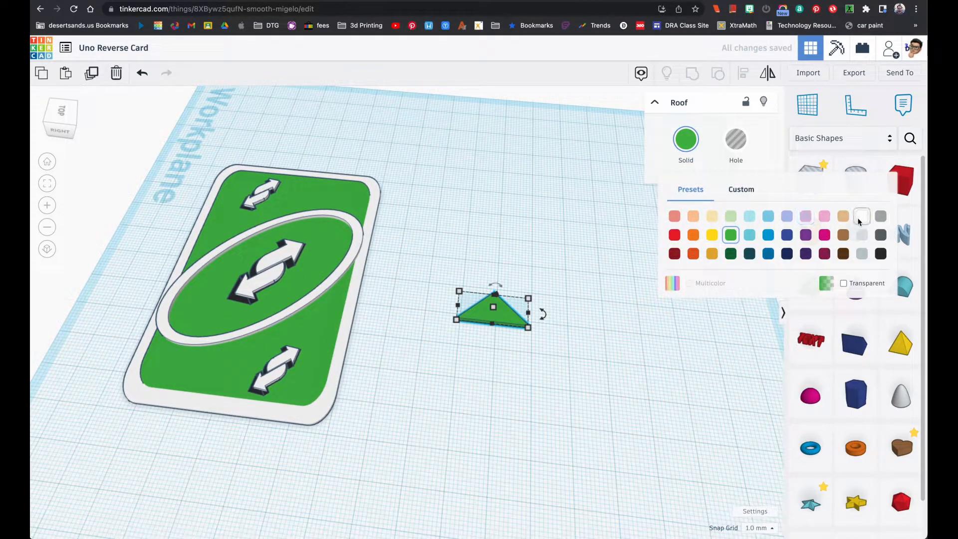
pyautogui.click(859, 219)
# Try a 20 mm base-to-tip length on the white triangle and set it back to 10 mm
pyautogui.moveTo(397, 287); pyautogui.dragTo(428, 364, button='right')
pyautogui.moveTo(522, 312); pyautogui.dragTo(485, 339, button='right')
pyautogui.moveTo(506, 398)
pyautogui.moveTo(426, 332); pyautogui.dragTo(485, 364, button='right')
pyautogui.click(497, 313)
pyautogui.moveTo(525, 335); pyautogui.dragTo(565, 353, button='right')
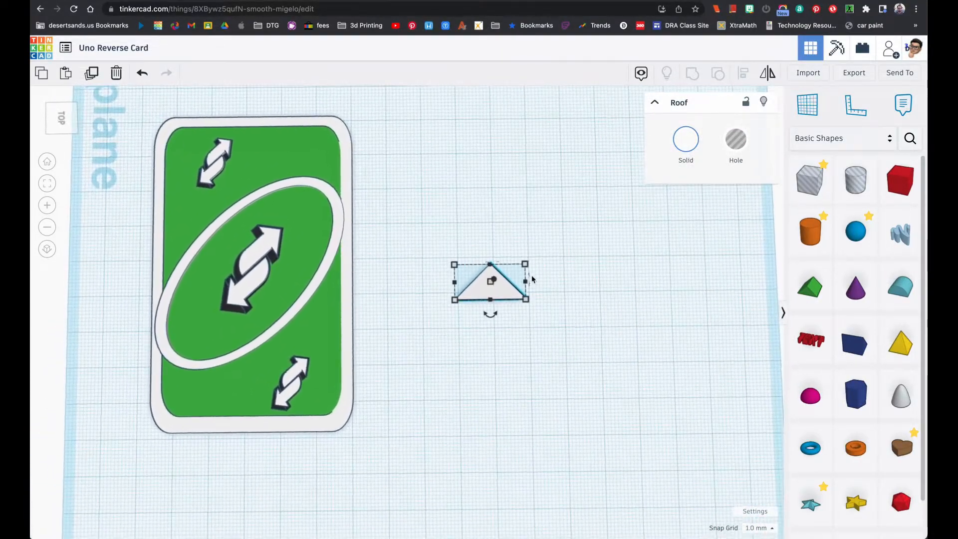
pyautogui.click(579, 278)
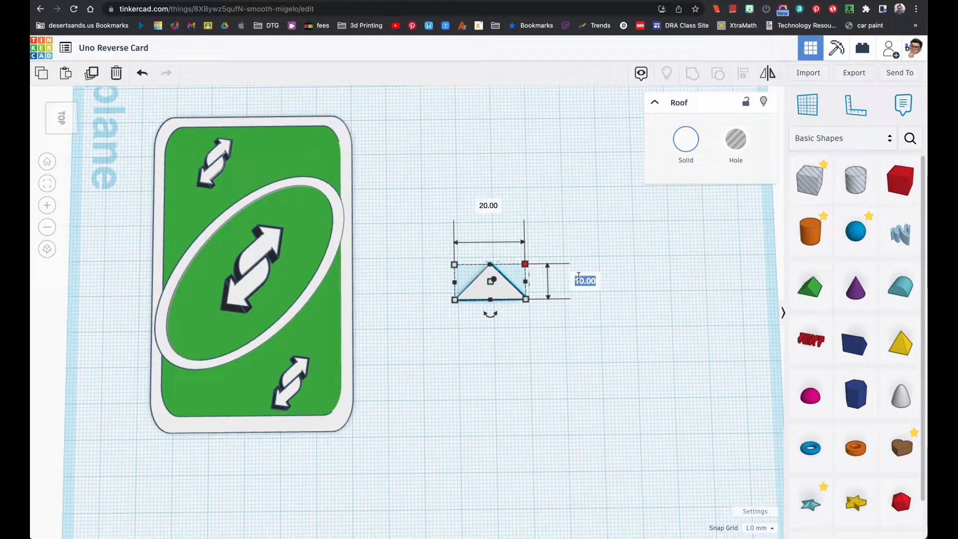
pyautogui.write('20')
pyautogui.press('Return')
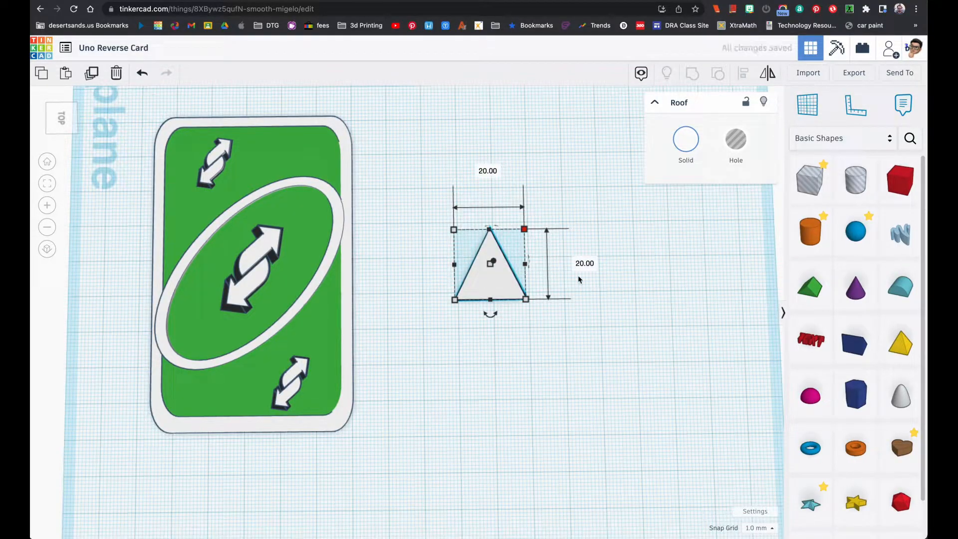
pyautogui.click(579, 269)
pyautogui.write('10')
pyautogui.press('Return')
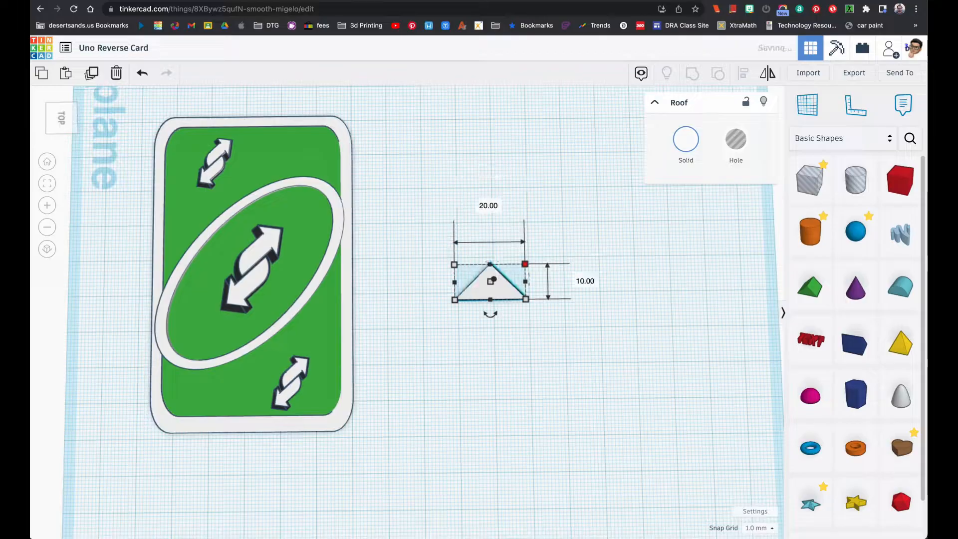
pyautogui.click(576, 327)
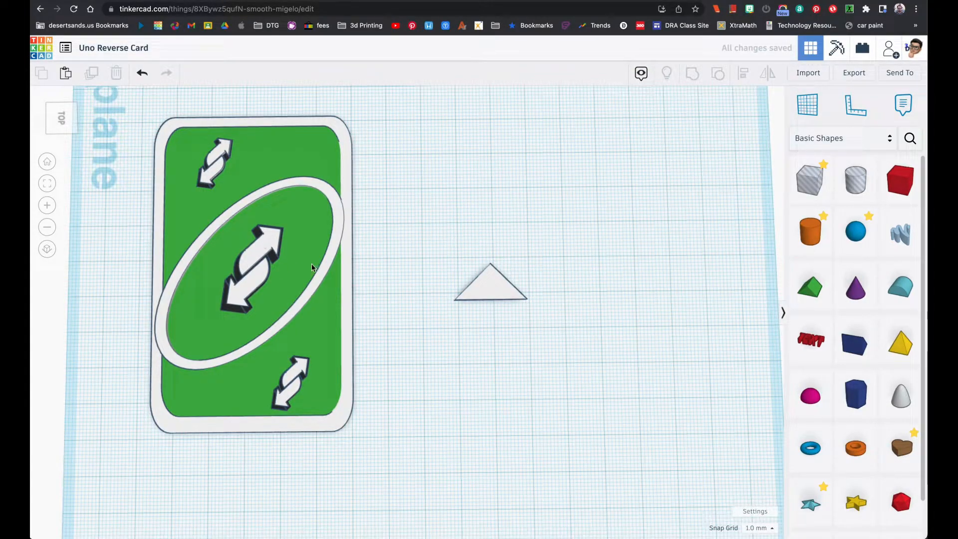
# Place a Box just below the white triangle and set its width to 10 mm
pyautogui.moveTo(901, 180); pyautogui.dragTo(495, 344)
pyautogui.moveTo(457, 377)
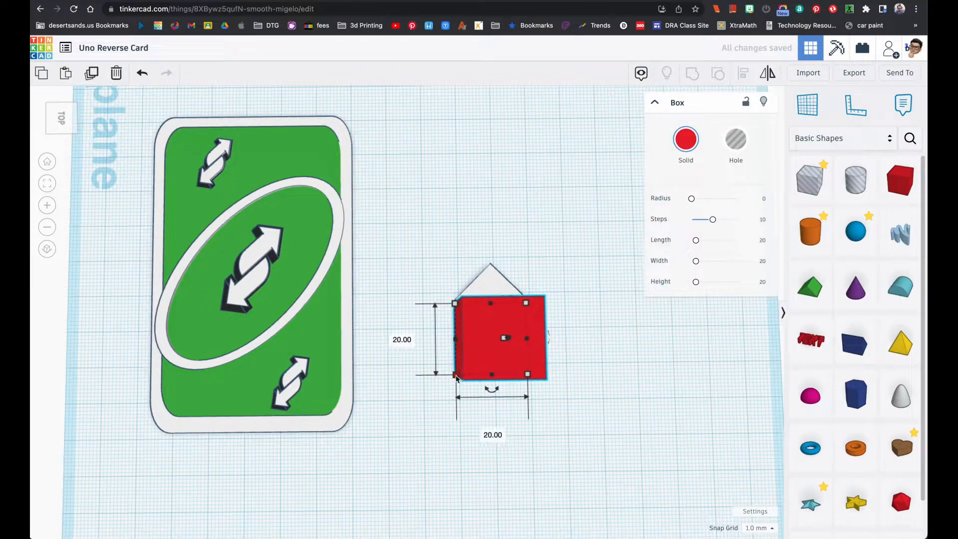
pyautogui.click(492, 435)
pyautogui.write('10')
pyautogui.press('Return')
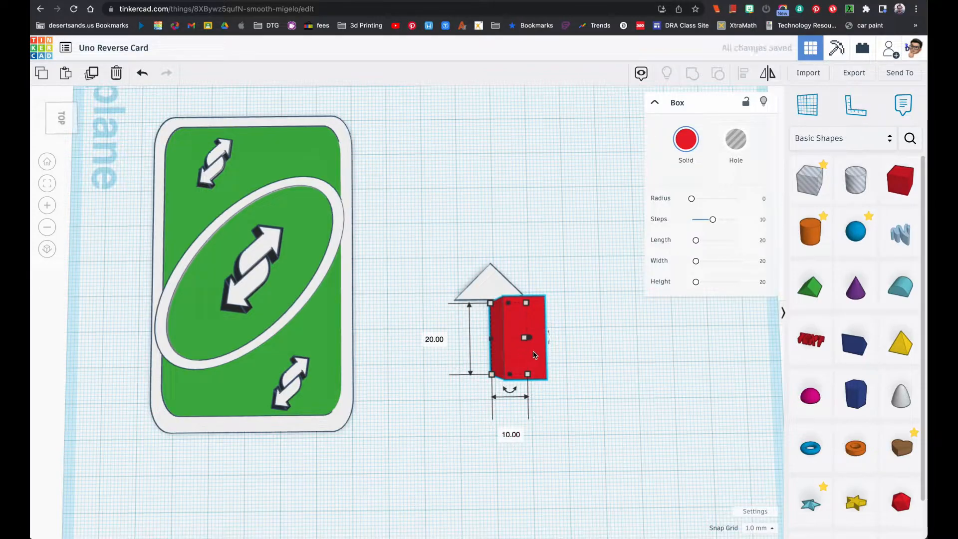
# Set the red box's height to 1 mm and move it against the middle of the triangle's base as an arrow shaft
pyautogui.moveTo(533, 355); pyautogui.dragTo(533, 305, button='right')
pyautogui.click(579, 328)
pyautogui.write('1')
pyautogui.press('Return')
pyautogui.moveTo(518, 368); pyautogui.dragTo(501, 364)
pyautogui.moveTo(499, 365); pyautogui.dragTo(537, 427, button='right')
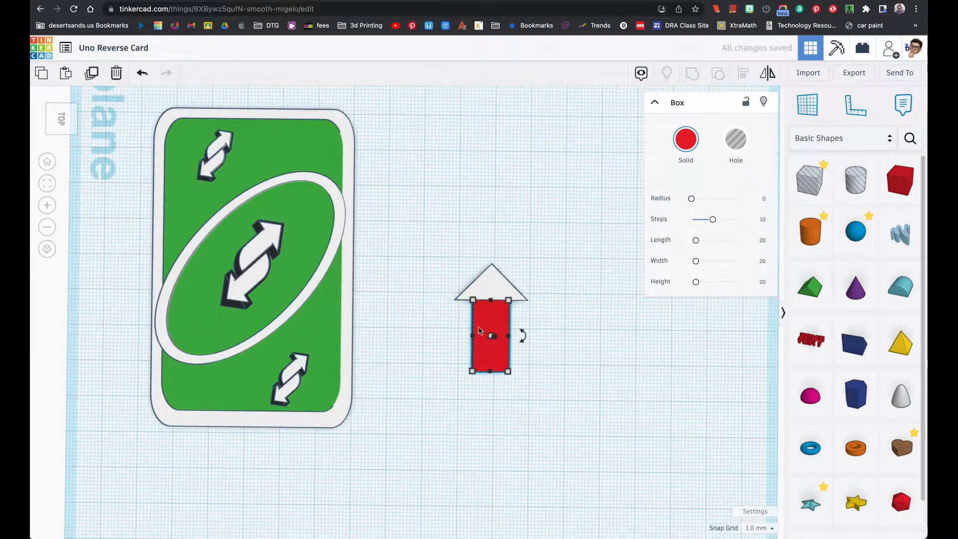
# Select the triangle and the red box together and align their centers across the arrow's width
pyautogui.moveTo(451, 265); pyautogui.dragTo(487, 300)
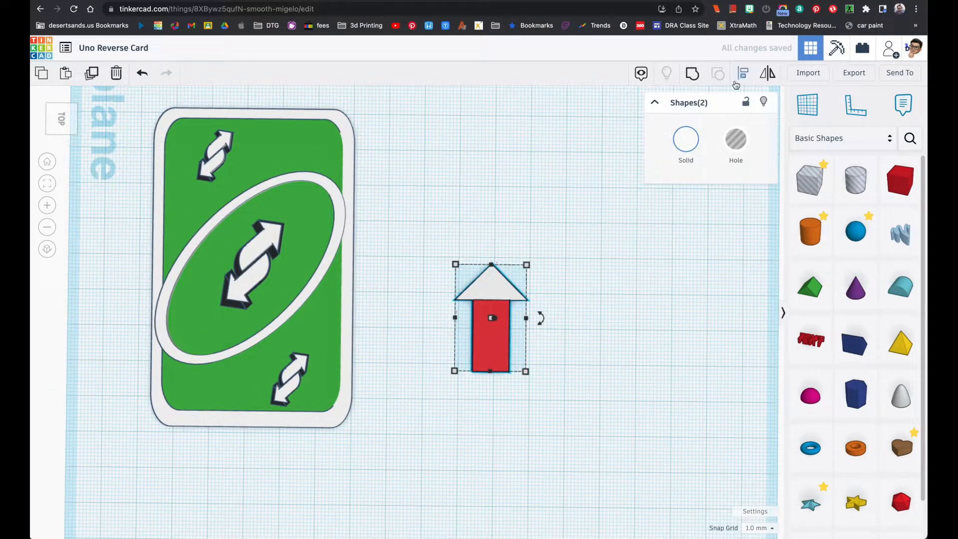
pyautogui.click(556, 189)
pyautogui.moveTo(455, 265); pyautogui.dragTo(529, 375)
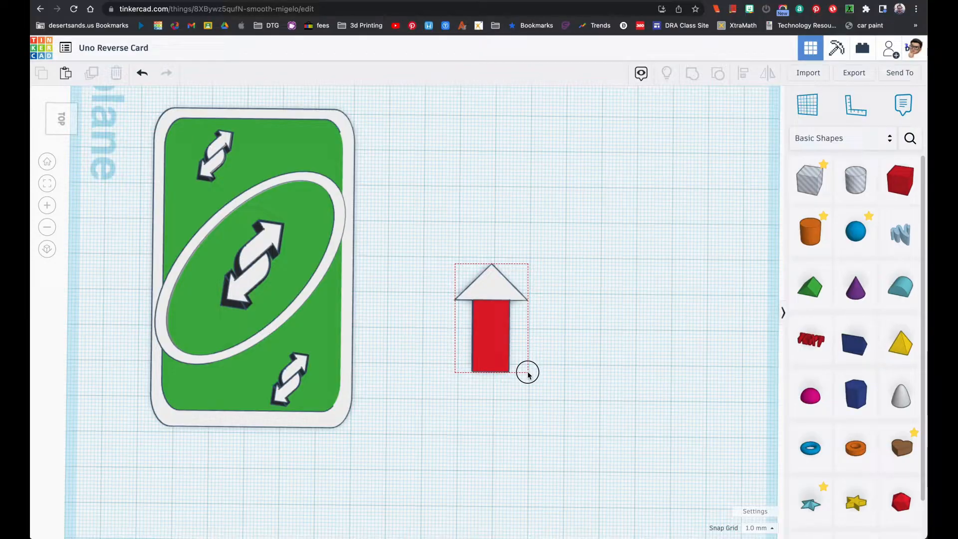
pyautogui.moveTo(528, 375); pyautogui.dragTo(531, 377)
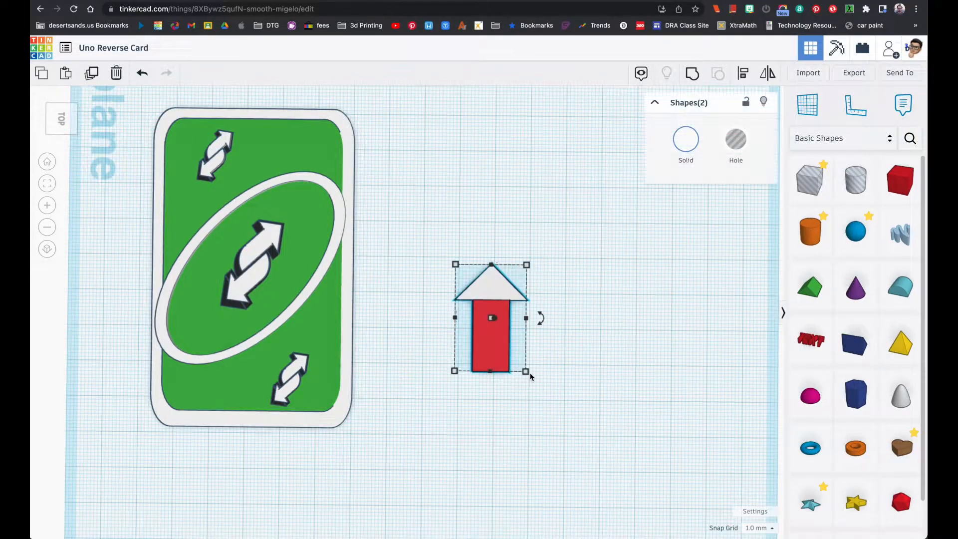
pyautogui.click(742, 73)
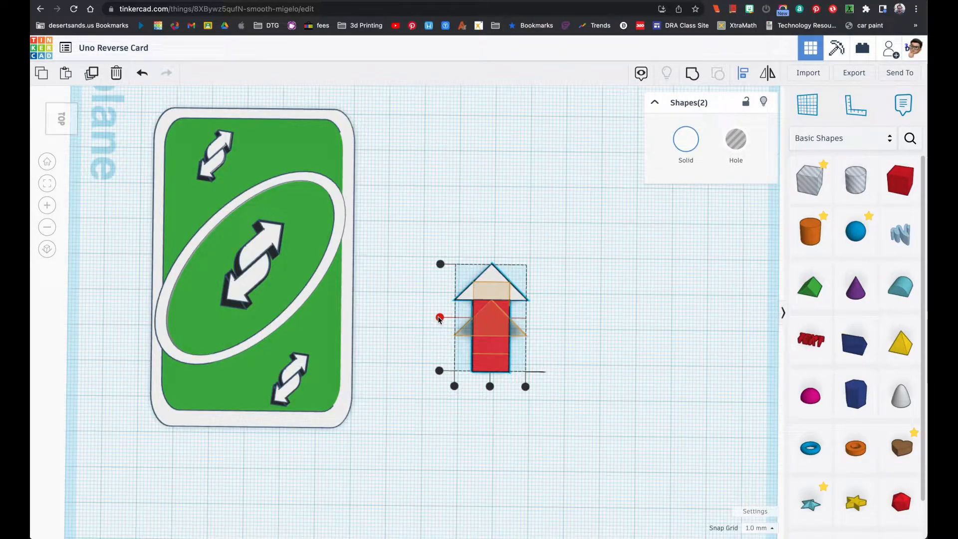
pyautogui.click(491, 387)
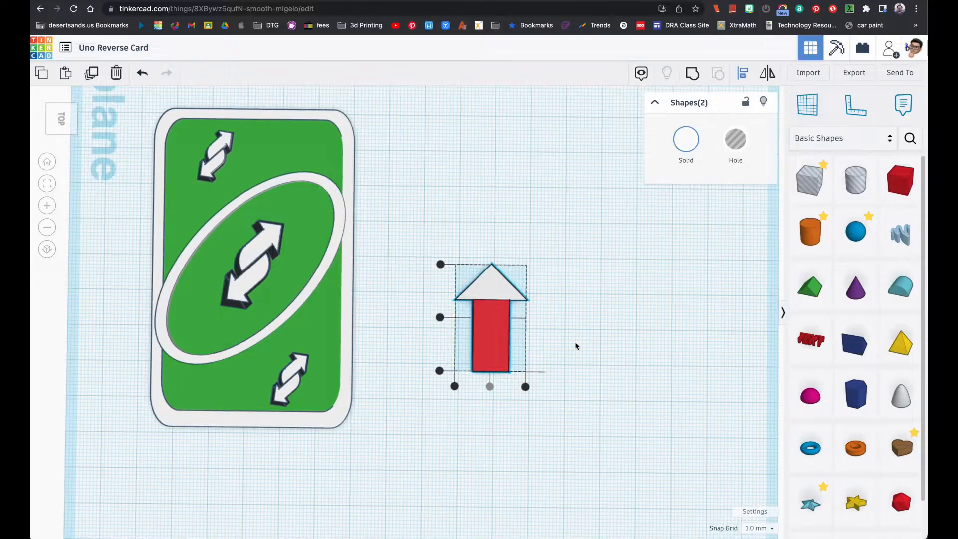
# Color the selected triangle and shaft white
pyautogui.moveTo(560, 349); pyautogui.dragTo(511, 357, button='right')
pyautogui.press('l')
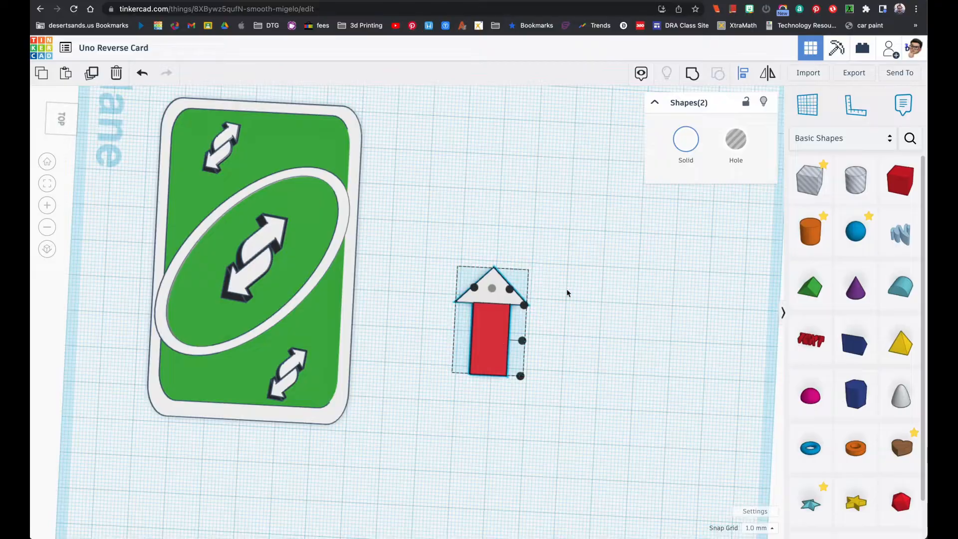
pyautogui.click(686, 139)
pyautogui.click(861, 216)
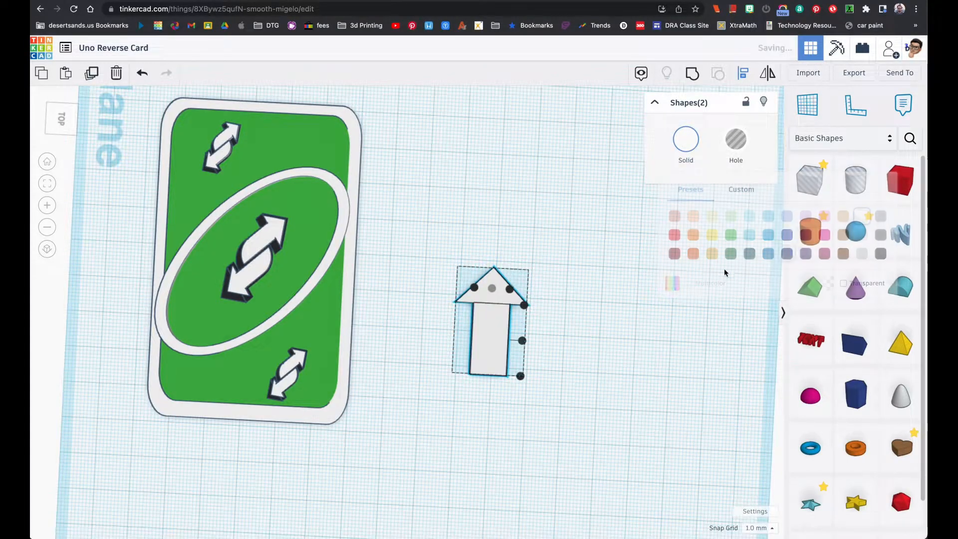
# Examine the straight arrow shaft and compare it with the curved tails in the Uno reverse card reference image
pyautogui.click(588, 321)
pyautogui.moveTo(588, 321); pyautogui.dragTo(430, 336, button='right')
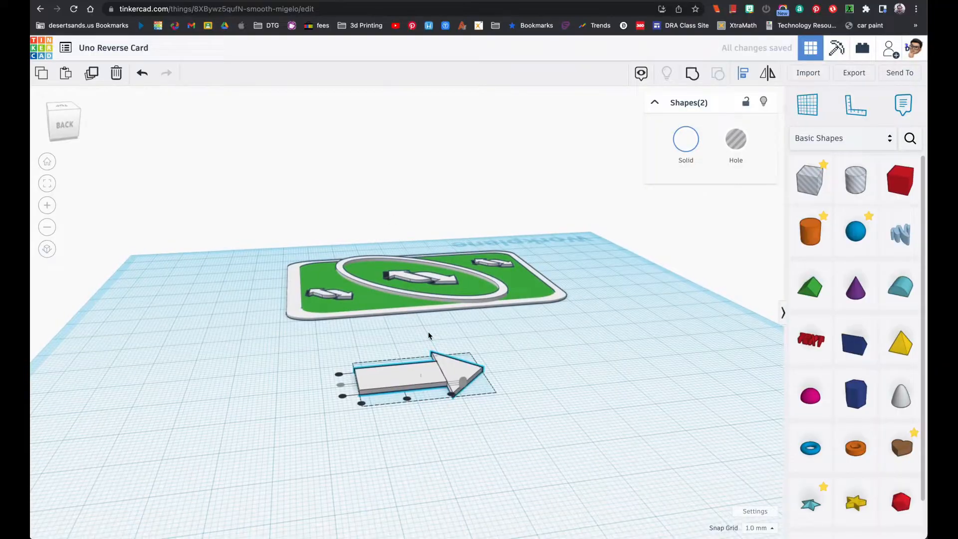
pyautogui.click(545, 385)
pyautogui.click(424, 379)
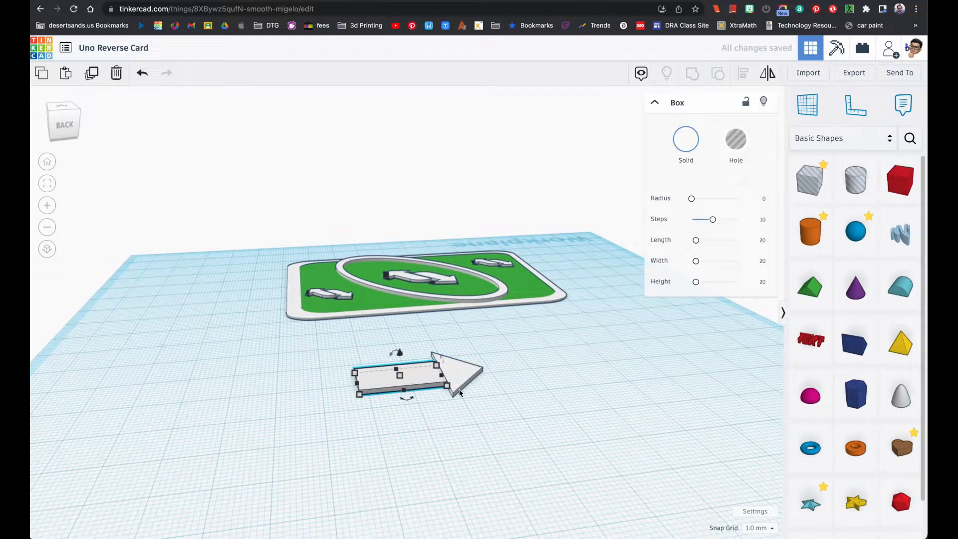
pyautogui.click(47, 189)
pyautogui.moveTo(336, 295); pyautogui.dragTo(468, 352, button='right')
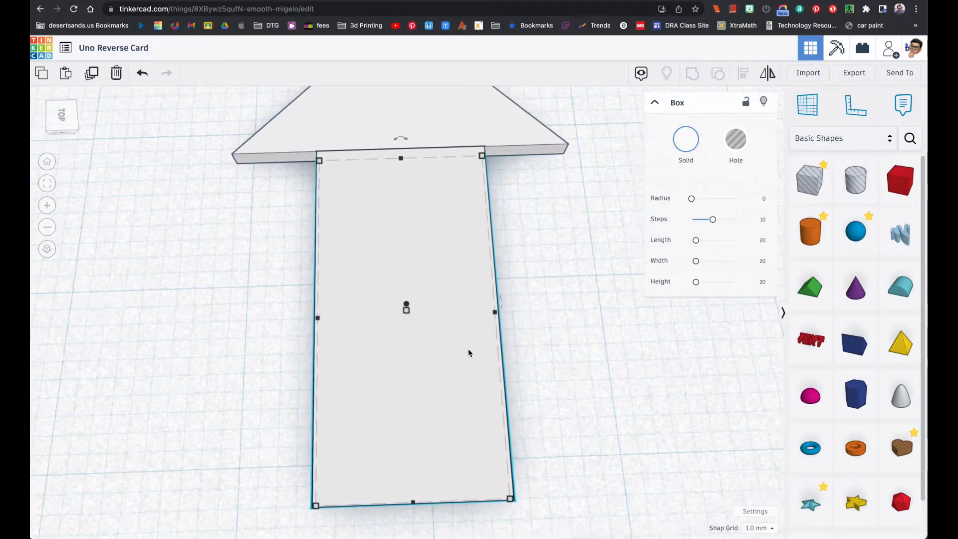
pyautogui.scroll(-6, 468, 349)
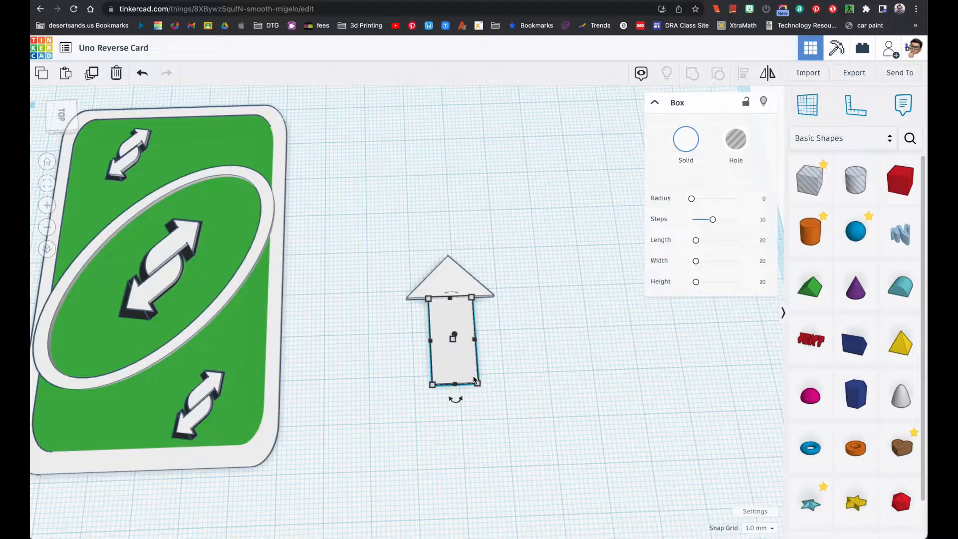
pyautogui.moveTo(406, 359); pyautogui.dragTo(362, 352, button='right')
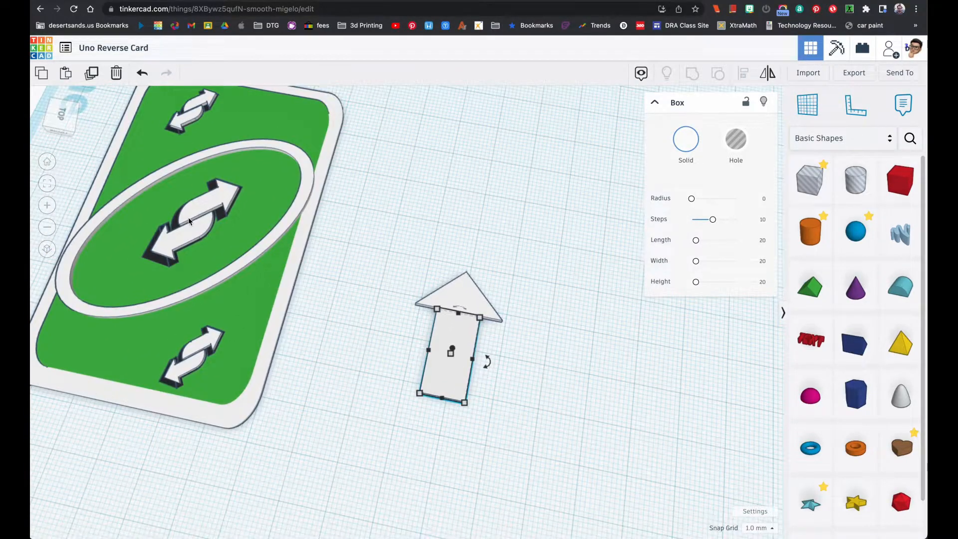
pyautogui.press('super+Tab')
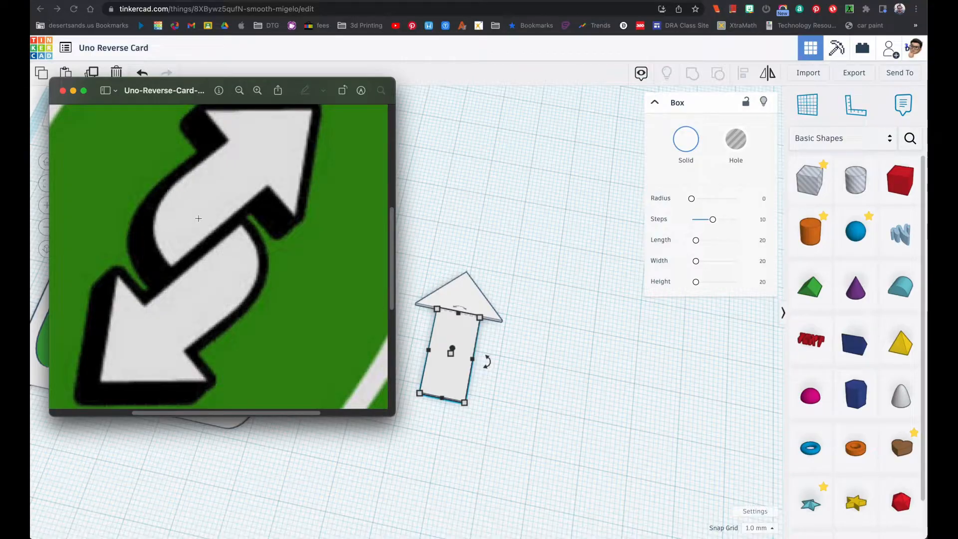
pyautogui.click(437, 181)
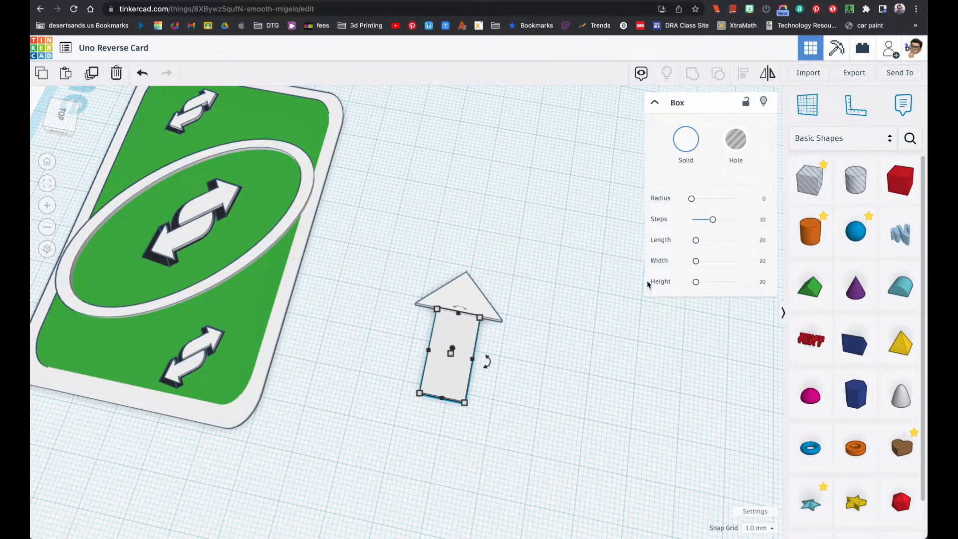
# Place a Round Roof beside the white arrowhead and rotate it to stand upright on its half-round end
pyautogui.moveTo(901, 286); pyautogui.dragTo(445, 247)
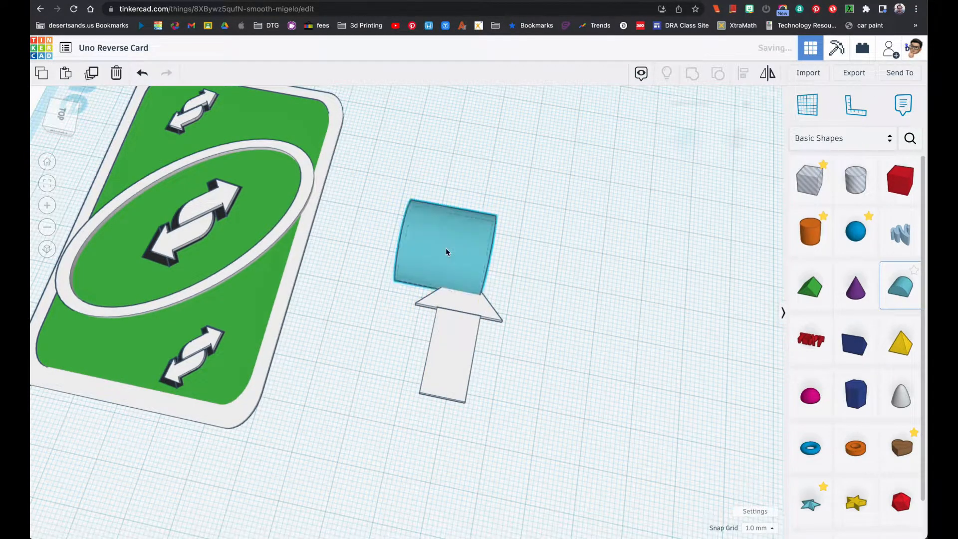
pyautogui.moveTo(464, 252); pyautogui.dragTo(464, 211, button='right')
pyautogui.moveTo(459, 229); pyautogui.dragTo(459, 228)
pyautogui.moveTo(498, 300); pyautogui.dragTo(474, 294, button='right')
pyautogui.moveTo(476, 287)
pyautogui.mouseDown()
pyautogui.moveTo(465, 294)
pyautogui.moveTo(474, 281)
pyautogui.mouseUp()
pyautogui.moveTo(534, 289); pyautogui.dragTo(504, 301)
pyautogui.moveTo(537, 305); pyautogui.dragTo(564, 295, button='right')
pyautogui.moveTo(514, 318); pyautogui.dragTo(481, 325, button='right')
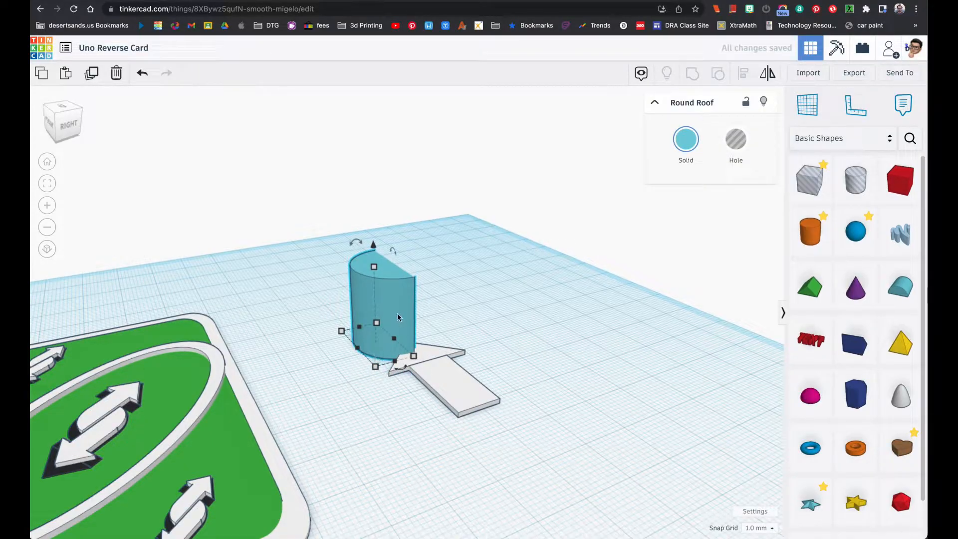
# Move the upright round roof 37 mm along the arrow onto the shaft's end, with its flat face along the shaft's edge
pyautogui.moveTo(375, 362); pyautogui.dragTo(524, 384)
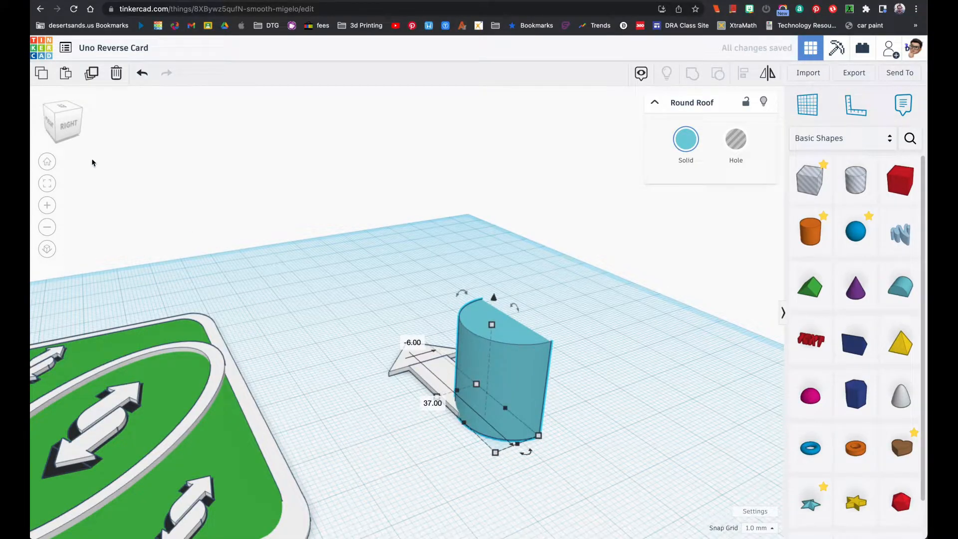
pyautogui.moveTo(68, 123); pyautogui.dragTo(68, 138)
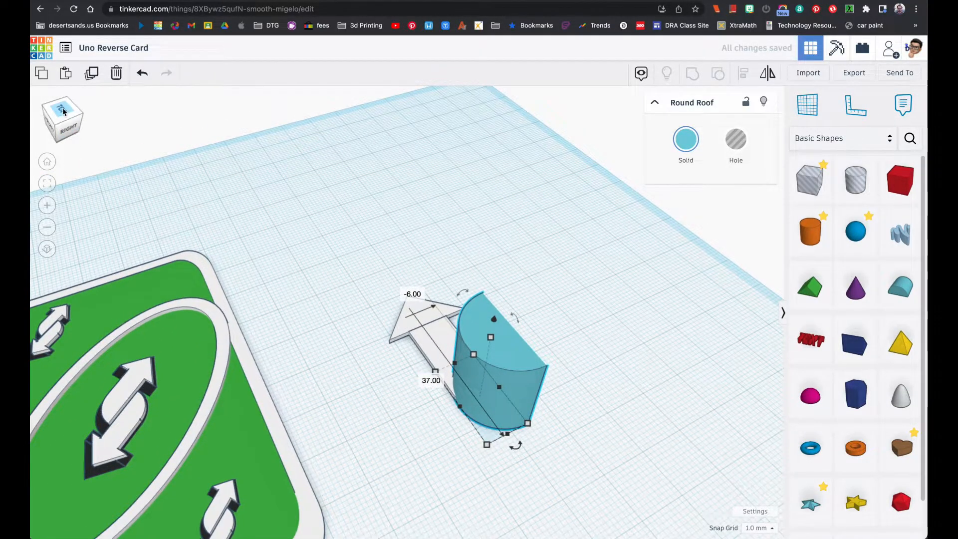
pyautogui.click(62, 109)
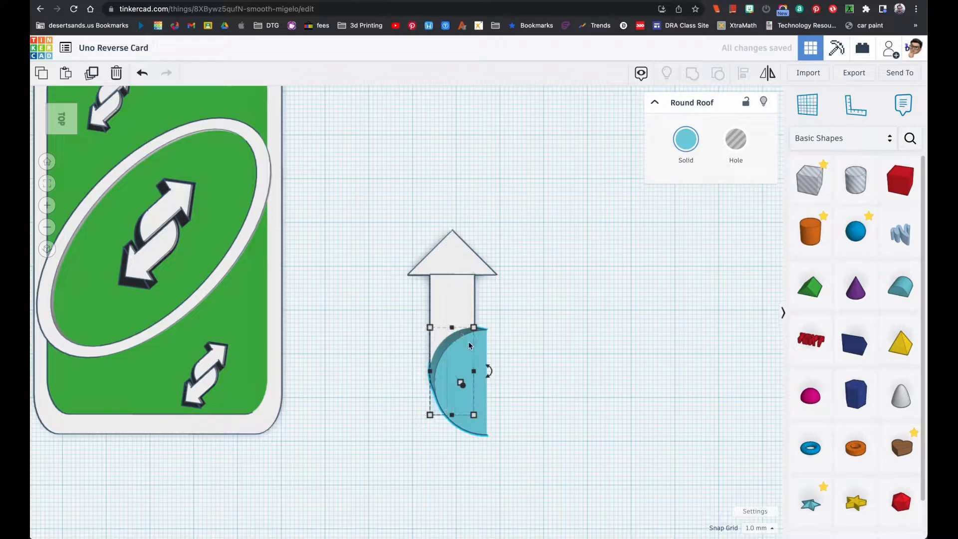
# Set the round roof's height to 1 mm and color it white
pyautogui.moveTo(459, 382); pyautogui.dragTo(471, 352, button='right')
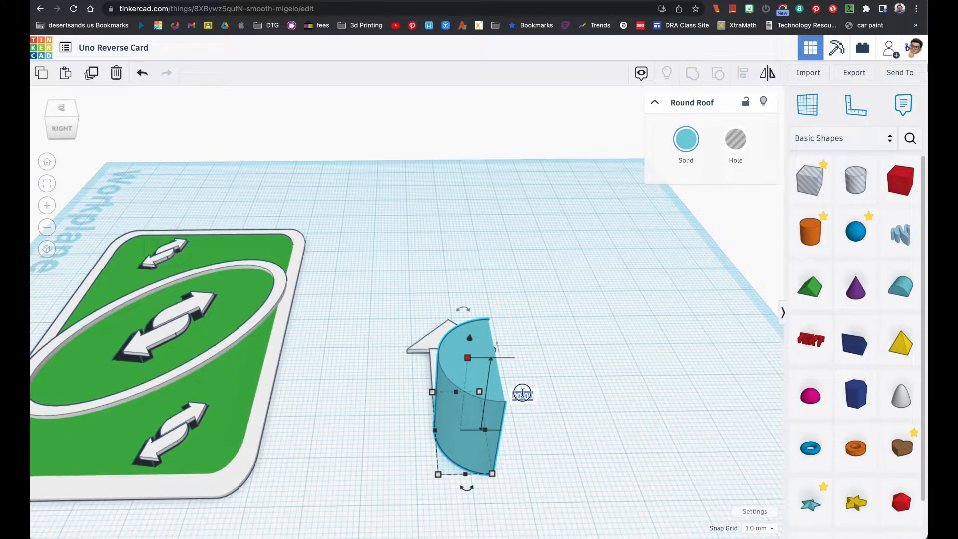
pyautogui.write('1')
pyautogui.press('Return')
pyautogui.moveTo(487, 394); pyautogui.dragTo(484, 459, button='right')
pyautogui.moveTo(519, 365); pyautogui.dragTo(304, 368, button='right')
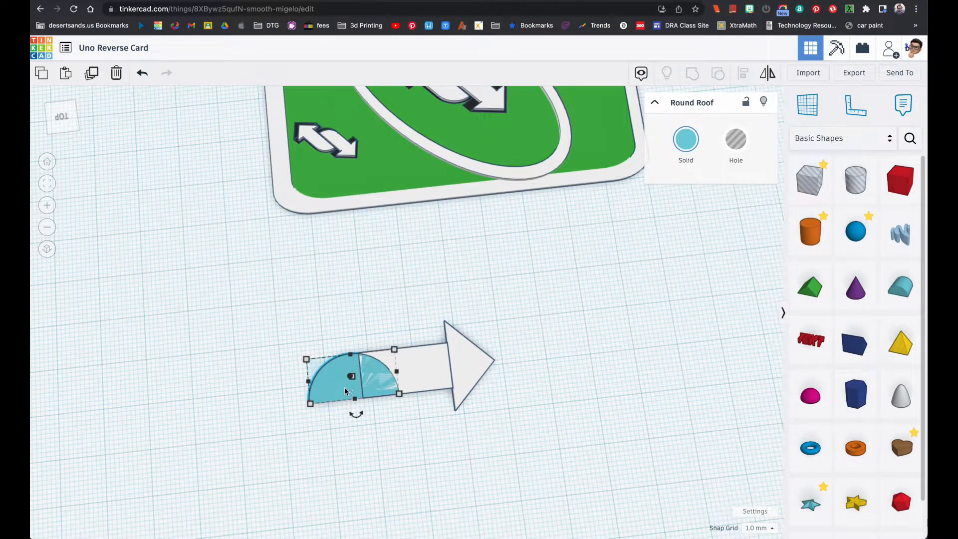
pyautogui.click(686, 139)
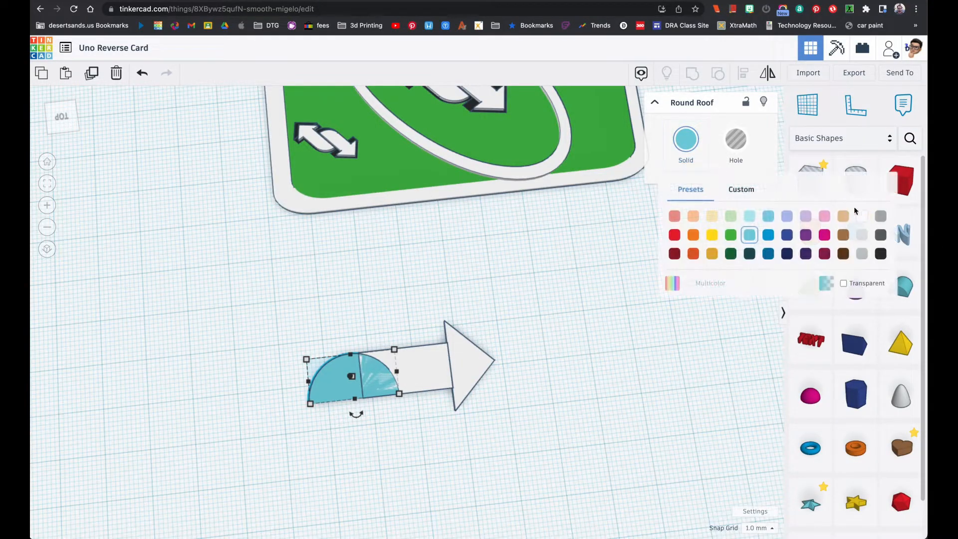
pyautogui.click(865, 216)
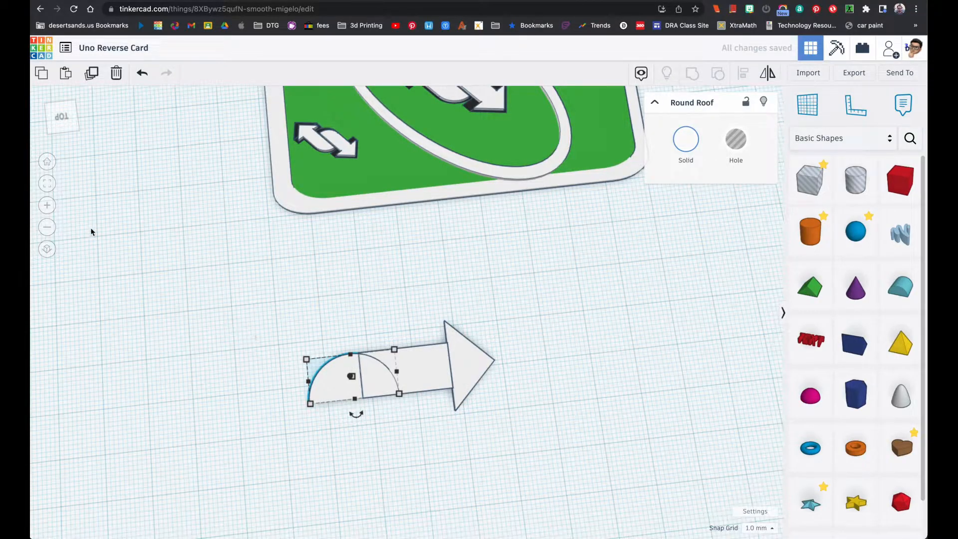
# Nudge the round roof 2 mm toward the arrowhead so the peak of its curve meets the shaft's end corner
pyautogui.click(47, 183)
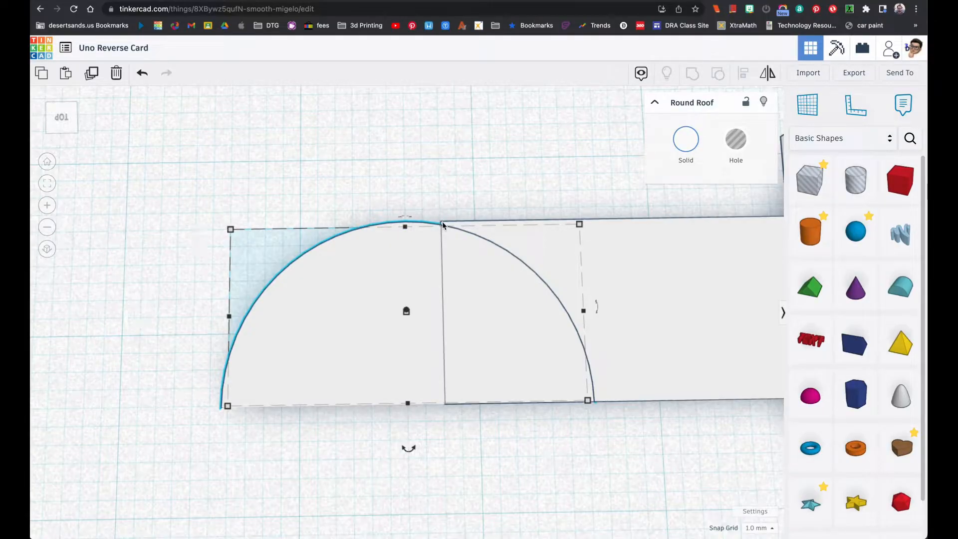
pyautogui.press('Right')
pyautogui.press('Right')
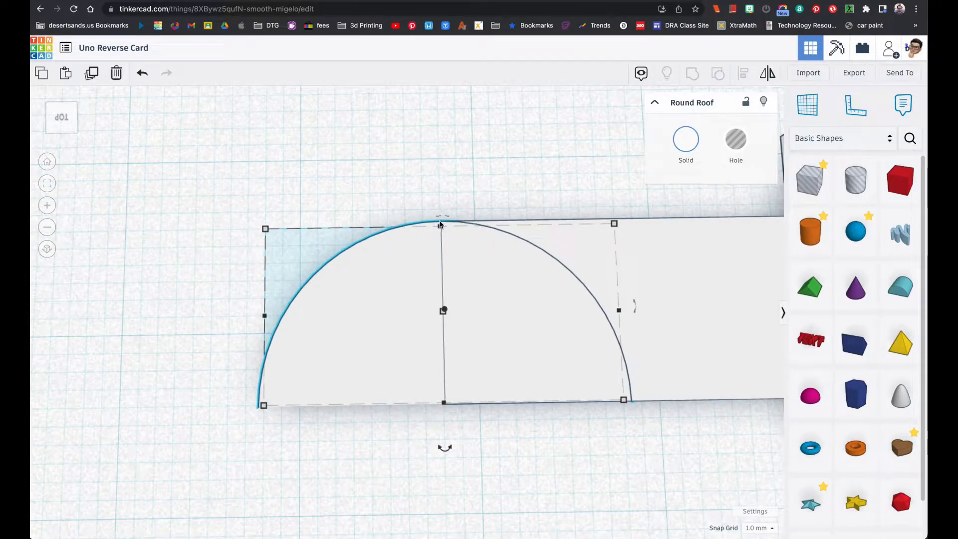
pyautogui.moveTo(370, 310); pyautogui.dragTo(526, 255, button='right')
pyautogui.scroll(-5, 464, 301)
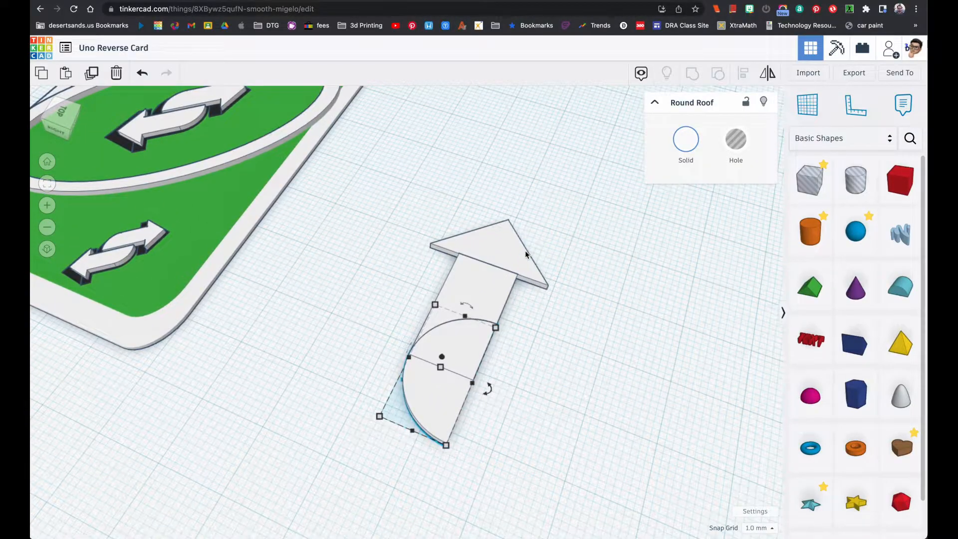
# Compare the arrow's shaft length and curved tail with the Uno reverse card reference image
pyautogui.press('super+Tab')
pyautogui.press('super+Tab')
pyautogui.press('super+Tab')
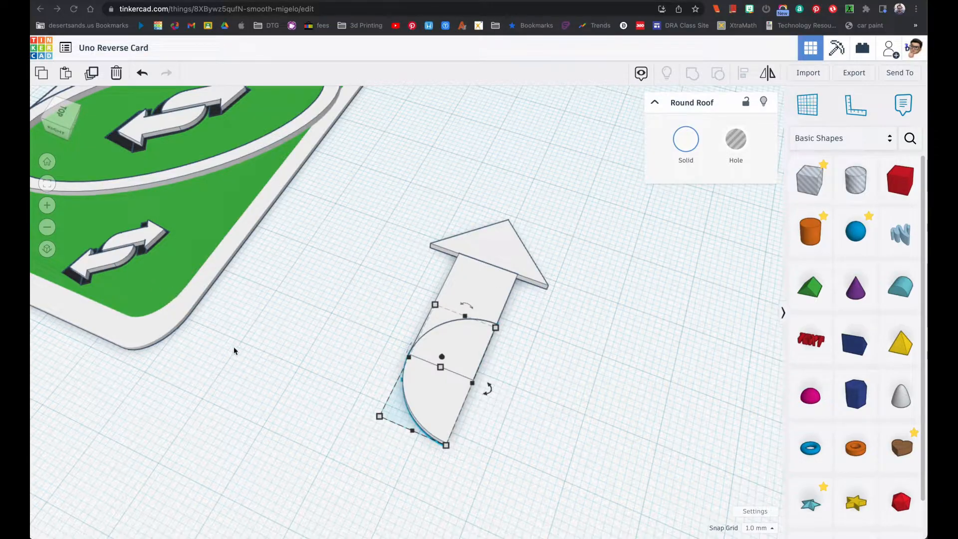
pyautogui.press('super+Tab')
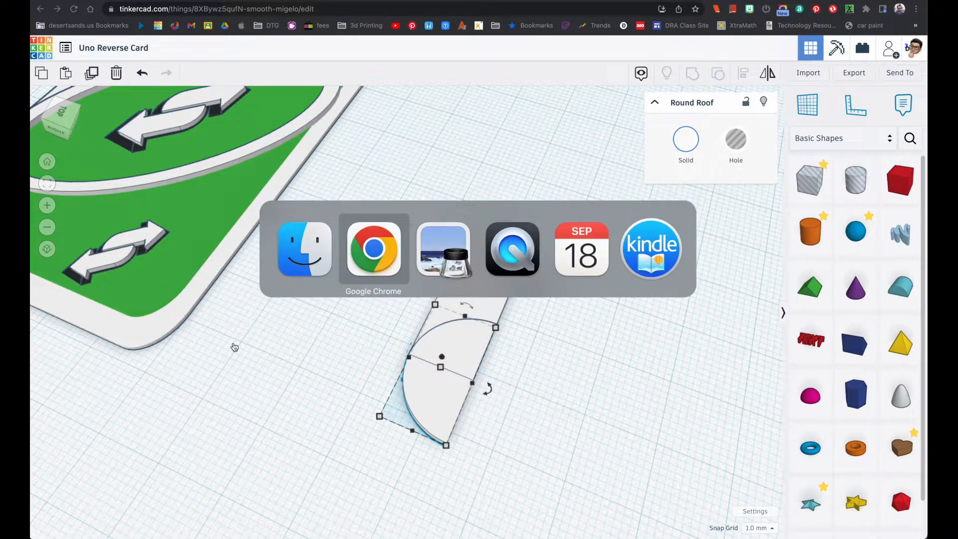
pyautogui.press('super+Tab')
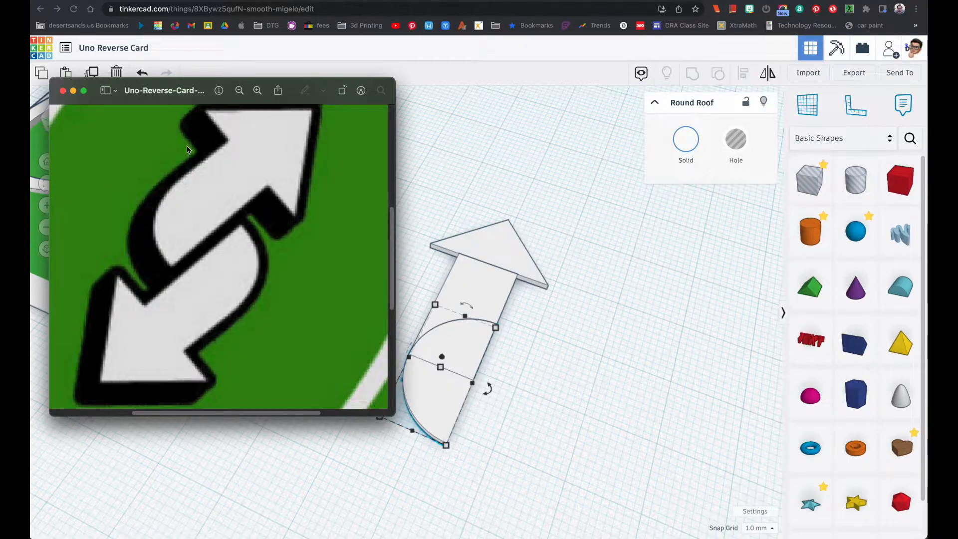
pyautogui.moveTo(165, 103); pyautogui.dragTo(171, 169)
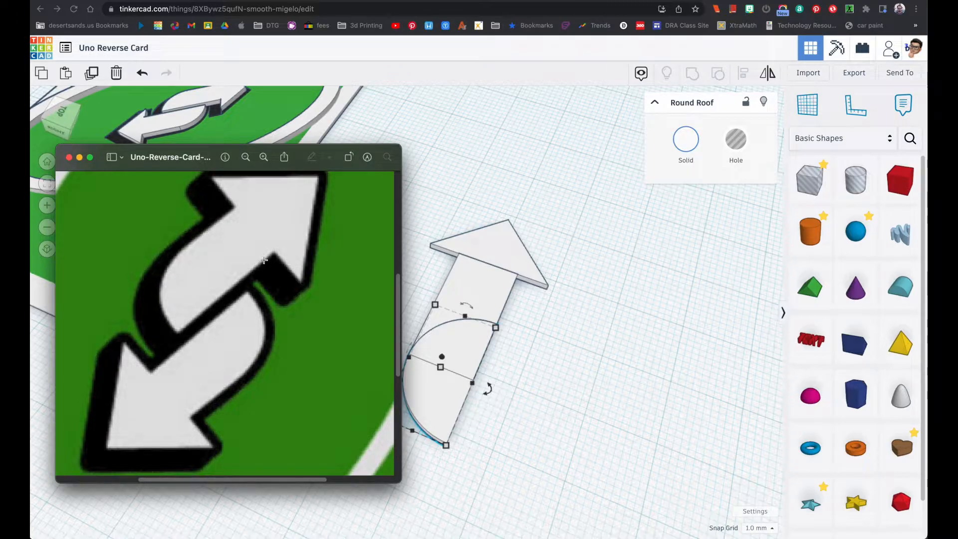
pyautogui.moveTo(428, 293); pyautogui.dragTo(492, 297, button='right')
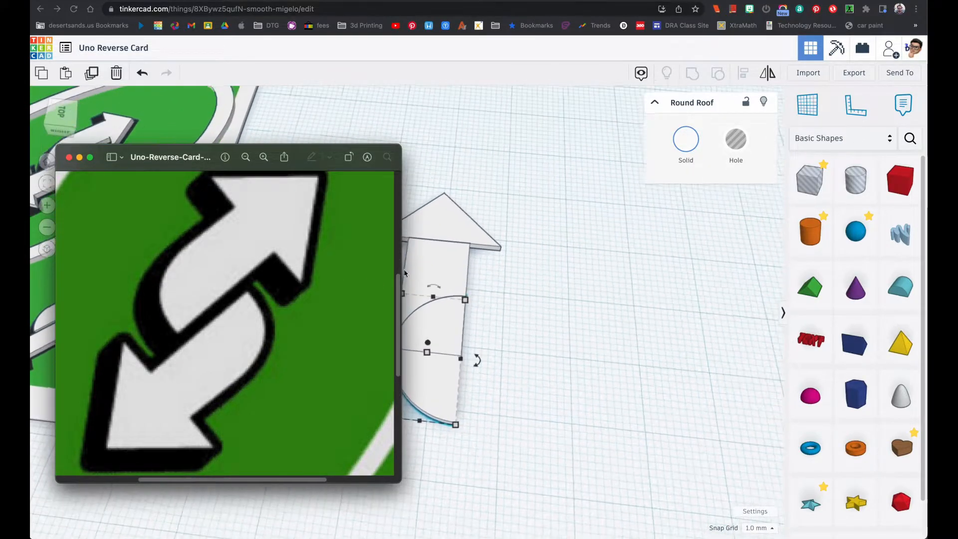
pyautogui.click(471, 187)
# Shorten the shaft box to a length of 10 mm, keeping it attached to the arrowhead
pyautogui.click(455, 260)
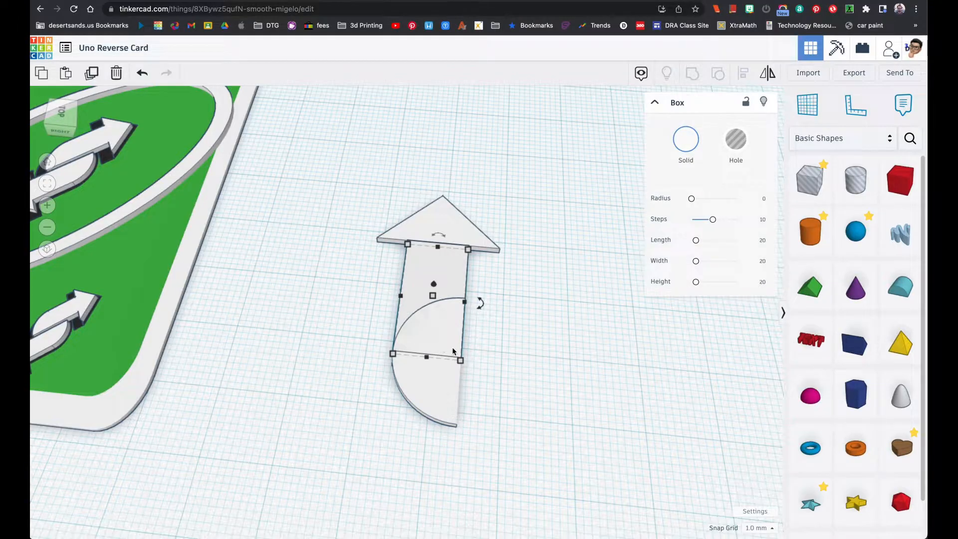
pyautogui.click(528, 307)
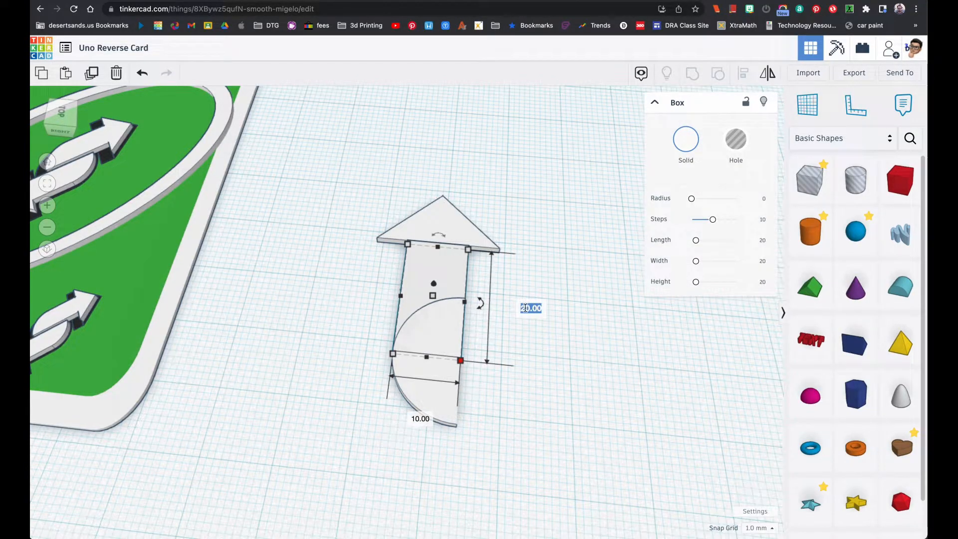
pyautogui.write('10')
pyautogui.press('Return')
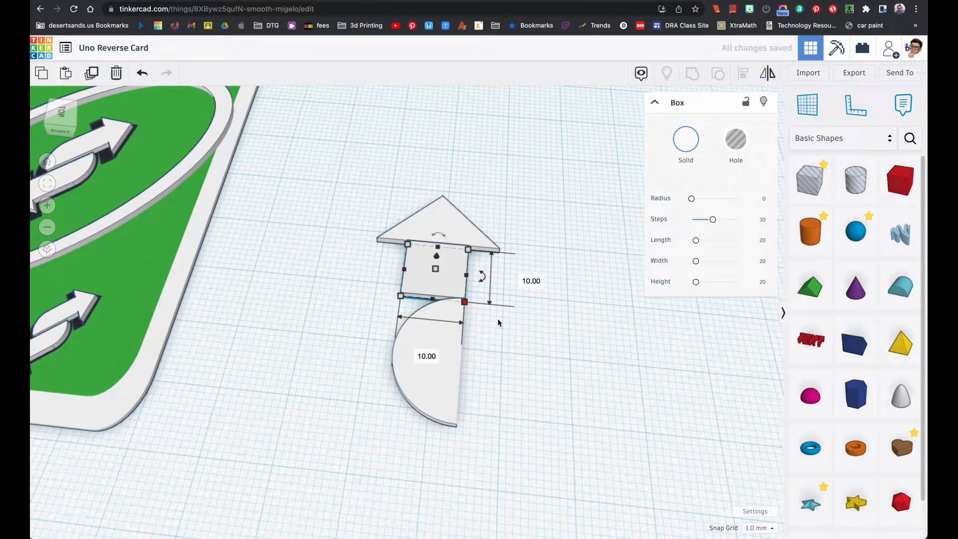
# Shift the round roof toward the arrowhead until the peak of its curve lines up with the shortened shaft's end
pyautogui.click(451, 369)
pyautogui.moveTo(501, 344); pyautogui.dragTo(507, 359, button='right')
pyautogui.press('Up')
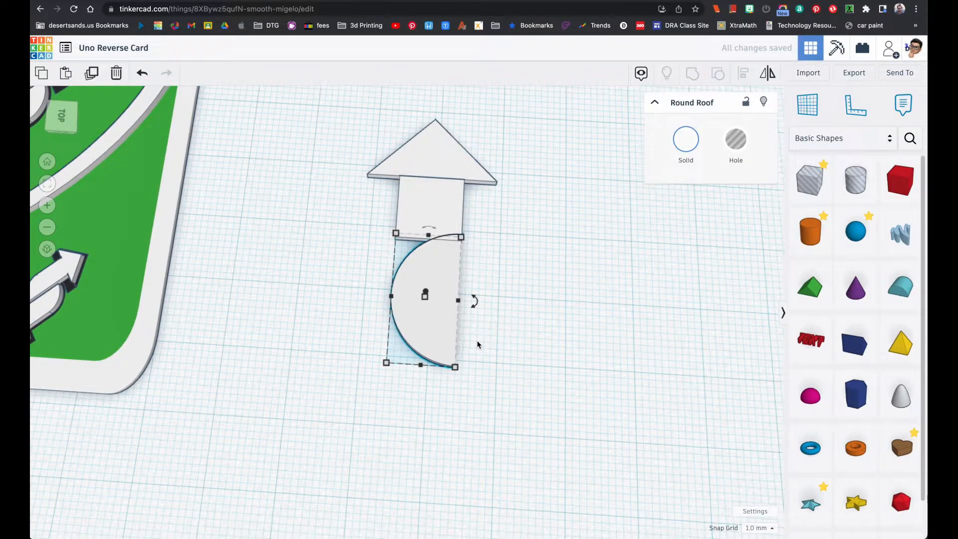
pyautogui.press('Up')
pyautogui.press('Up')
pyautogui.press('Up')
pyautogui.press('Up')
pyautogui.press('Up')
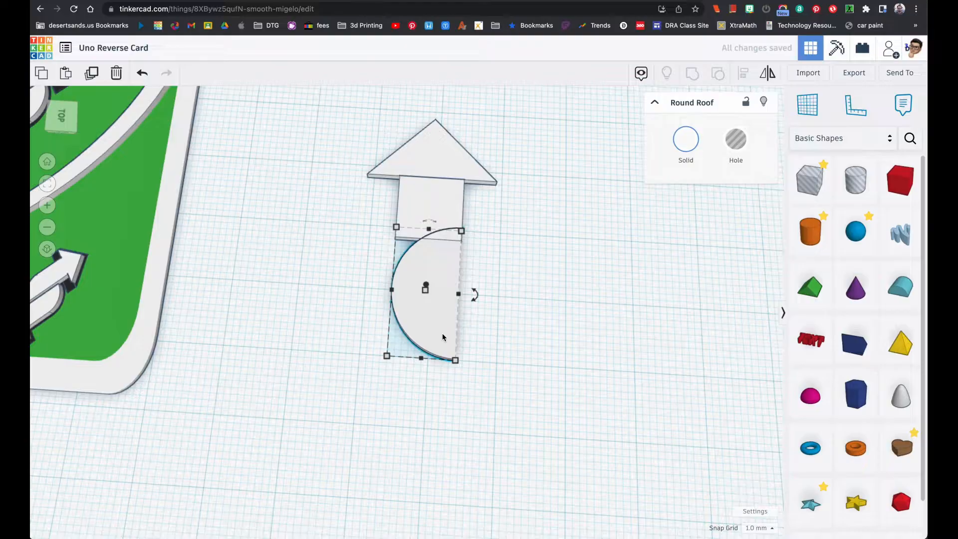
pyautogui.press('Up')
pyautogui.press('Up')
pyautogui.press('Up')
pyautogui.press('Up')
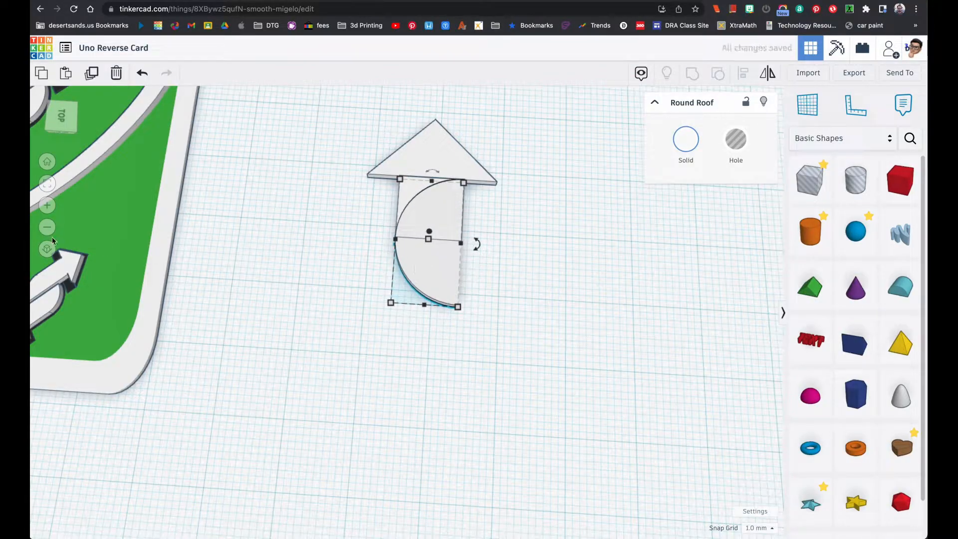
pyautogui.click(47, 205)
pyautogui.moveTo(158, 246); pyautogui.dragTo(132, 269, button='right')
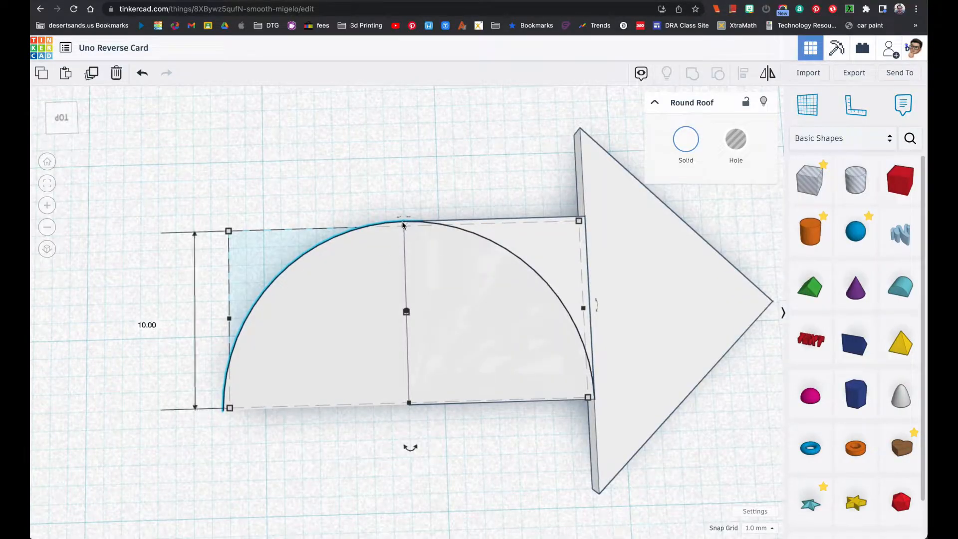
pyautogui.moveTo(453, 263); pyautogui.dragTo(543, 254, button='right')
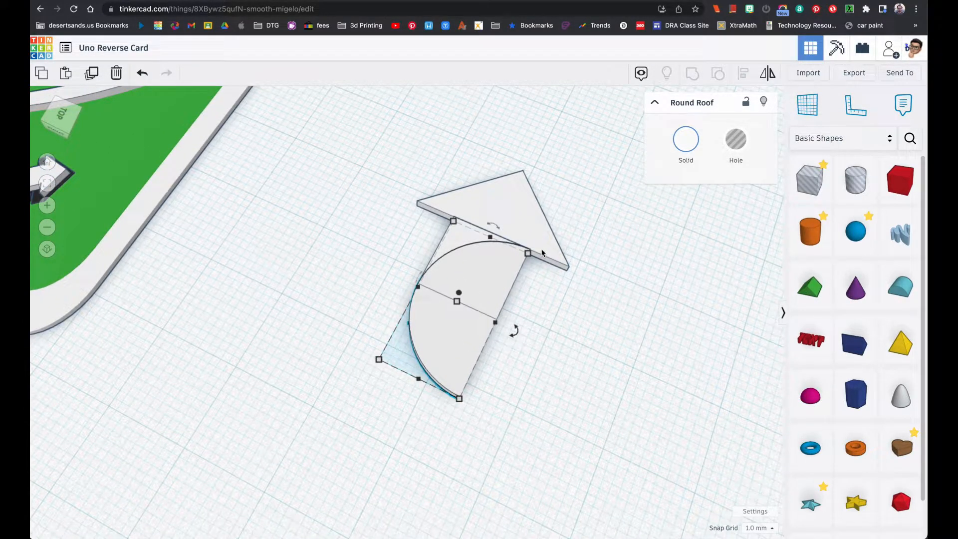
# Check the shape against the reference image, then group the arrowhead, shaft and round roof into one arrow
pyautogui.press('super+Tab')
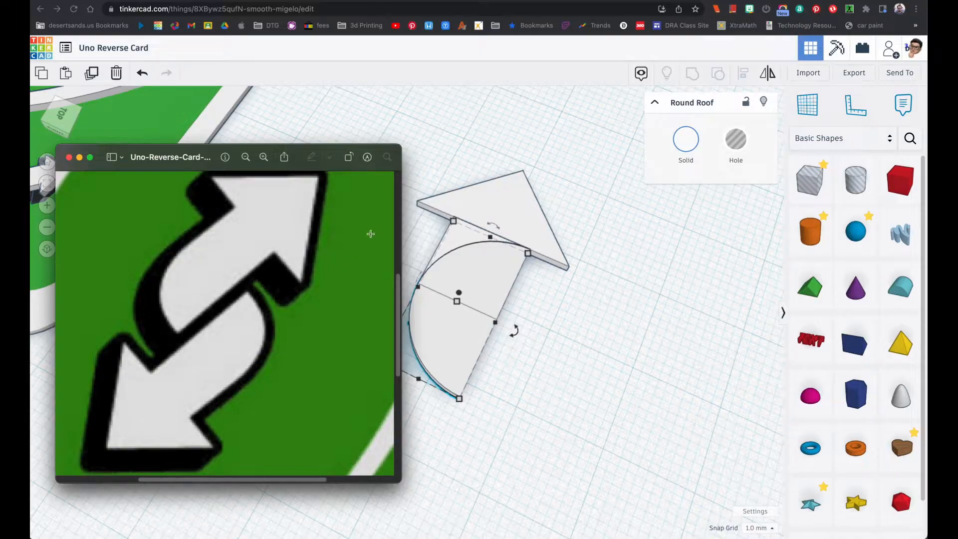
pyautogui.press('super+Tab')
pyautogui.moveTo(380, 181); pyautogui.dragTo(549, 338)
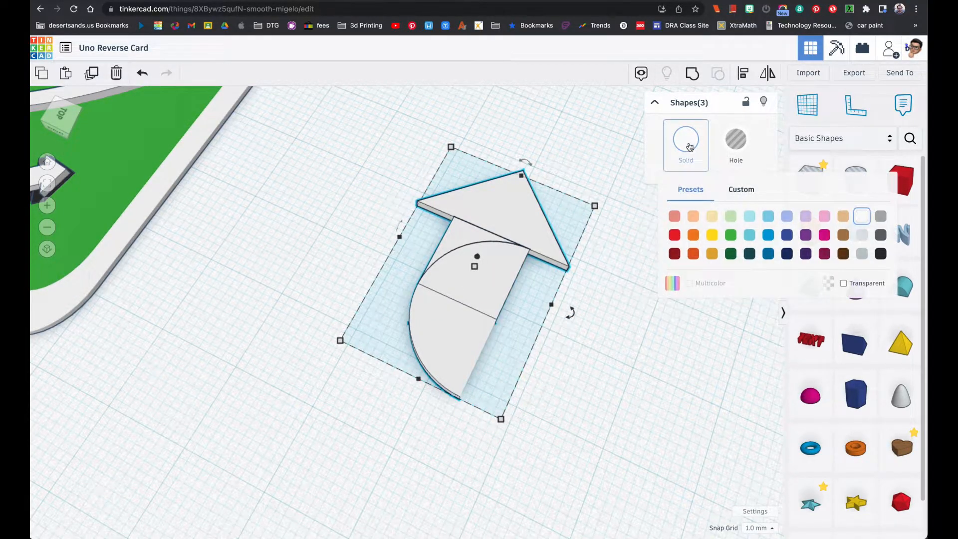
pyautogui.click(692, 75)
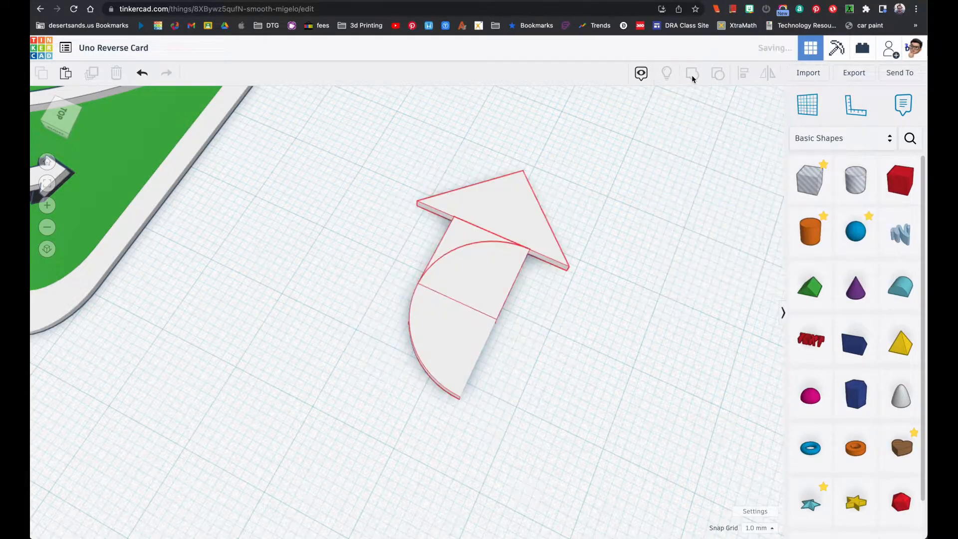
# Check the grouped arrow against the reference image, then duplicate it in place and color the copy black
pyautogui.moveTo(598, 244); pyautogui.dragTo(511, 248, button='right')
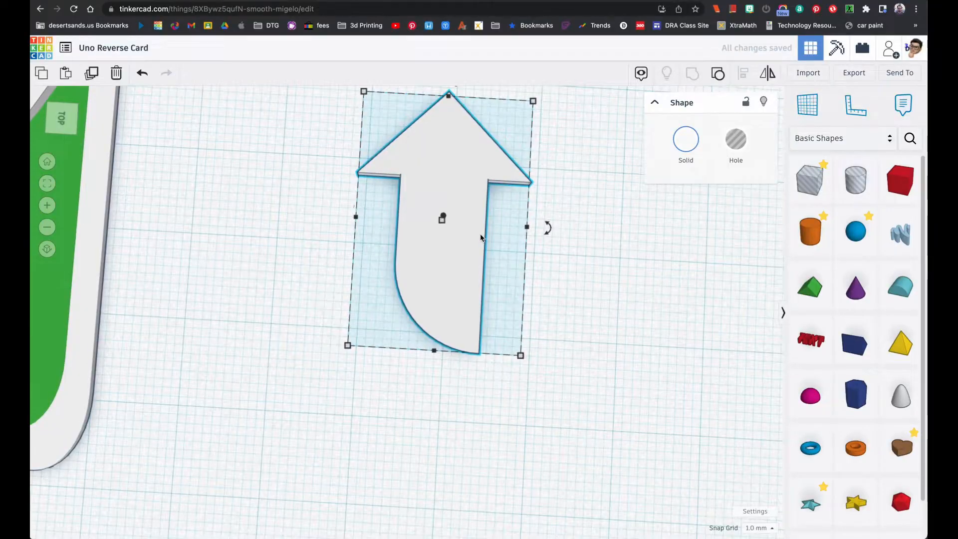
pyautogui.scroll(-5, 481, 234)
pyautogui.scroll(3, 480, 233)
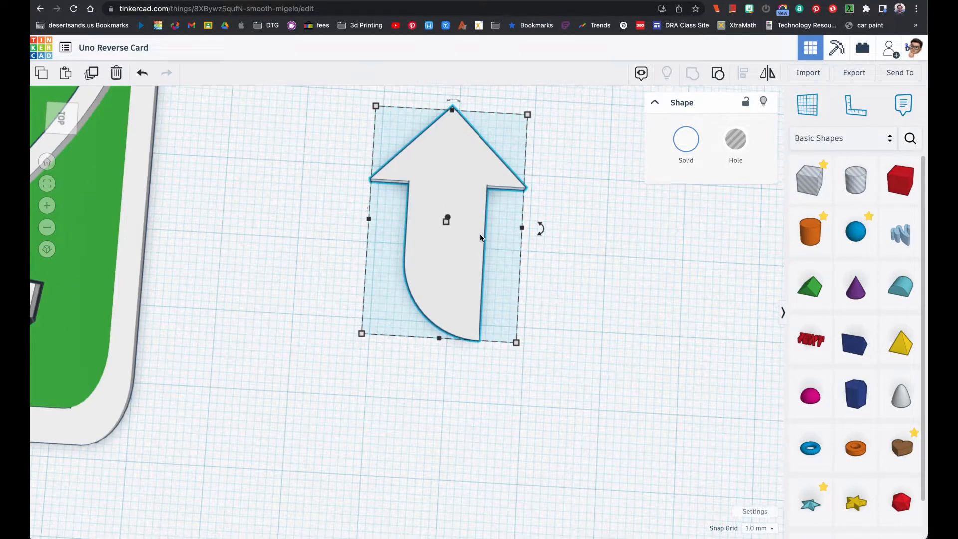
pyautogui.moveTo(504, 273); pyautogui.dragTo(490, 254, button='right')
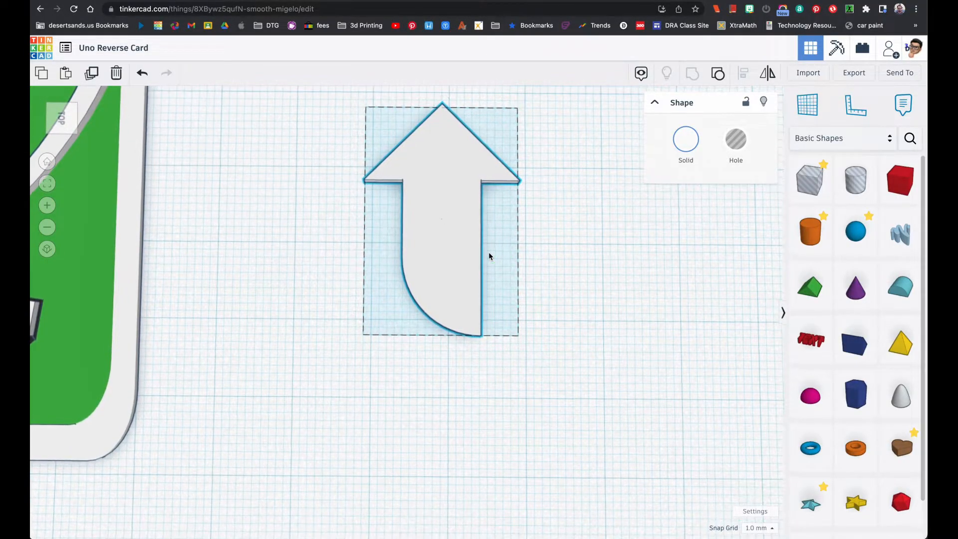
pyautogui.press('super+Tab')
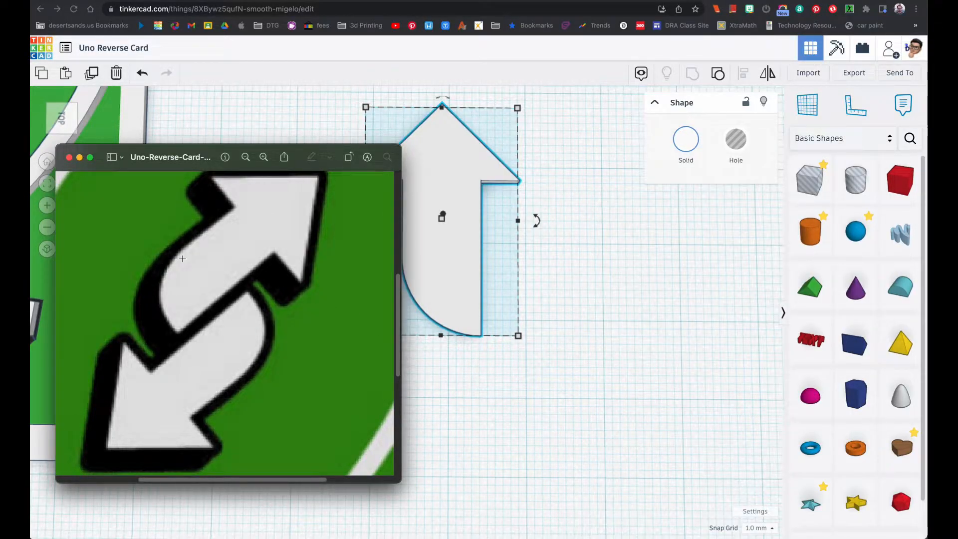
pyautogui.click(209, 120)
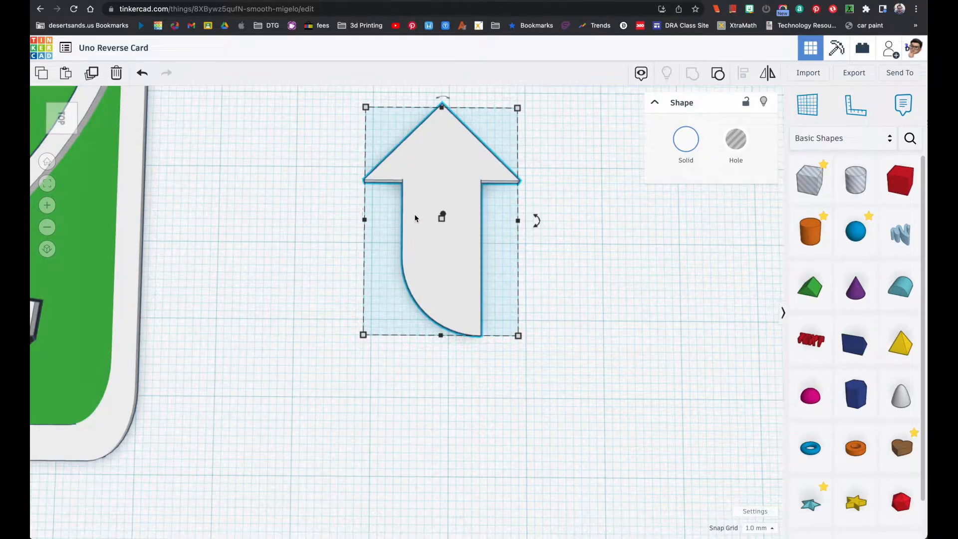
pyautogui.moveTo(423, 220); pyautogui.dragTo(418, 197, button='right')
pyautogui.click(98, 81)
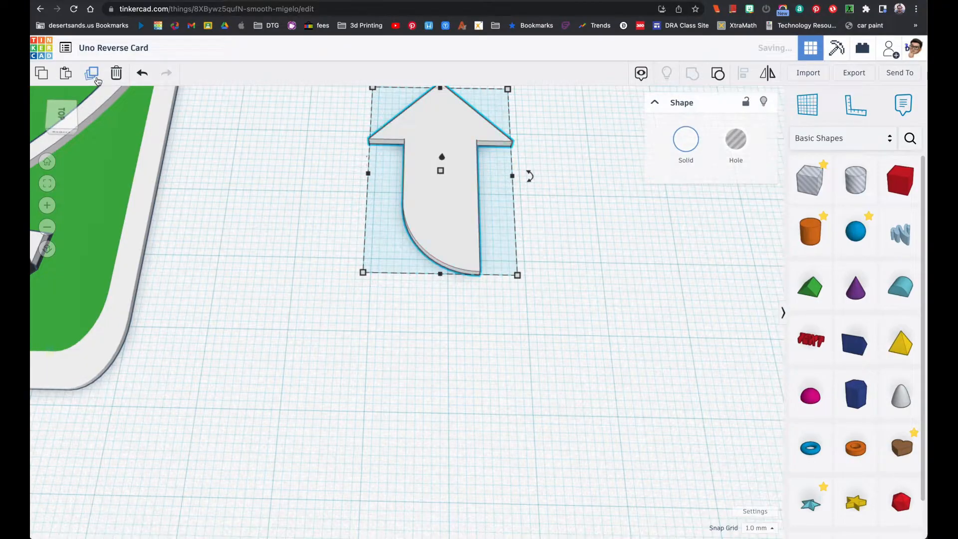
pyautogui.click(688, 150)
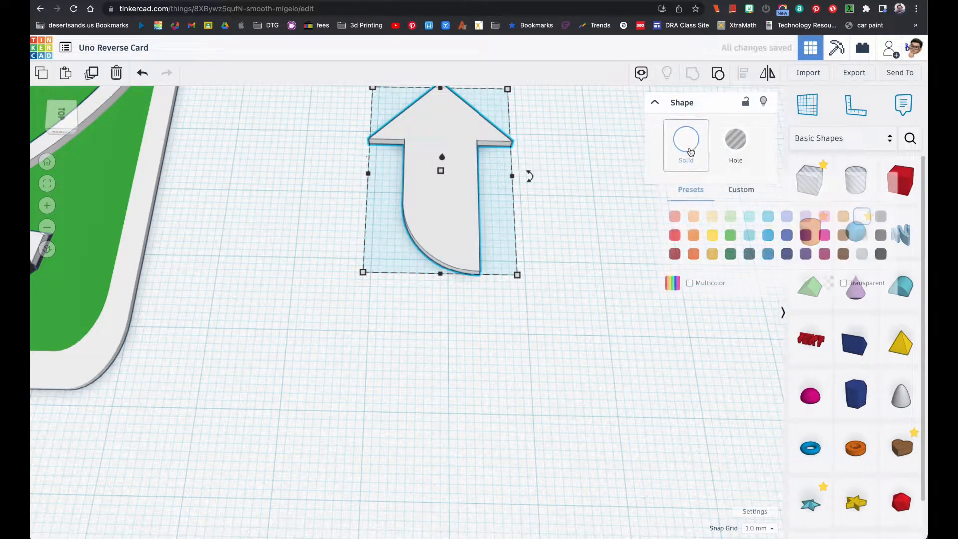
pyautogui.click(881, 254)
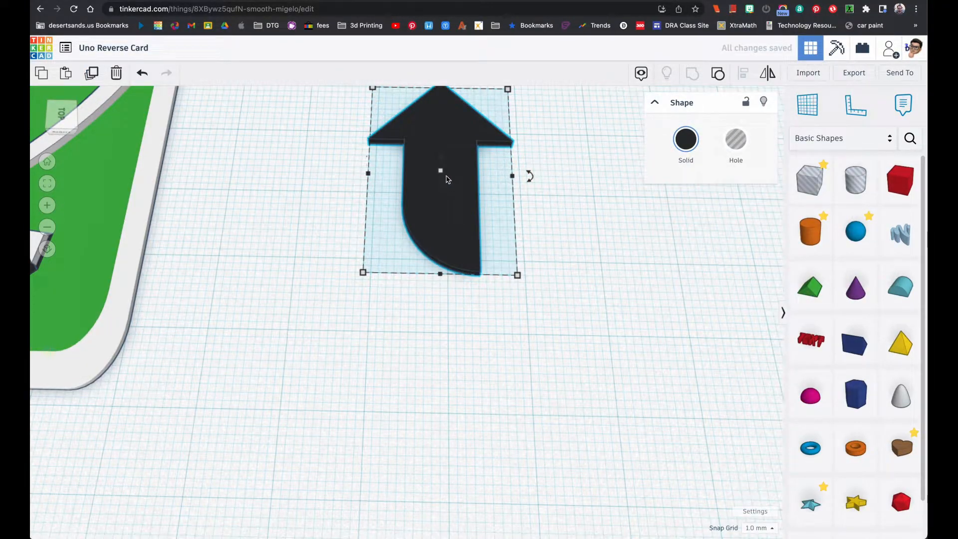
# Set the black arrow copy's height to 0.5 mm
pyautogui.moveTo(448, 175)
pyautogui.click(504, 174)
pyautogui.press('BackSpace')
pyautogui.write('.5')
pyautogui.press('Return')
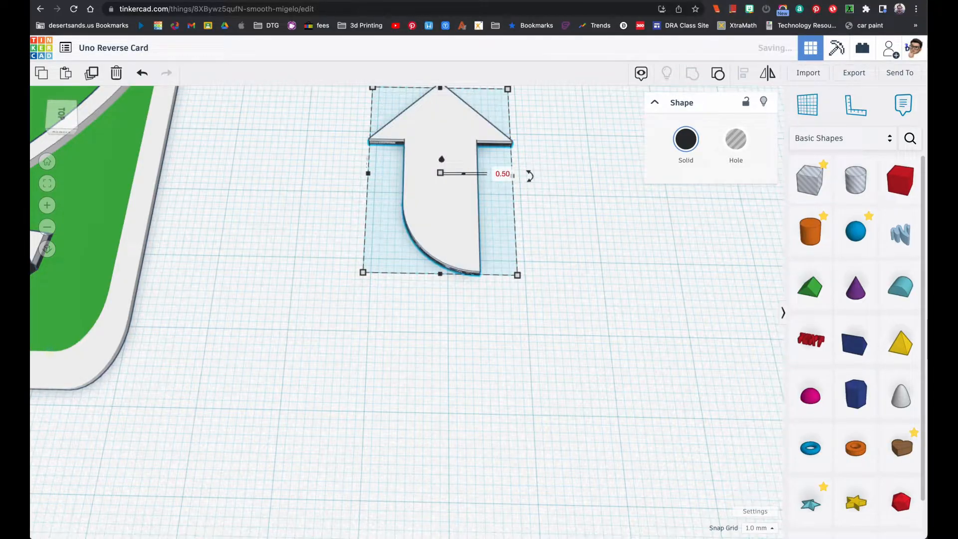
# Set the snap grid to 0.1 mm and raise the white arrow 1.1 mm
pyautogui.moveTo(455, 189); pyautogui.dragTo(455, 184, button='right')
pyautogui.moveTo(442, 163)
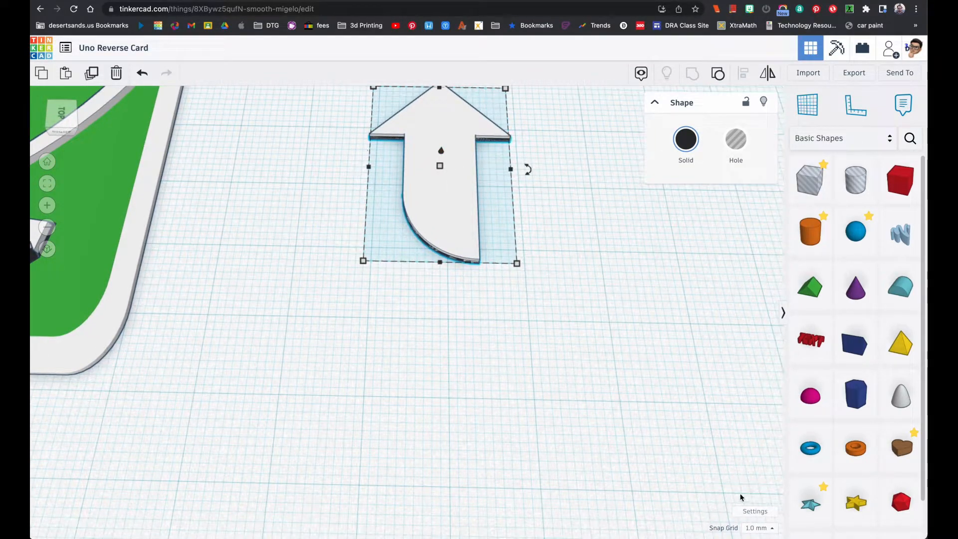
pyautogui.click(769, 527)
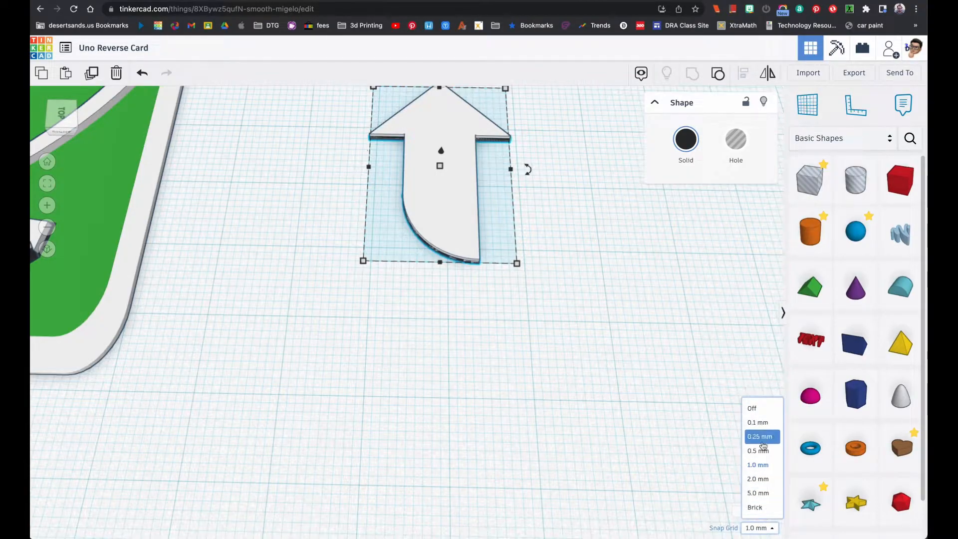
pyautogui.click(756, 422)
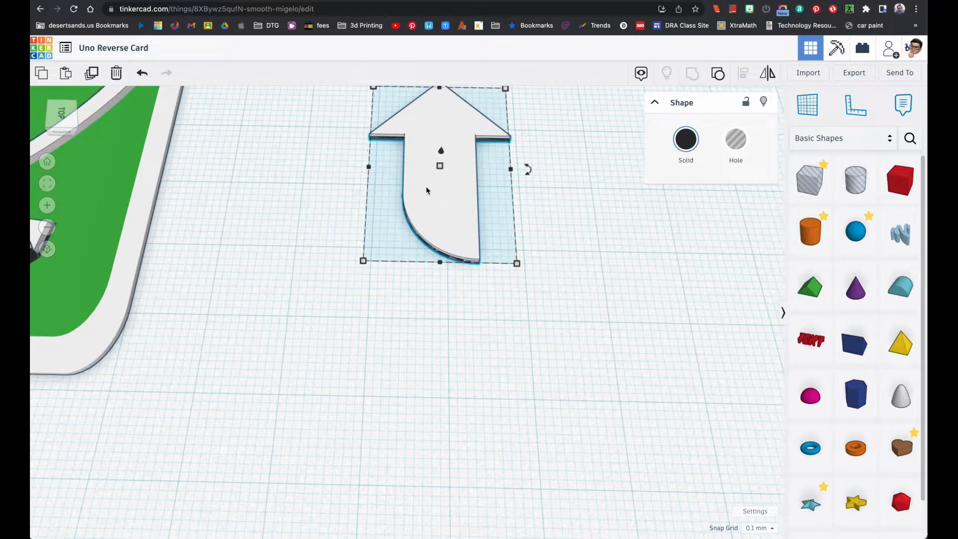
pyautogui.moveTo(441, 154); pyautogui.dragTo(441, 156)
pyautogui.click(548, 193)
pyautogui.click(448, 160)
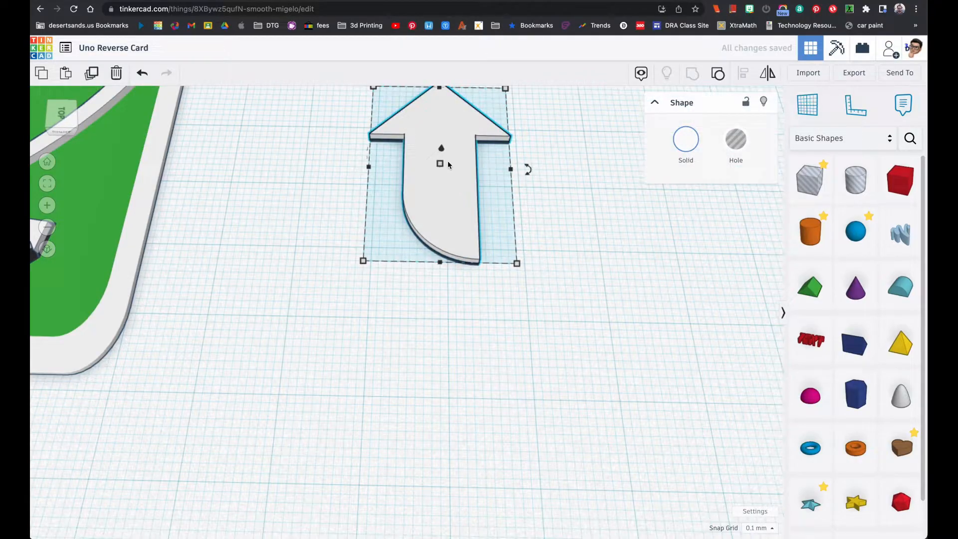
pyautogui.moveTo(441, 152); pyautogui.dragTo(441, 143)
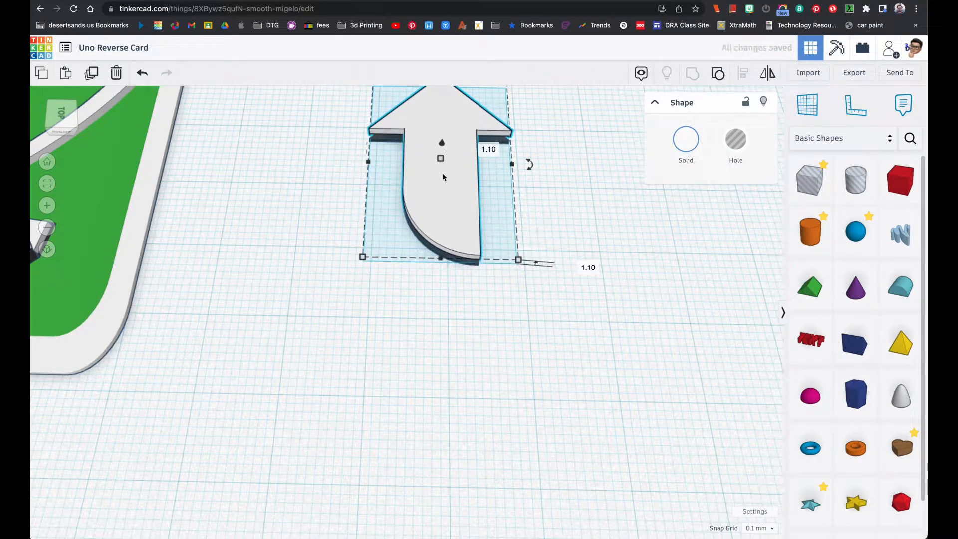
# Select the black arrow beneath the white one and drop it onto the workplane
pyautogui.click(47, 183)
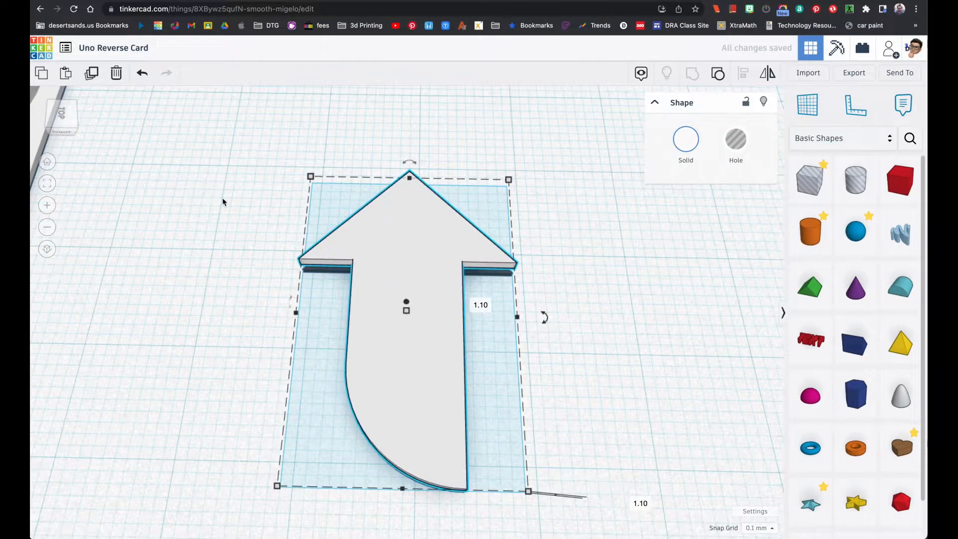
pyautogui.moveTo(261, 211); pyautogui.dragTo(265, 181, button='right')
pyautogui.click(318, 289)
pyautogui.moveTo(319, 289)
pyautogui.mouseDown(button='right')
pyautogui.moveTo(312, 226)
pyautogui.moveTo(313, 274)
pyautogui.mouseUp(button='right')
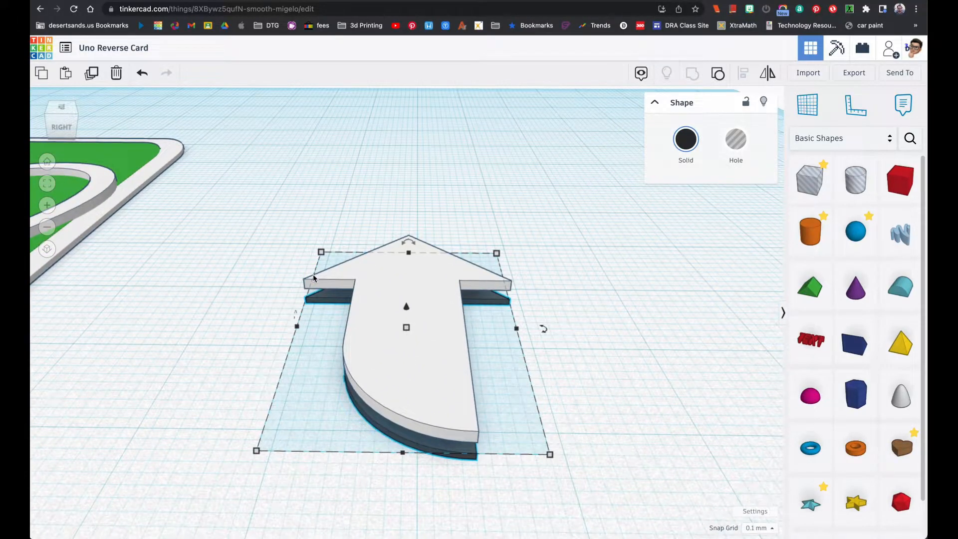
pyautogui.press('d')
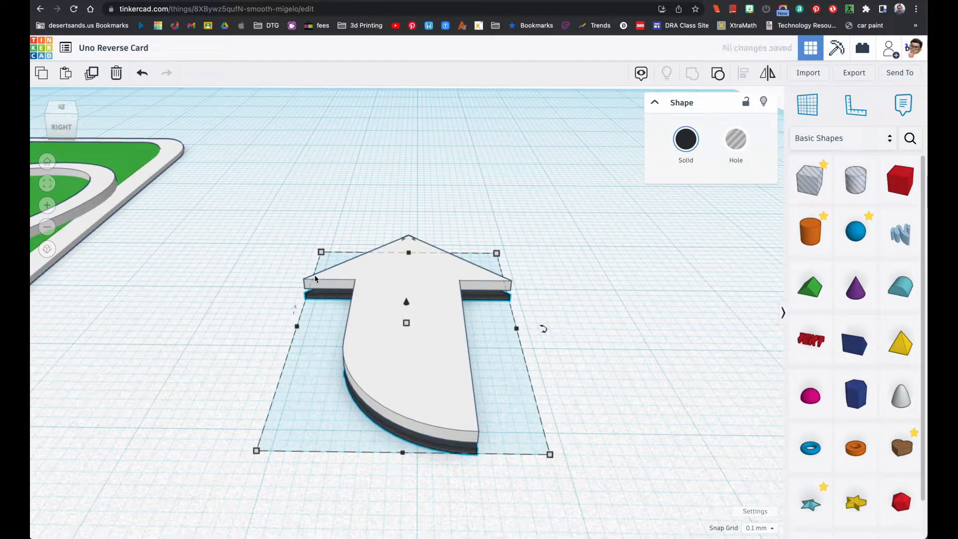
# Enlarge the black arrow from its tail-end corner and nudge it sideways to center it behind the white arrow
pyautogui.moveTo(396, 296); pyautogui.dragTo(393, 380, button='right')
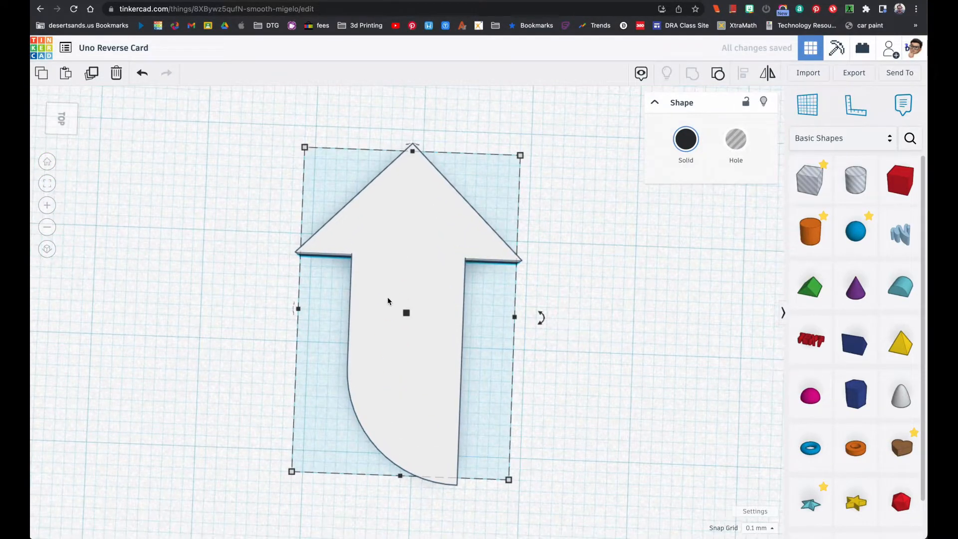
pyautogui.scroll(-2, 388, 296)
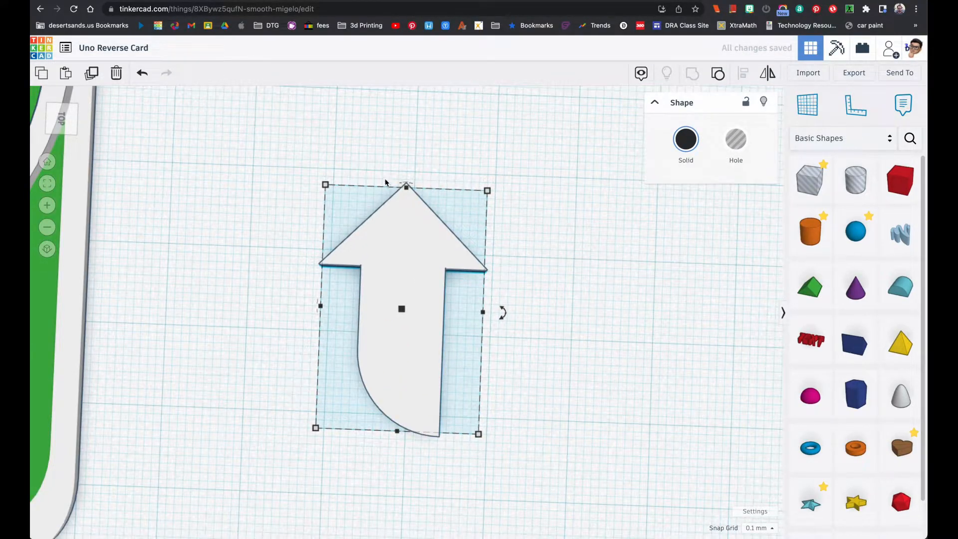
pyautogui.moveTo(397, 362); pyautogui.dragTo(414, 354, button='right')
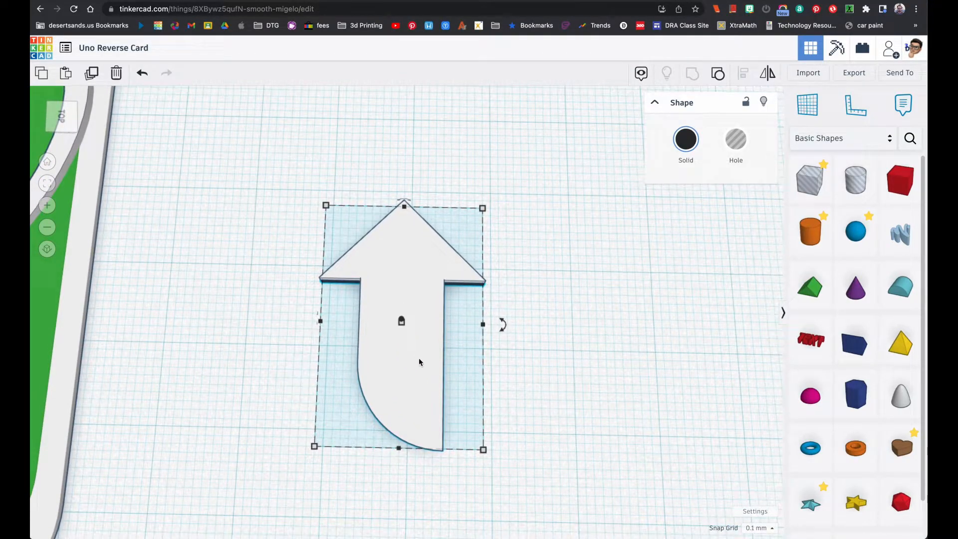
pyautogui.moveTo(483, 450)
pyautogui.moveTo(483, 449); pyautogui.dragTo(506, 484)
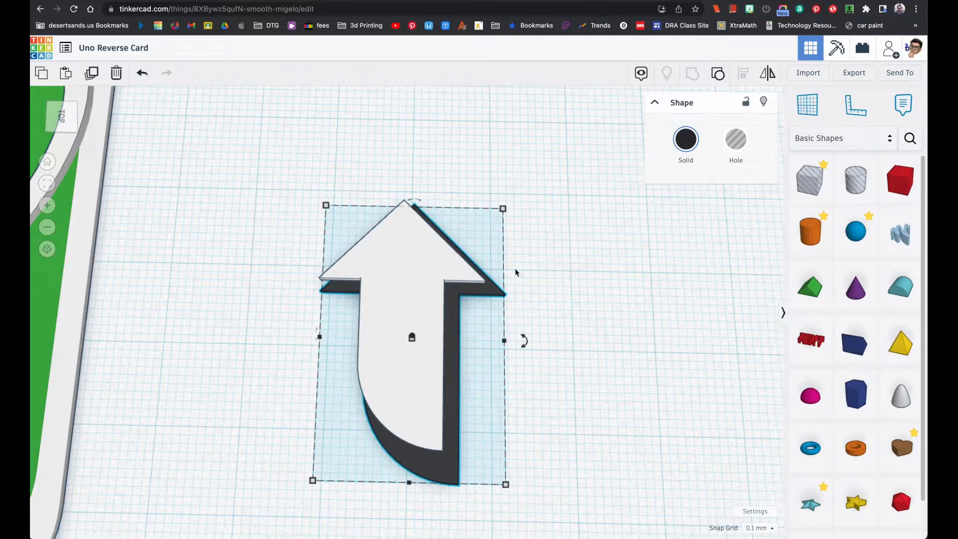
pyautogui.press('Left')
pyautogui.press('Left')
pyautogui.press('Left')
pyautogui.press('Left')
pyautogui.press('Left')
pyautogui.press('Left')
pyautogui.press('Left')
pyautogui.press('Left')
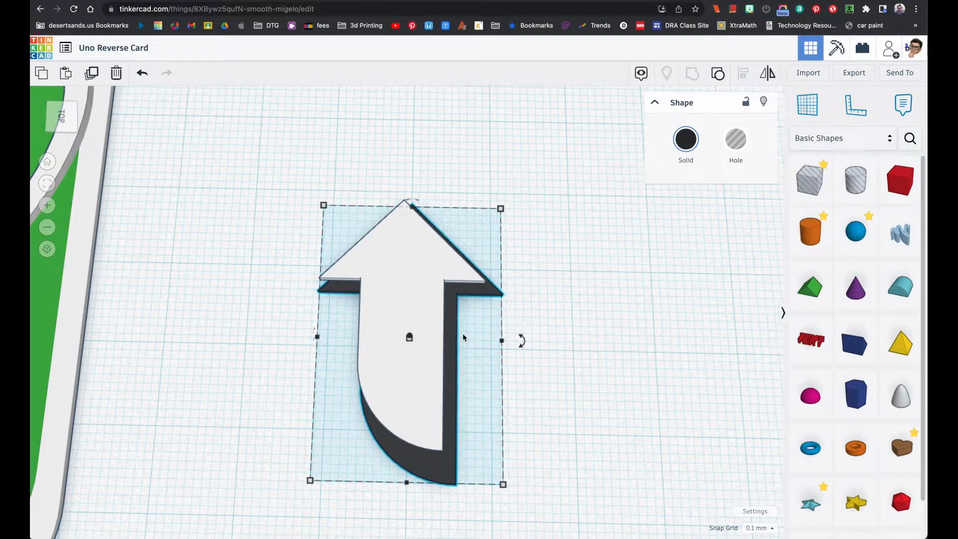
# Compare the outline with the reference image, then widen and lengthen the black arrow further and center it sideways again
pyautogui.click(60, 116)
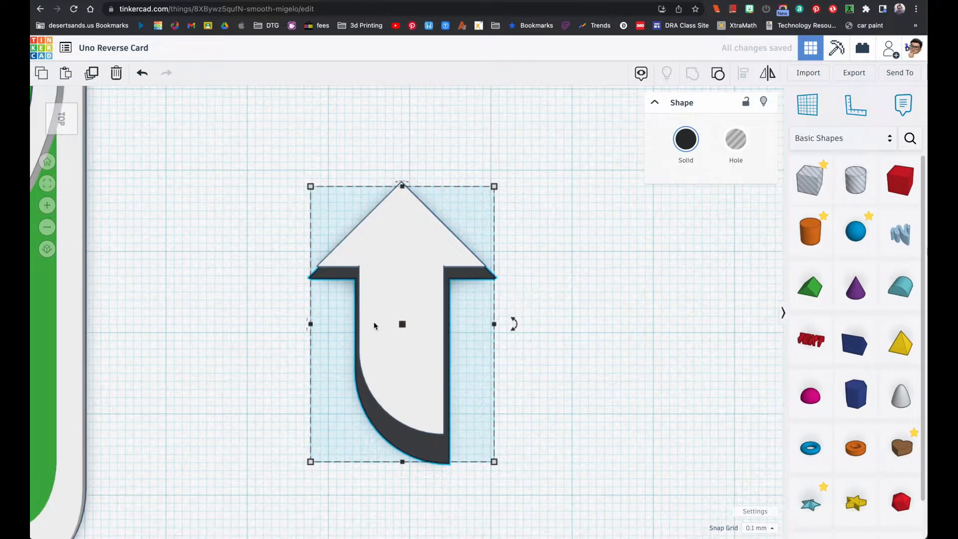
pyautogui.press('super+Tab')
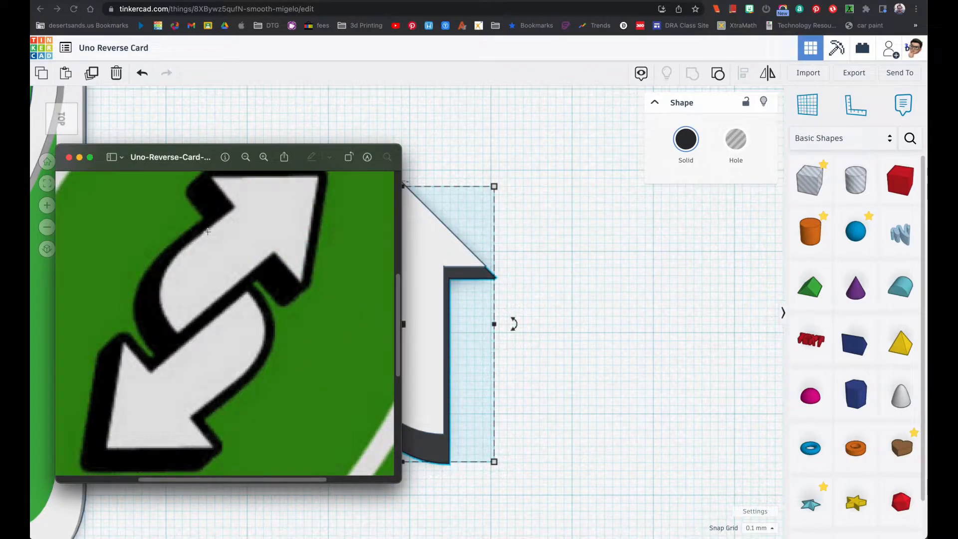
pyautogui.click(483, 265)
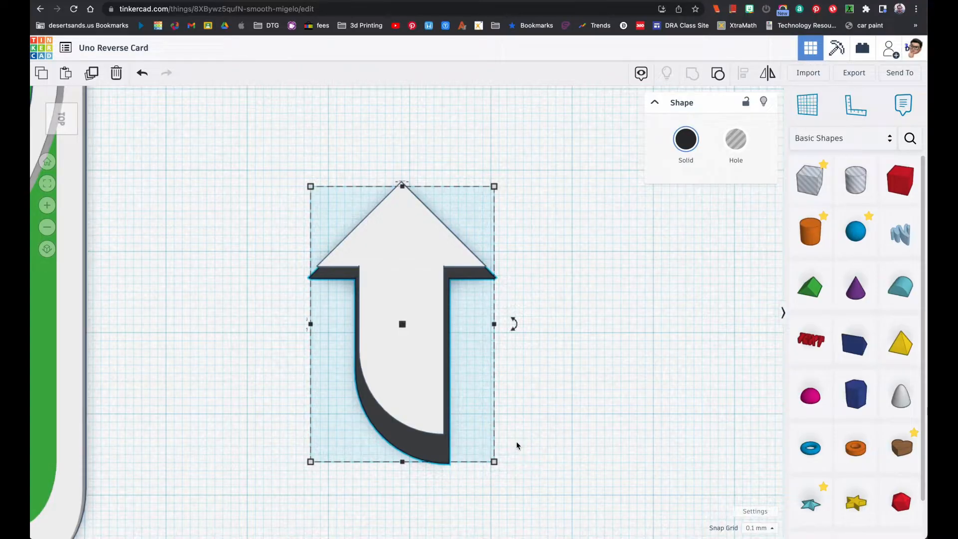
pyautogui.moveTo(494, 462); pyautogui.dragTo(503, 467)
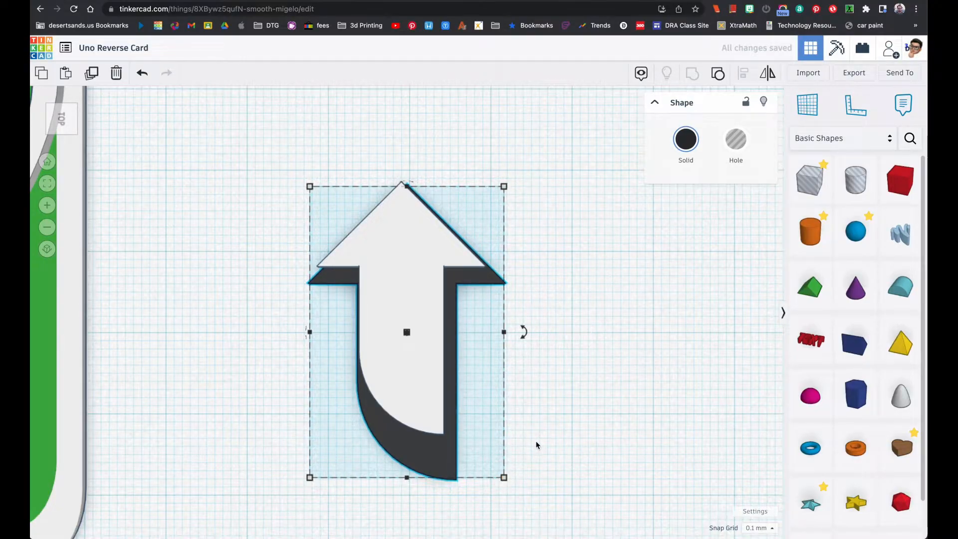
pyautogui.press('Left')
pyautogui.press('Left')
pyautogui.press('Left')
pyautogui.press('Left')
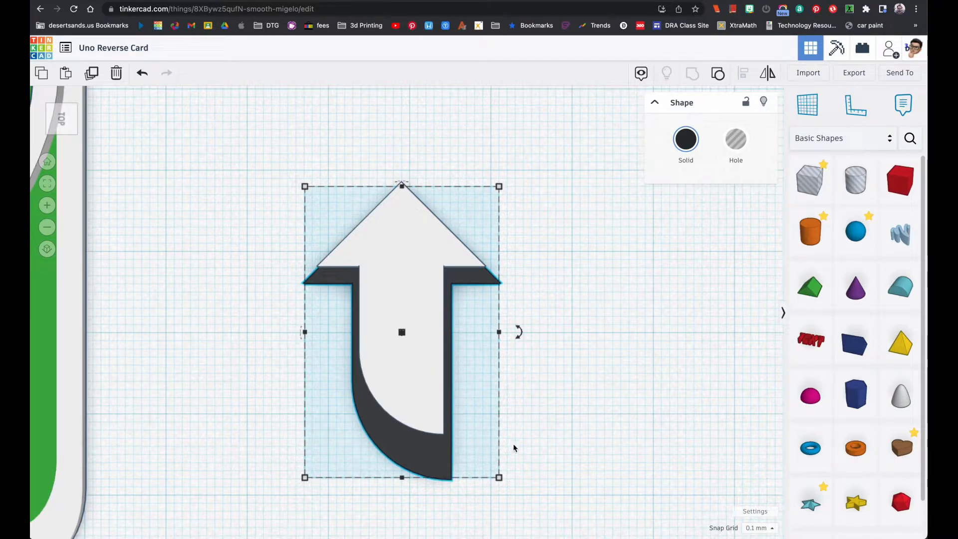
# Enlarge the black arrow slightly more and nudge it toward the tip until a black border surrounds the white arrowhead
pyautogui.click(499, 478)
pyautogui.moveTo(499, 477); pyautogui.dragTo(504, 484)
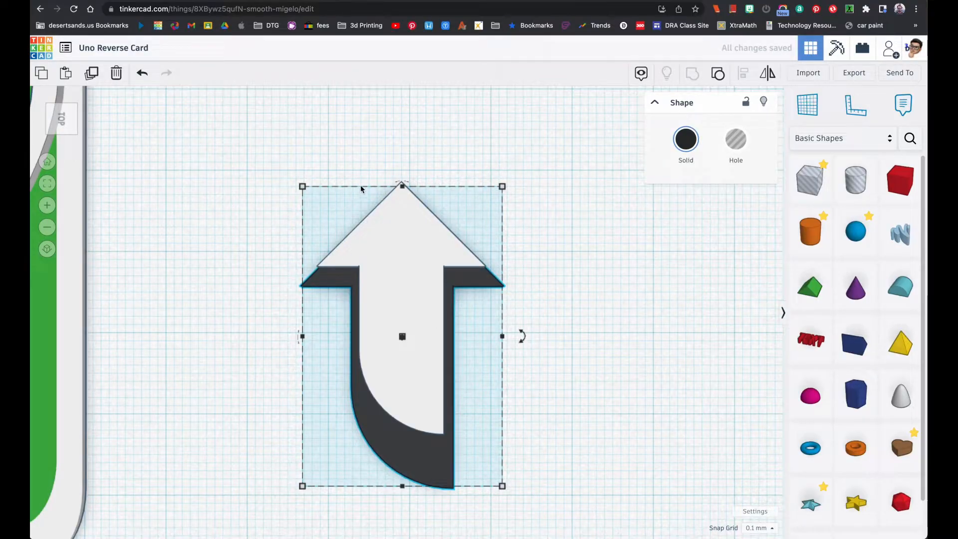
pyautogui.press('Up')
pyautogui.press('Up')
pyautogui.press('Up')
pyautogui.press('Up')
pyautogui.press('Up')
pyautogui.press('Up')
pyautogui.press('Up')
pyautogui.press('Up')
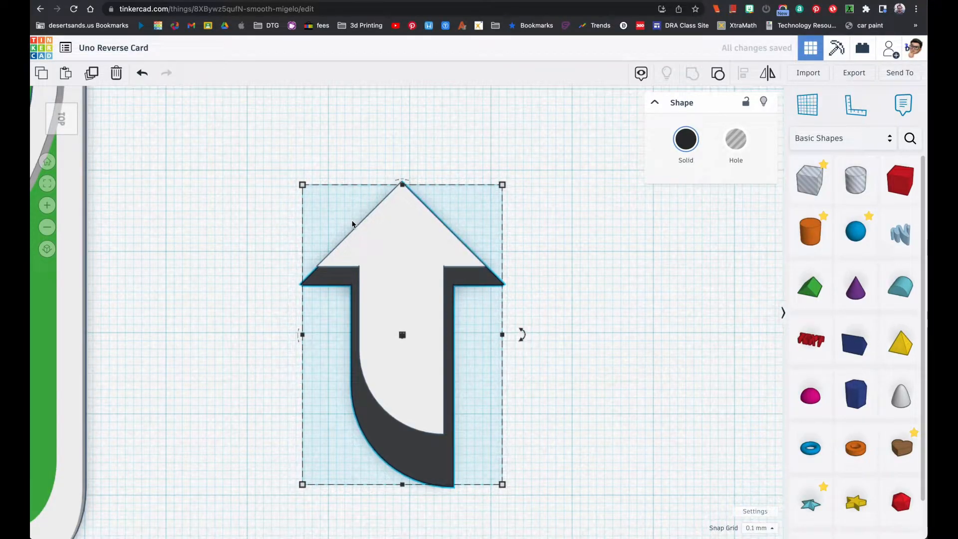
pyautogui.press('Up')
pyautogui.press('Up')
pyautogui.press('Up')
pyautogui.press('Up')
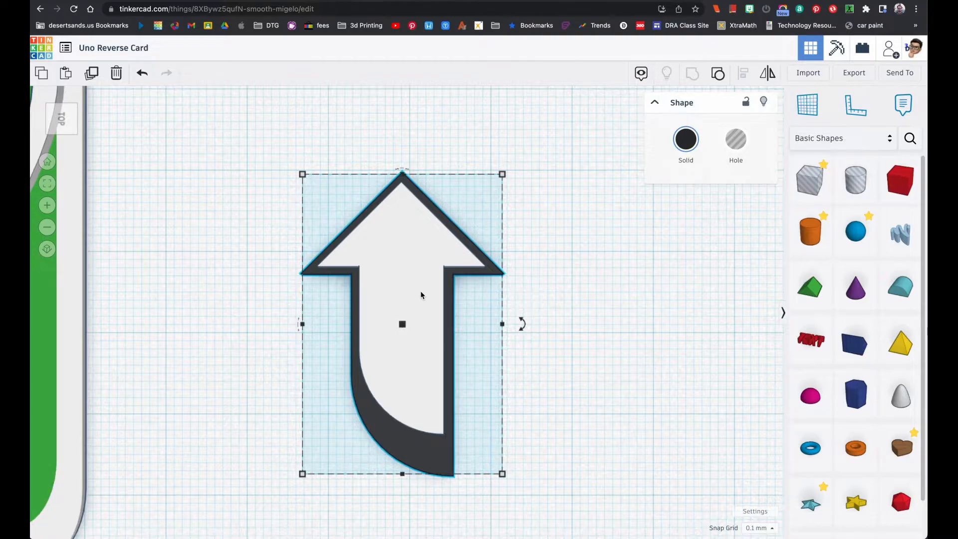
# Check the border against the reference image, then set the black arrow's height to 1 mm
pyautogui.press('super+Tab')
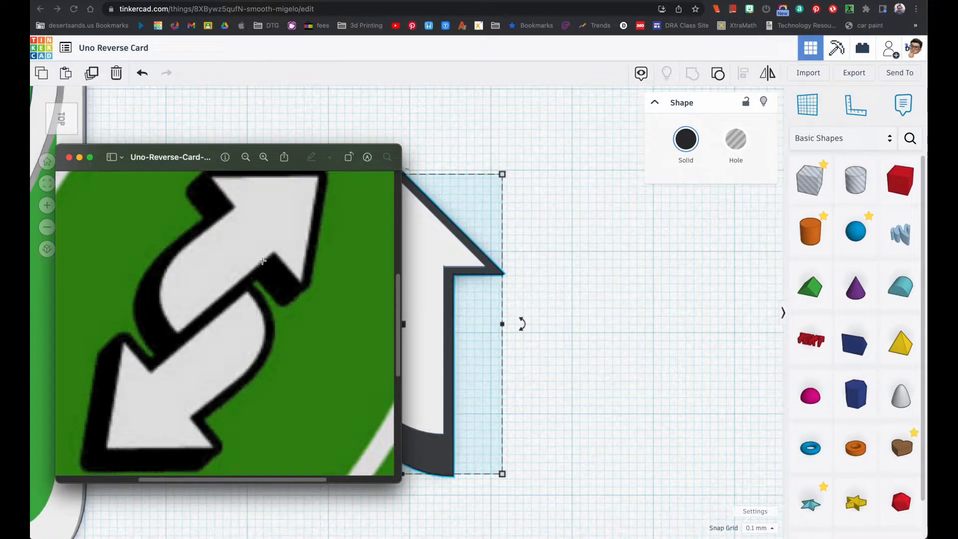
pyautogui.click(421, 155)
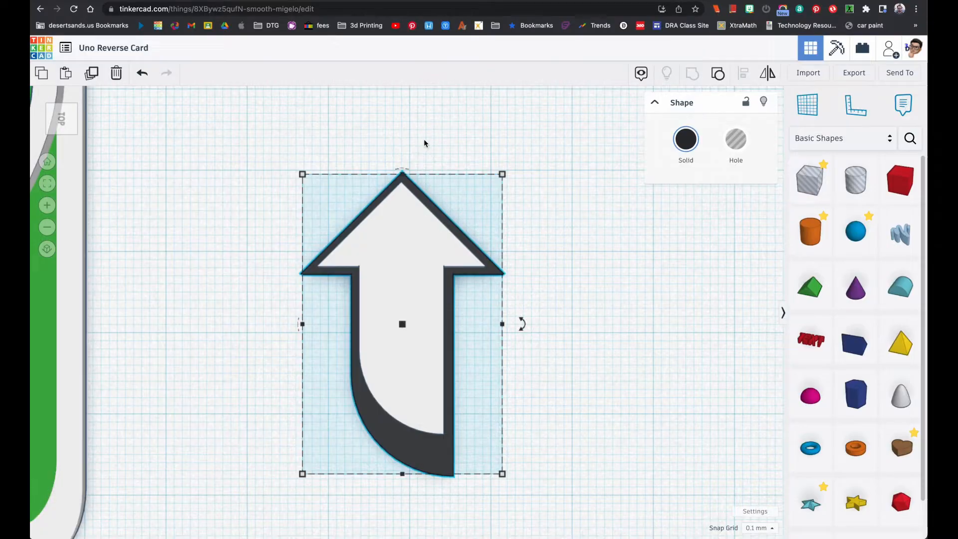
pyautogui.moveTo(510, 295); pyautogui.dragTo(499, 276, button='right')
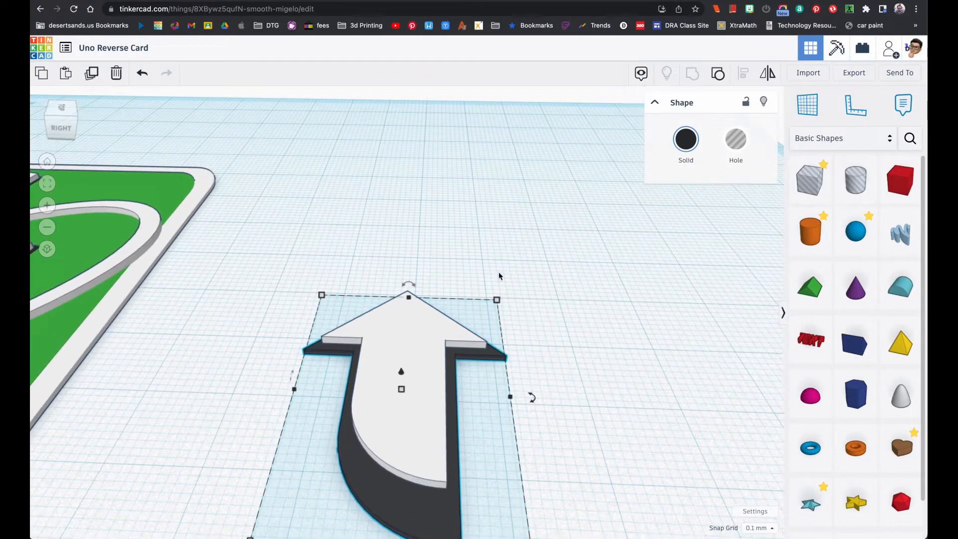
pyautogui.click(531, 457)
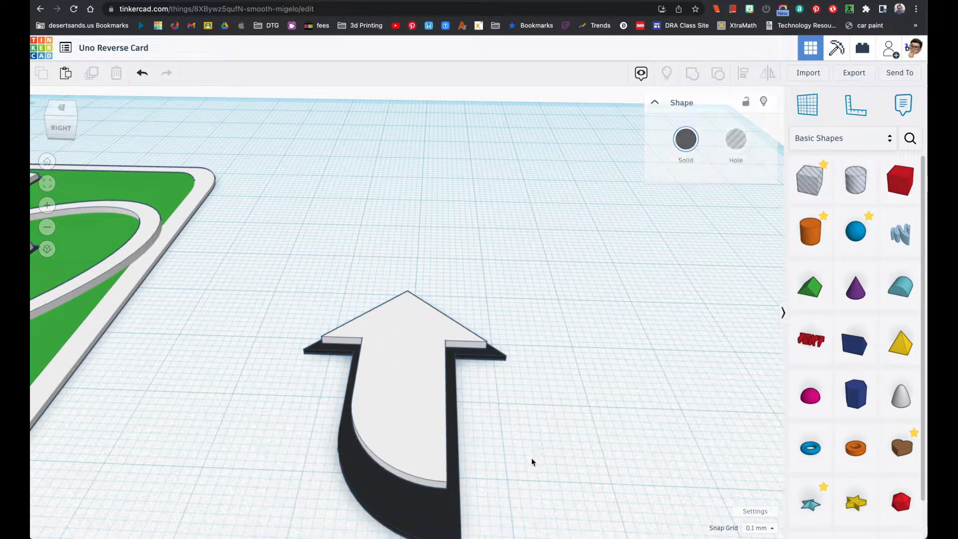
pyautogui.click(449, 503)
pyautogui.click(453, 393)
pyautogui.write('0')
pyautogui.press('Return')
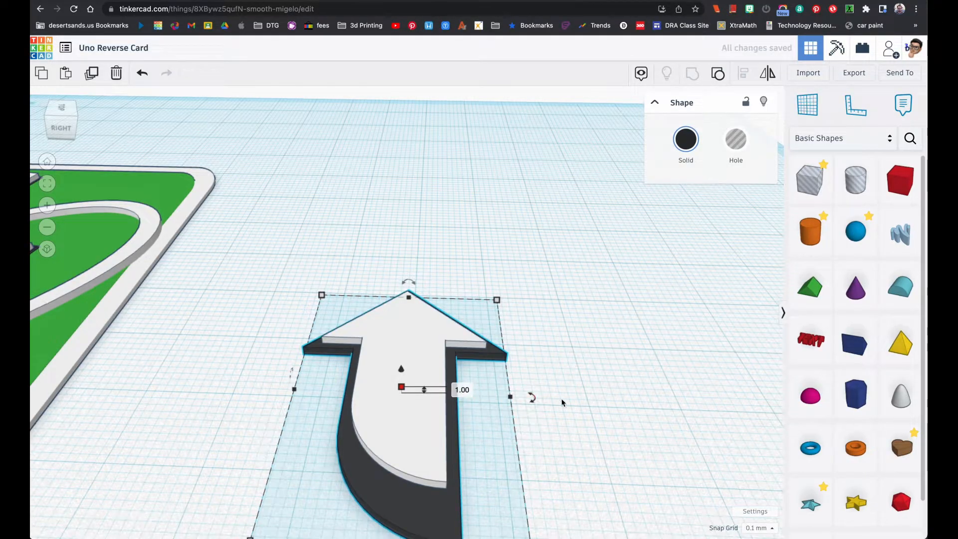
# Add a box beside the arrow, set its height to 1 mm and color it black
pyautogui.click(595, 356)
pyautogui.scroll(3, 596, 351)
pyautogui.scroll(-5, 596, 352)
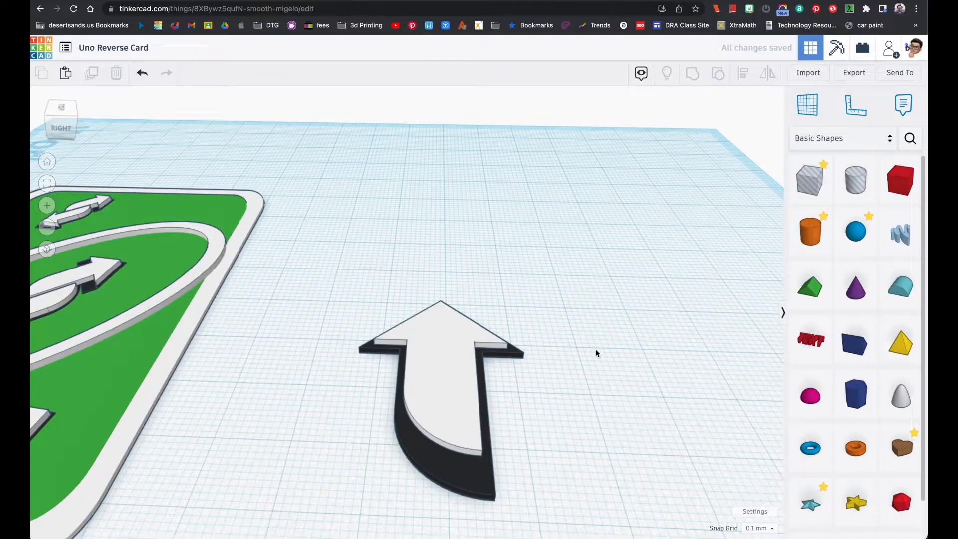
pyautogui.moveTo(894, 193); pyautogui.dragTo(519, 287)
pyautogui.click(585, 239)
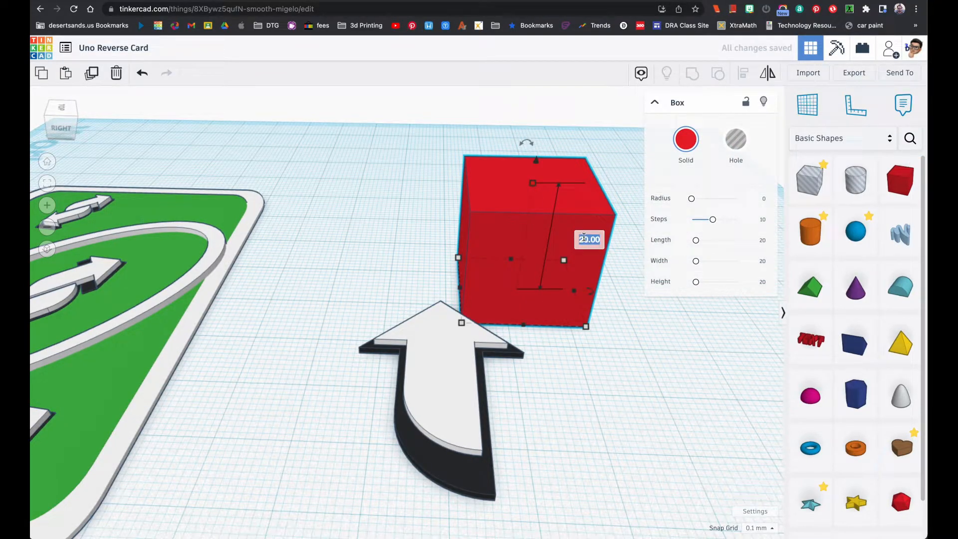
pyautogui.write('1')
pyautogui.press('Return')
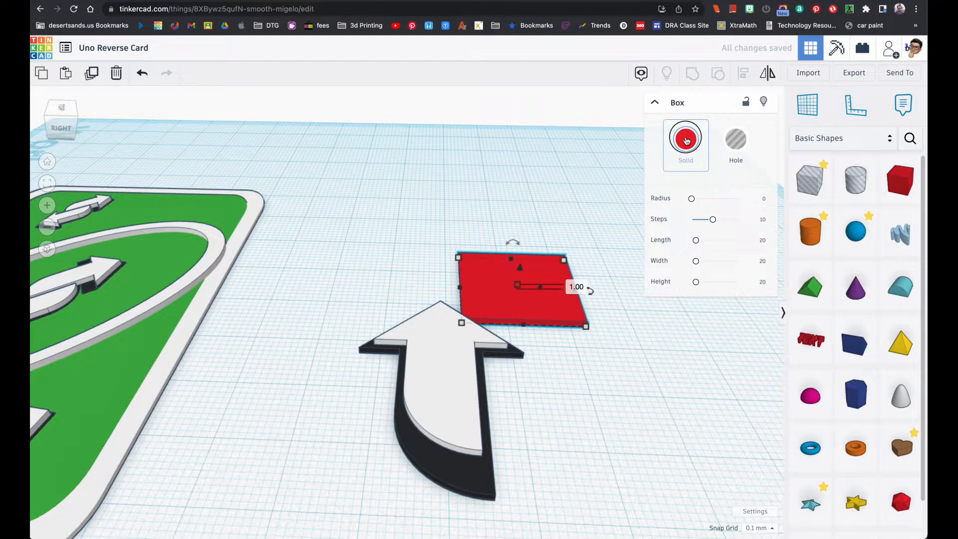
pyautogui.click(686, 140)
pyautogui.click(882, 254)
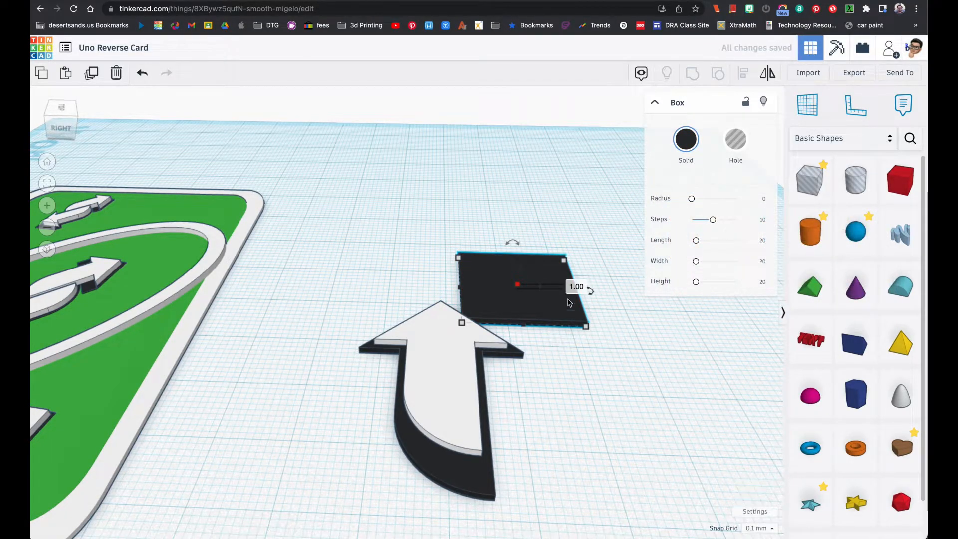
# Move the black box against the underside of the arrowhead and shorten it to 10 mm along the arrow's length
pyautogui.moveTo(548, 264); pyautogui.dragTo(483, 370)
pyautogui.moveTo(484, 368); pyautogui.dragTo(484, 366)
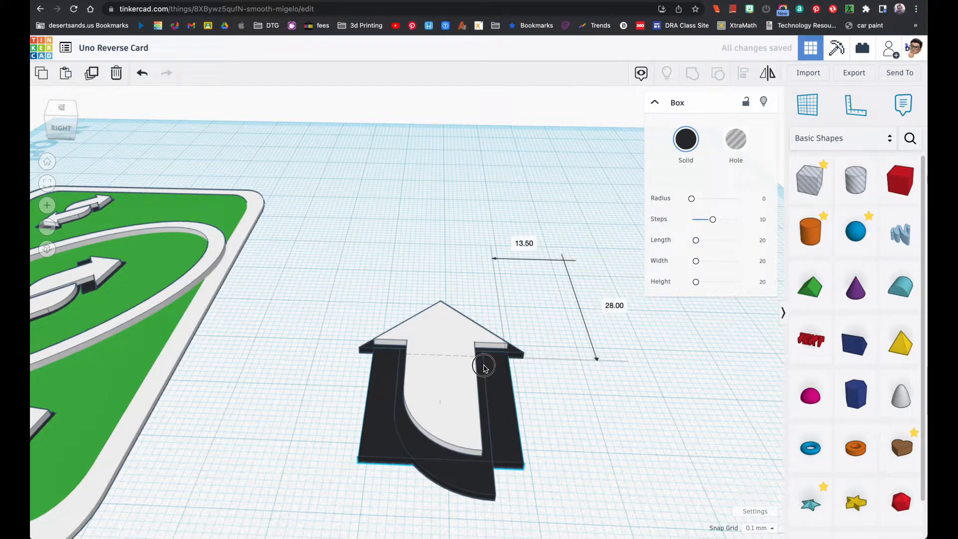
pyautogui.moveTo(522, 467)
pyautogui.click(579, 409)
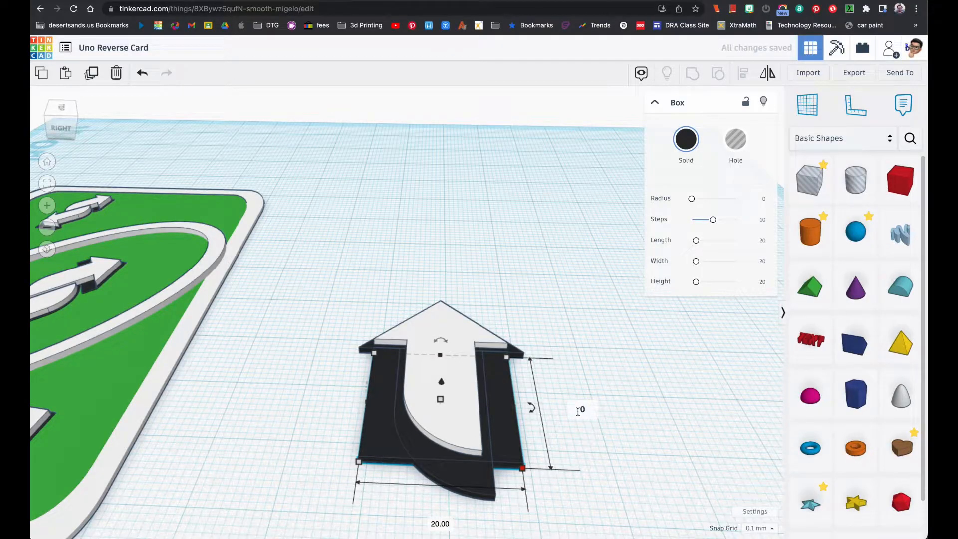
pyautogui.write('1')
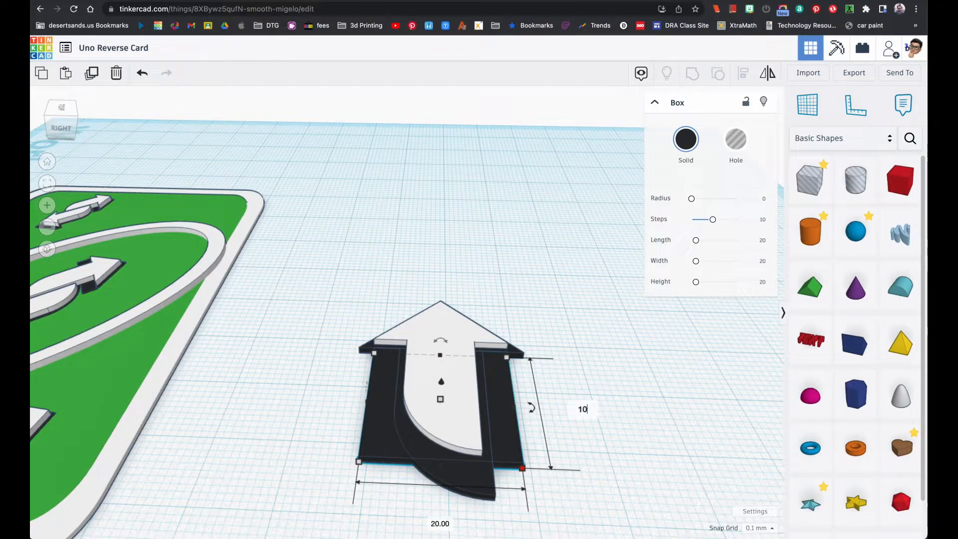
pyautogui.press('Return')
# Shorten the black box to 5 mm along the arrow and line up its end with one outer corner of the arrowhead
pyautogui.moveTo(608, 362); pyautogui.dragTo(582, 447, button='right')
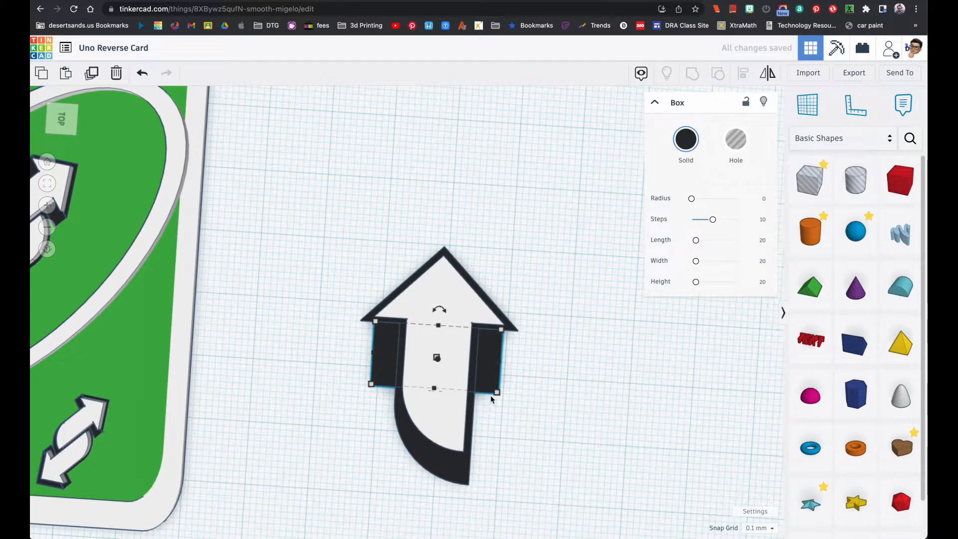
pyautogui.moveTo(494, 393)
pyautogui.click(563, 365)
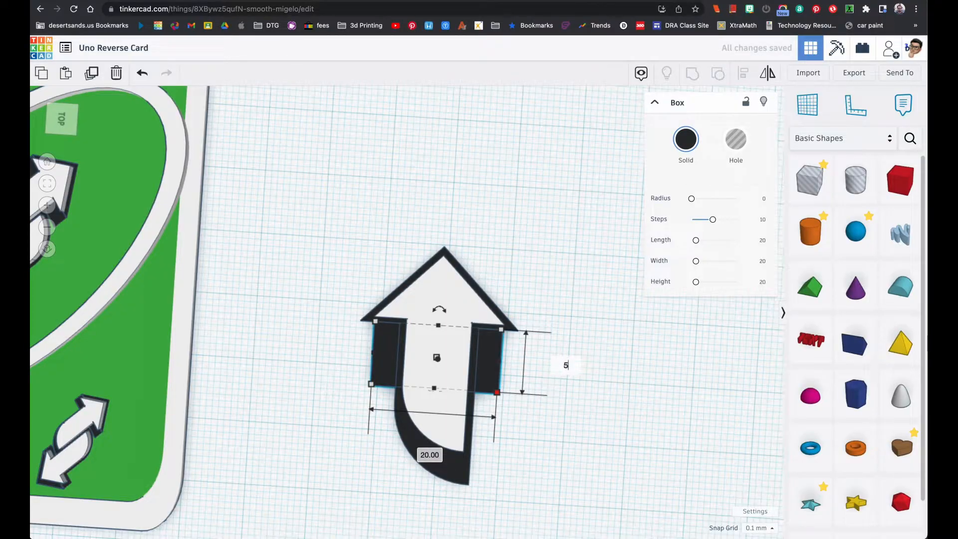
pyautogui.press('Return')
pyautogui.moveTo(489, 356)
pyautogui.mouseDown()
pyautogui.moveTo(491, 345)
pyautogui.moveTo(477, 355)
pyautogui.mouseUp()
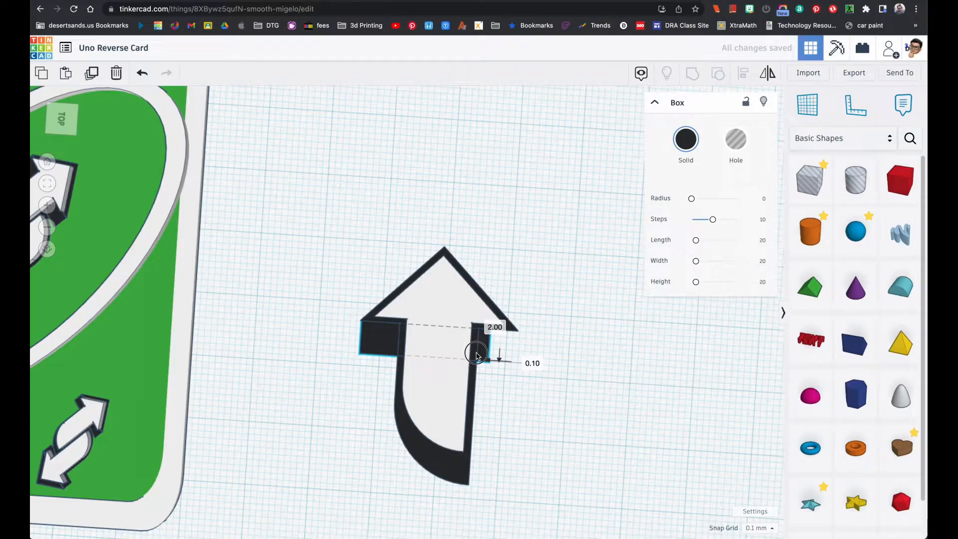
pyautogui.hotkey('ctrl', 'z')
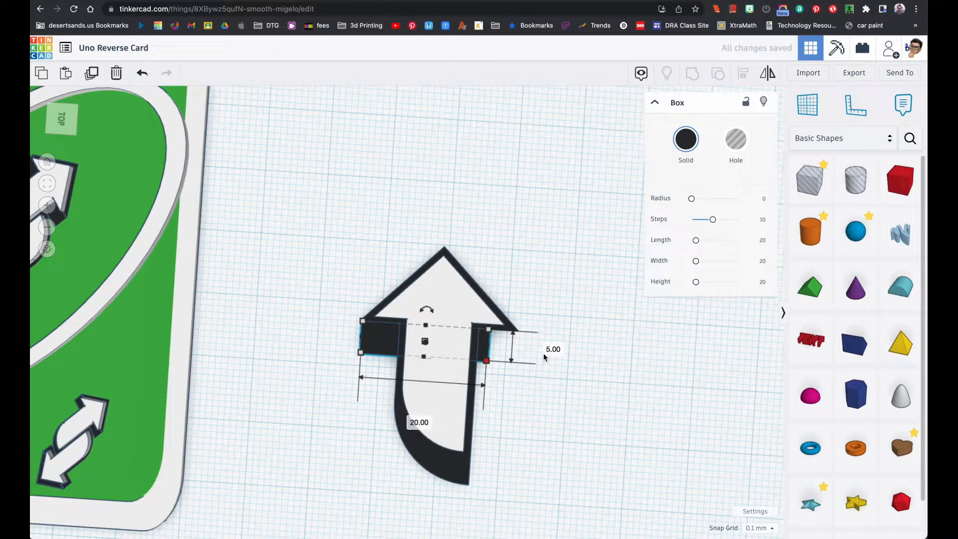
pyautogui.click(574, 339)
# Check the black arrow's width and set the box's width to the matching 24.6 mm
pyautogui.click(472, 459)
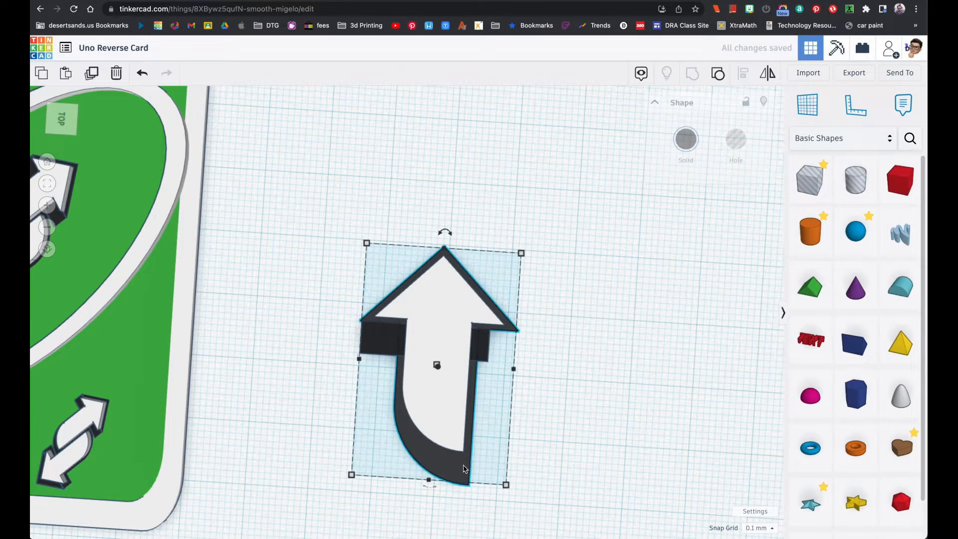
pyautogui.scroll(-3, 508, 436)
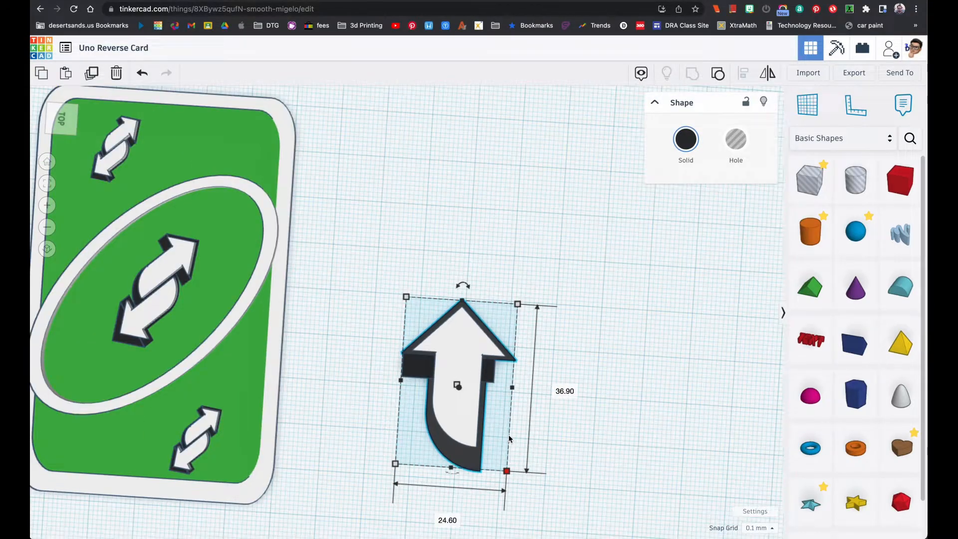
pyautogui.scroll(3, 508, 438)
pyautogui.click(481, 342)
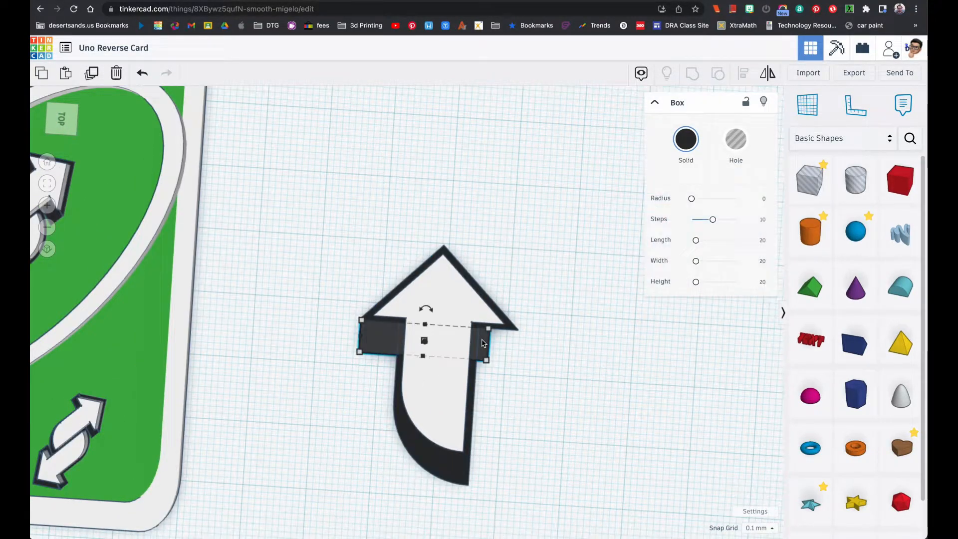
pyautogui.click(419, 421)
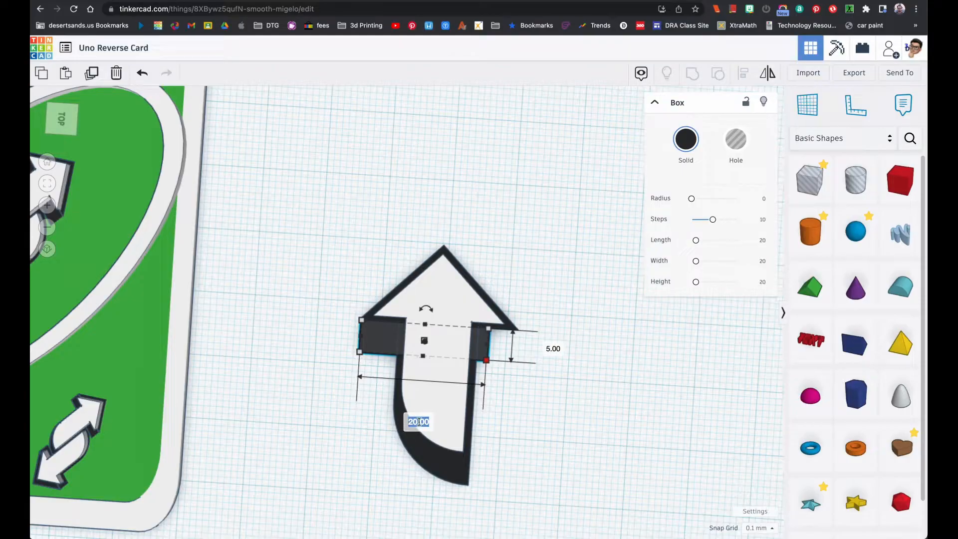
pyautogui.press('Return')
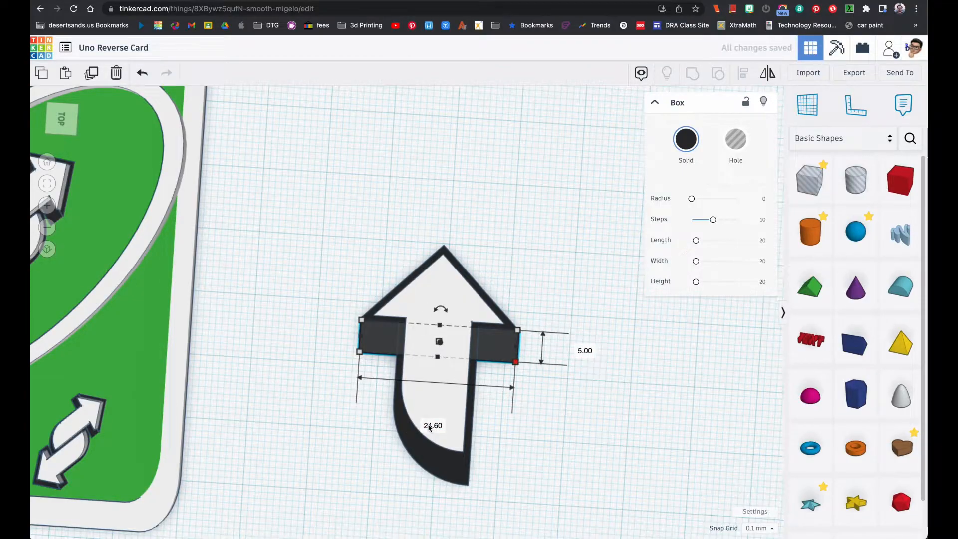
# Select the black arrow together with the box and align them to a common center across the arrow's width
pyautogui.moveTo(353, 286); pyautogui.dragTo(371, 341)
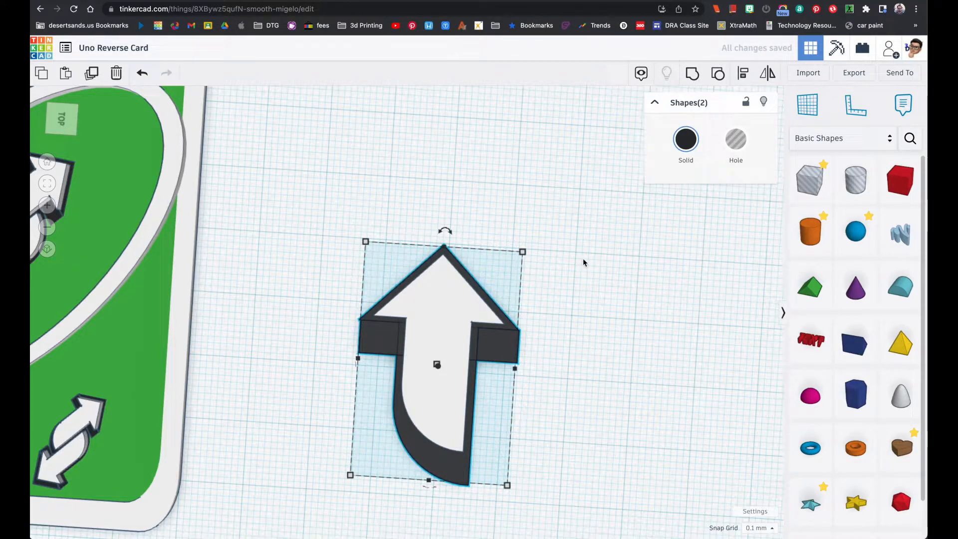
pyautogui.click(743, 75)
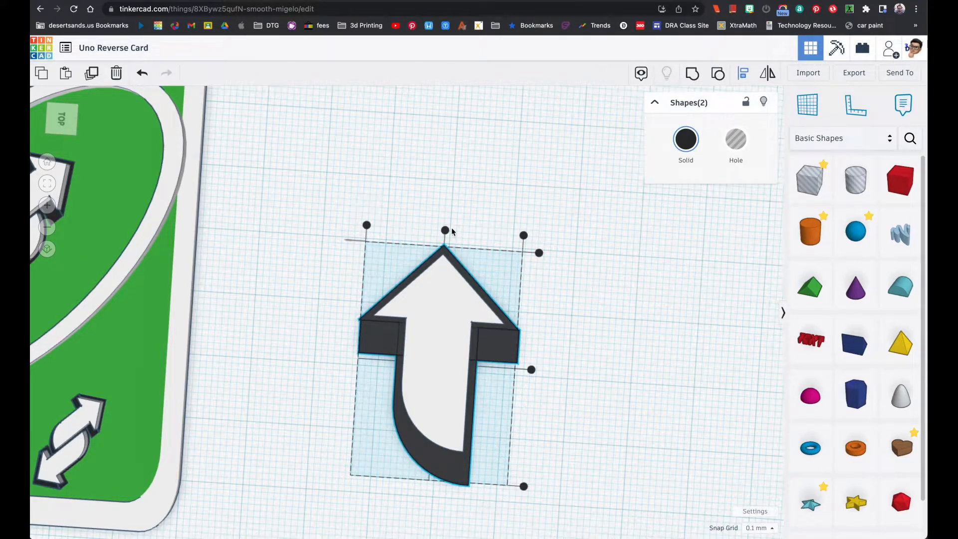
pyautogui.click(446, 232)
pyautogui.click(553, 296)
pyautogui.moveTo(552, 296); pyautogui.dragTo(409, 395, button='right')
# Examine the seam between the black arrow and the box up close, and check the height of each
pyautogui.moveTo(532, 383); pyautogui.dragTo(580, 359, button='right')
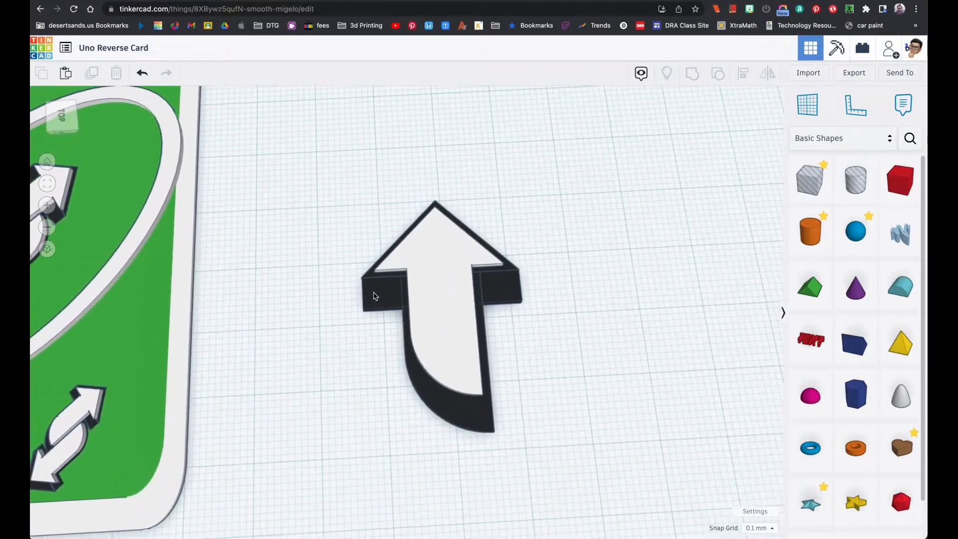
pyautogui.moveTo(355, 273); pyautogui.dragTo(381, 294)
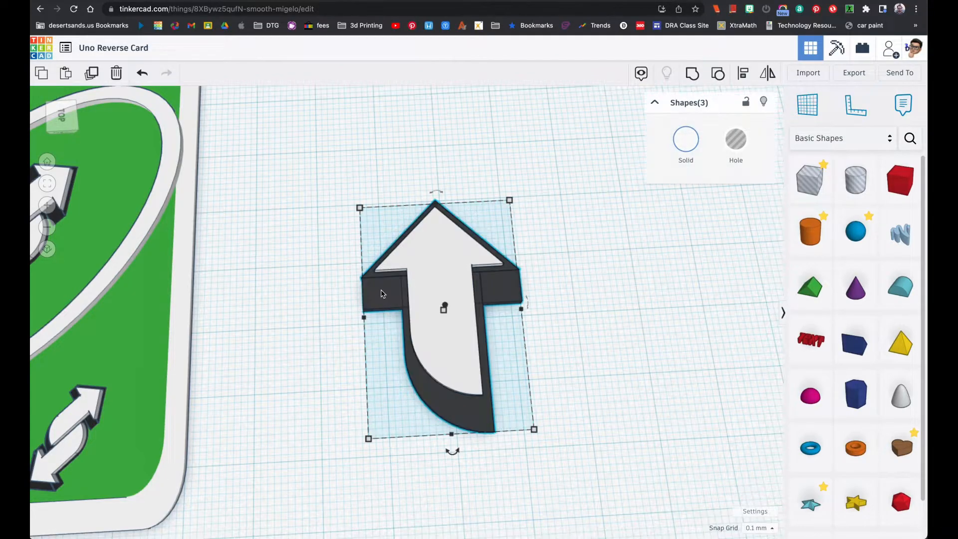
pyautogui.scroll(-2, 381, 293)
pyautogui.scroll(5, 381, 294)
pyautogui.scroll(-2, 381, 281)
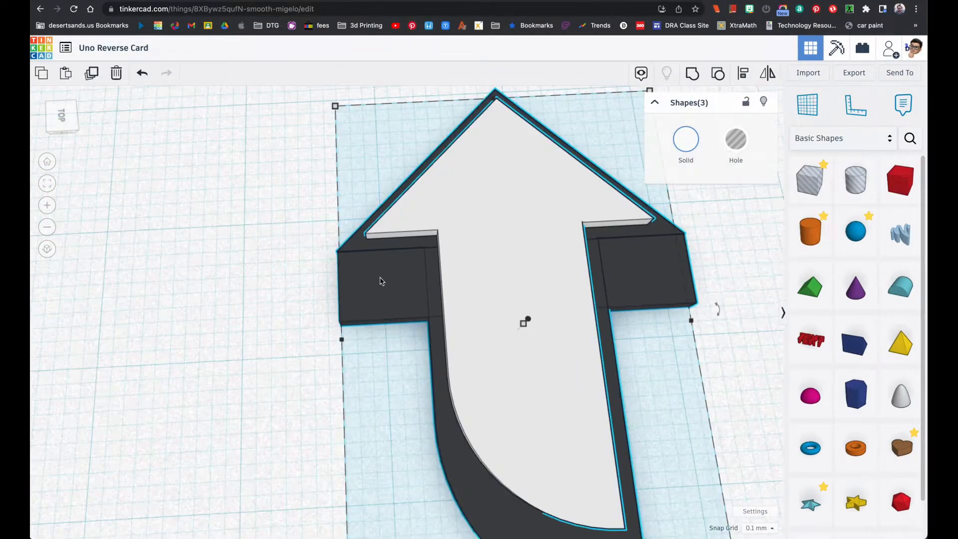
pyautogui.click(319, 237)
pyautogui.moveTo(316, 236); pyautogui.dragTo(382, 281)
pyautogui.moveTo(390, 272); pyautogui.dragTo(364, 309, button='right')
pyautogui.click(323, 364)
pyautogui.click(353, 374)
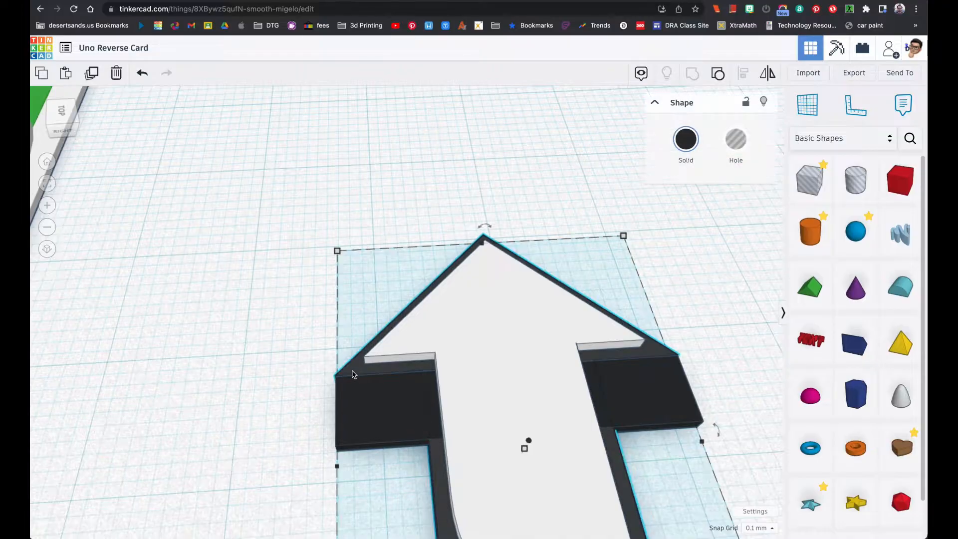
pyautogui.moveTo(525, 448)
pyautogui.click(402, 431)
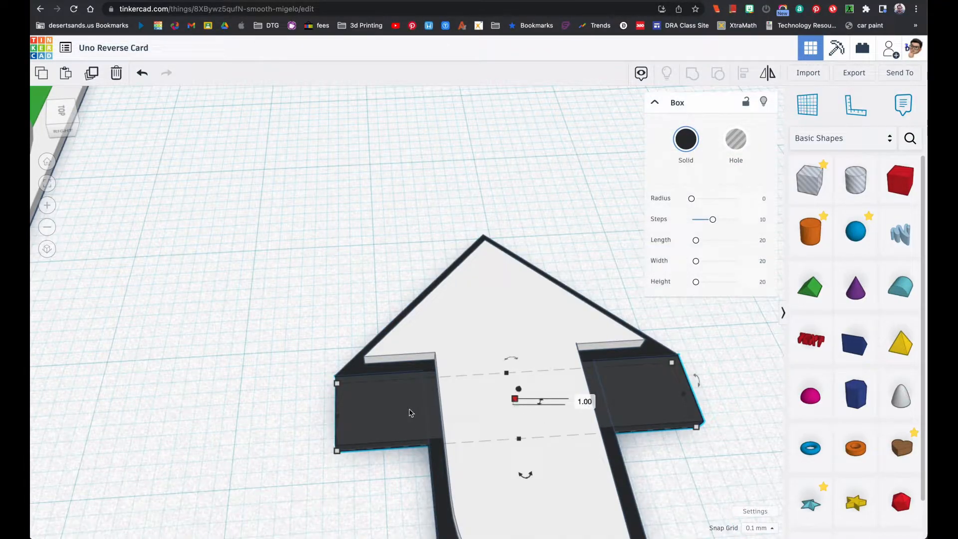
# Select only the black arrow and the box and group them into one black shape
pyautogui.moveTo(324, 376); pyautogui.dragTo(370, 422, button='right')
pyautogui.moveTo(51, 191); pyautogui.dragTo(178, 297, button='right')
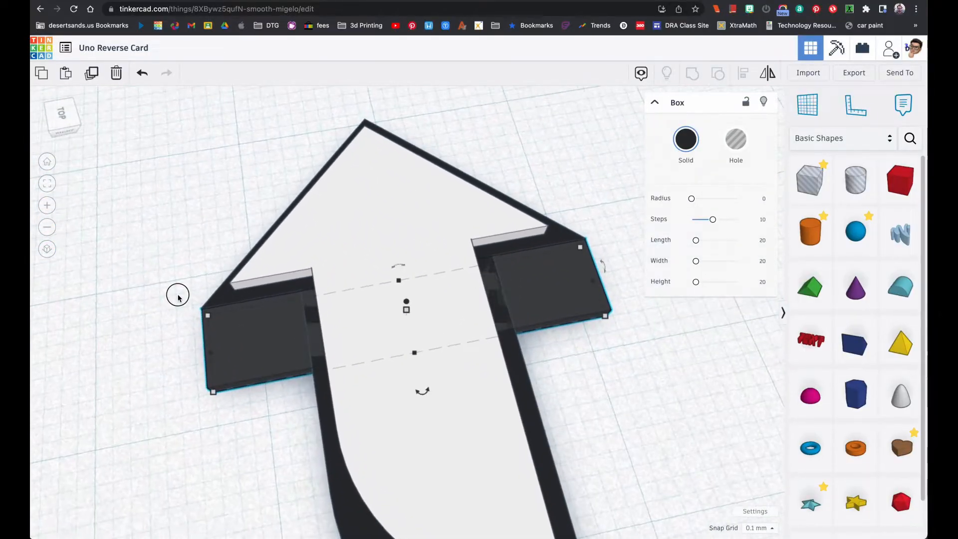
pyautogui.moveTo(172, 275); pyautogui.dragTo(218, 354)
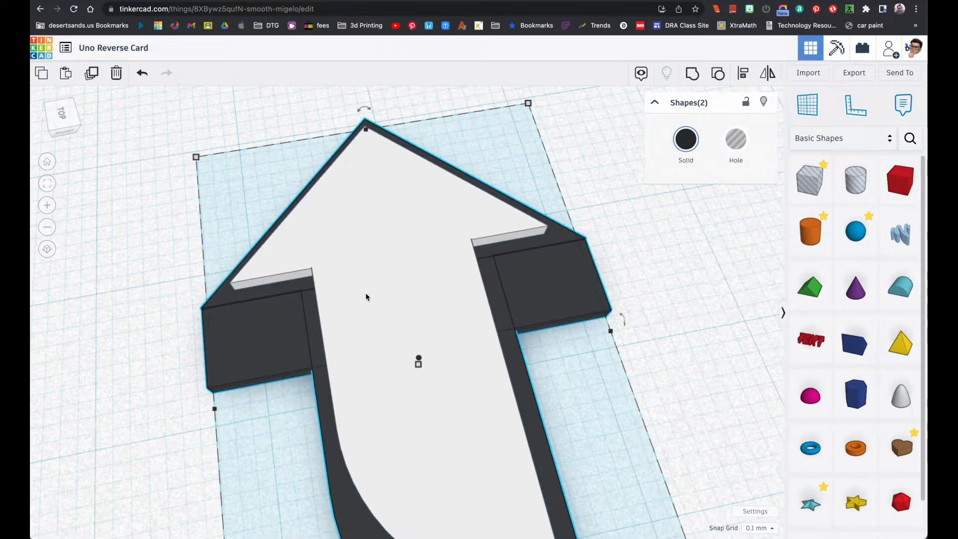
pyautogui.click(693, 75)
pyautogui.moveTo(548, 274); pyautogui.dragTo(526, 258, button='right')
pyautogui.scroll(-5, 526, 258)
pyautogui.moveTo(570, 283); pyautogui.dragTo(550, 337, button='right')
pyautogui.click(609, 315)
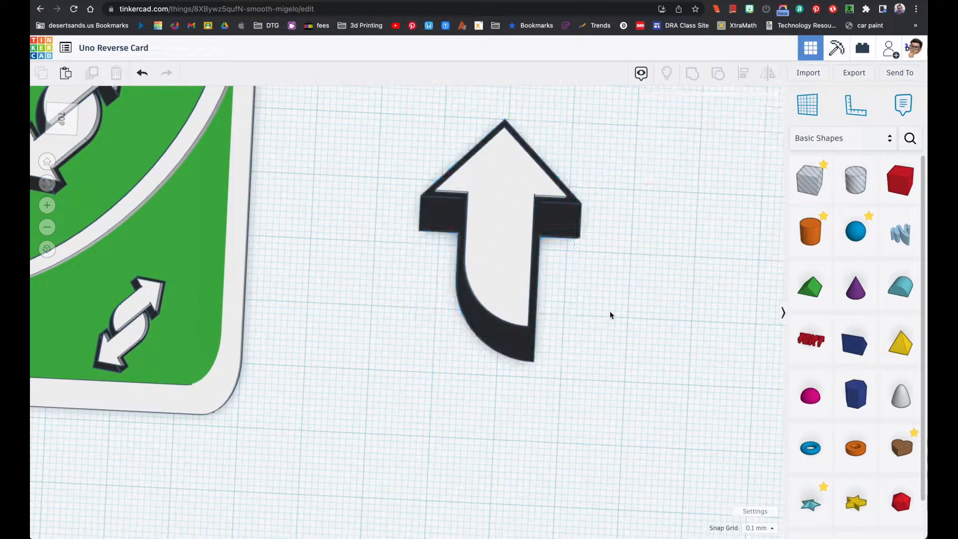
# Duplicate the white arrow together with its black outline and rotate the copy by -180°
pyautogui.moveTo(420, 171); pyautogui.dragTo(542, 301)
pyautogui.click(400, 157)
pyautogui.moveTo(410, 145); pyautogui.dragTo(583, 350)
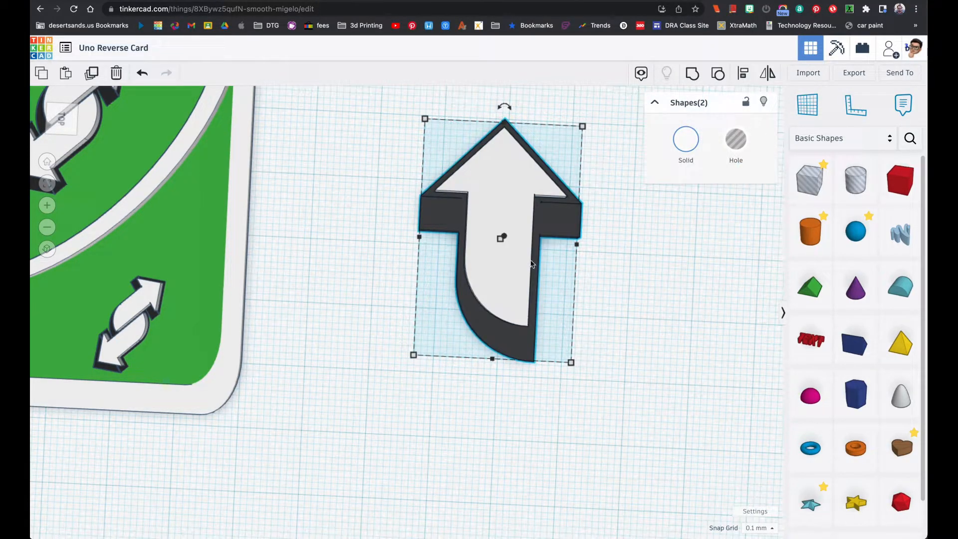
pyautogui.click(92, 73)
pyautogui.moveTo(505, 107); pyautogui.dragTo(495, 347)
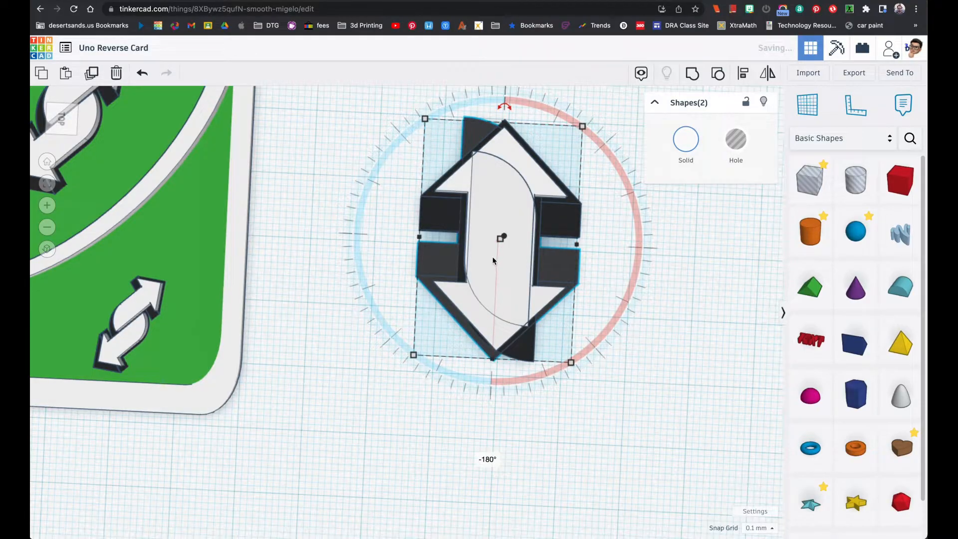
# Move the rotated copy beside the first arrow so their straight edges meet, and compare the pair with the reference image
pyautogui.moveTo(459, 308); pyautogui.dragTo(536, 422)
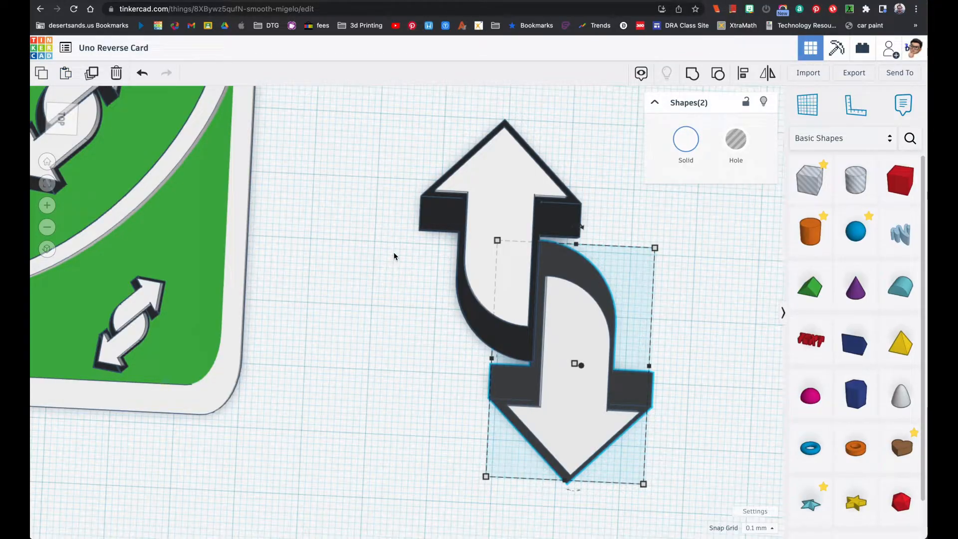
pyautogui.press('super+Tab')
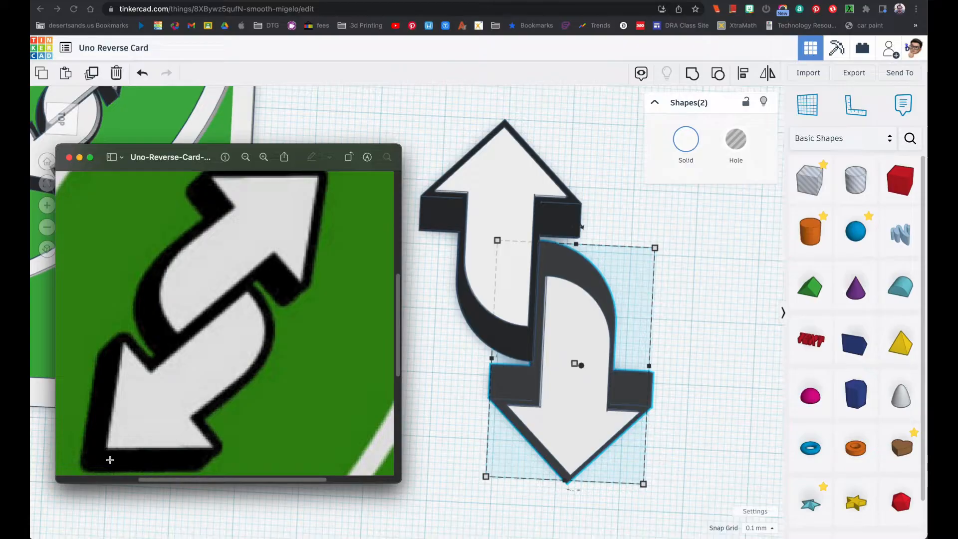
pyautogui.click(436, 408)
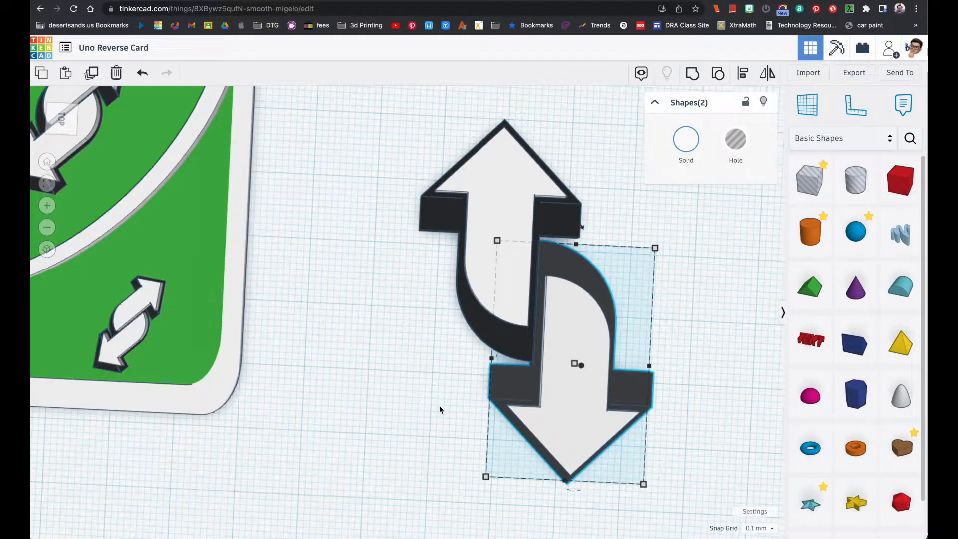
# Nudge the rotated copy's white arrow toward its curved tail, leaving a thin black border there and a thicker one at the tip
pyautogui.click(666, 433)
pyautogui.click(595, 438)
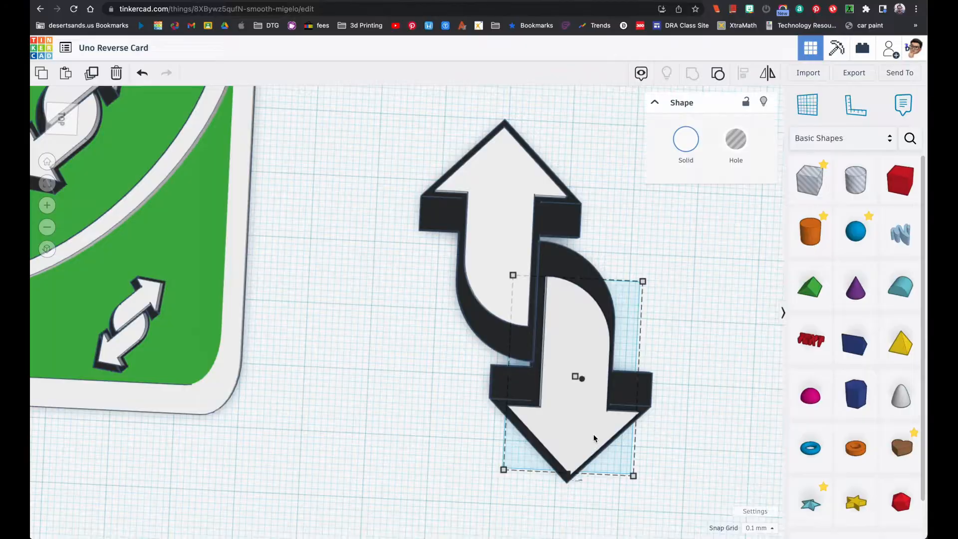
pyautogui.press('Up')
pyautogui.press('Up')
pyautogui.press('Up')
pyautogui.press('Up')
pyautogui.press('Up')
pyautogui.press('Up')
pyautogui.press('Up')
pyautogui.press('Up')
pyautogui.press('Up')
pyautogui.press('Up')
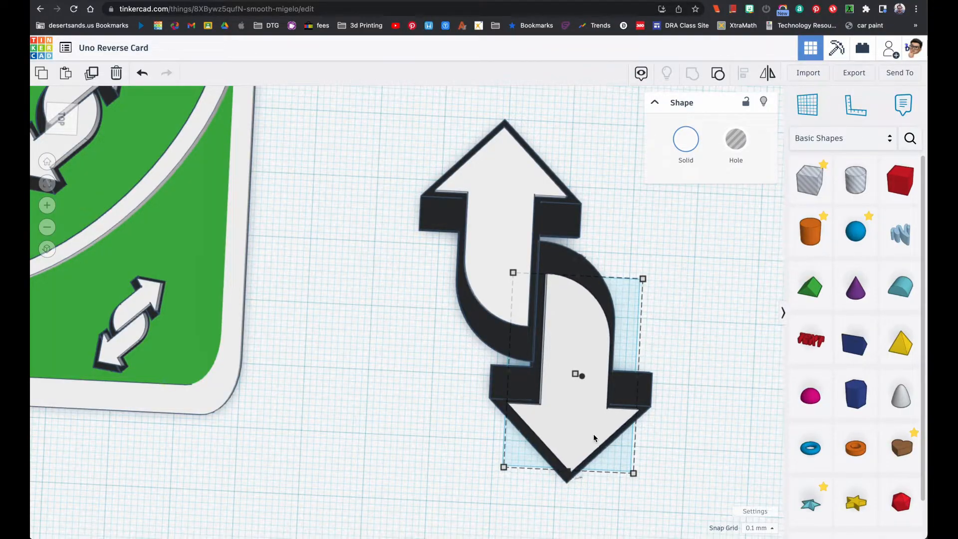
pyautogui.press('Up')
pyautogui.press('Up')
pyautogui.press('Up')
pyautogui.press('Up')
pyautogui.press('Up')
pyautogui.press('Up')
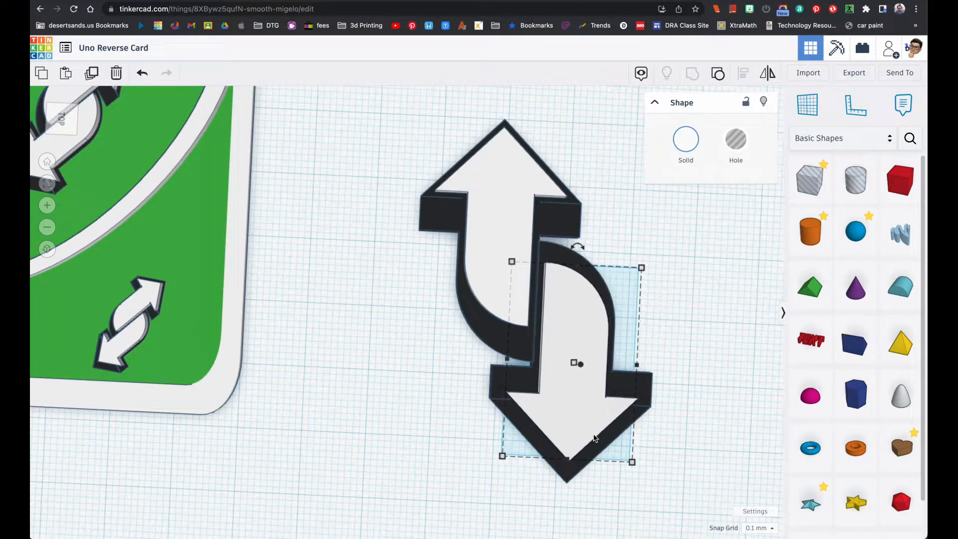
pyautogui.press('Up')
pyautogui.press('Up')
pyautogui.press('Up')
pyautogui.press('Up')
pyautogui.press('Up')
pyautogui.press('Up')
pyautogui.press('Up')
pyautogui.press('Up')
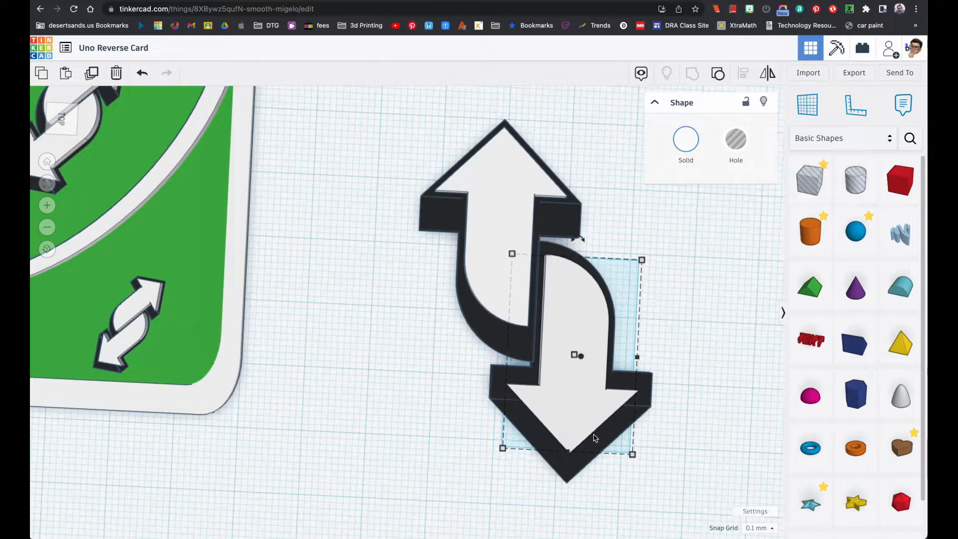
# Fine-tune the rotated copy's white arrow position on its black outline, then compare the pair with the reference image and close that image
pyautogui.press('Up')
pyautogui.press('Up')
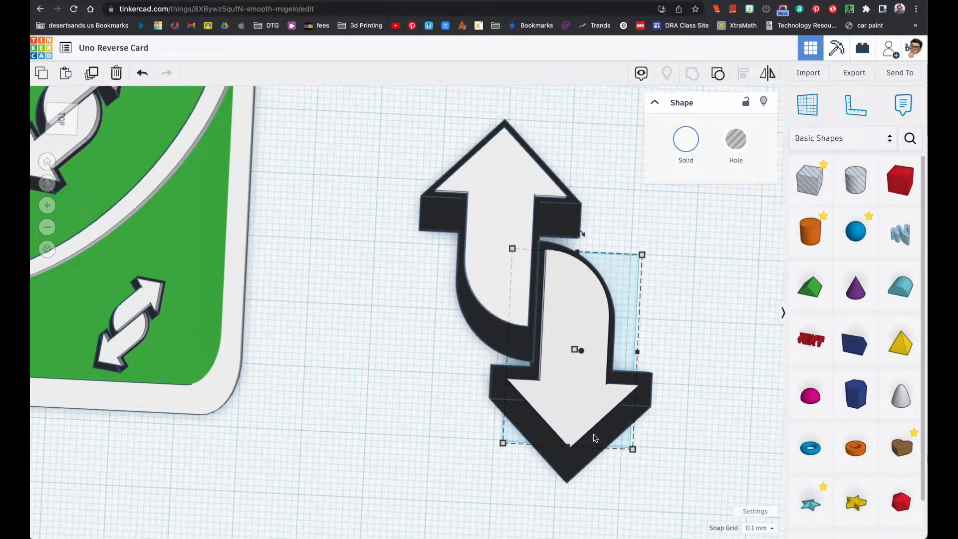
pyautogui.press('Down')
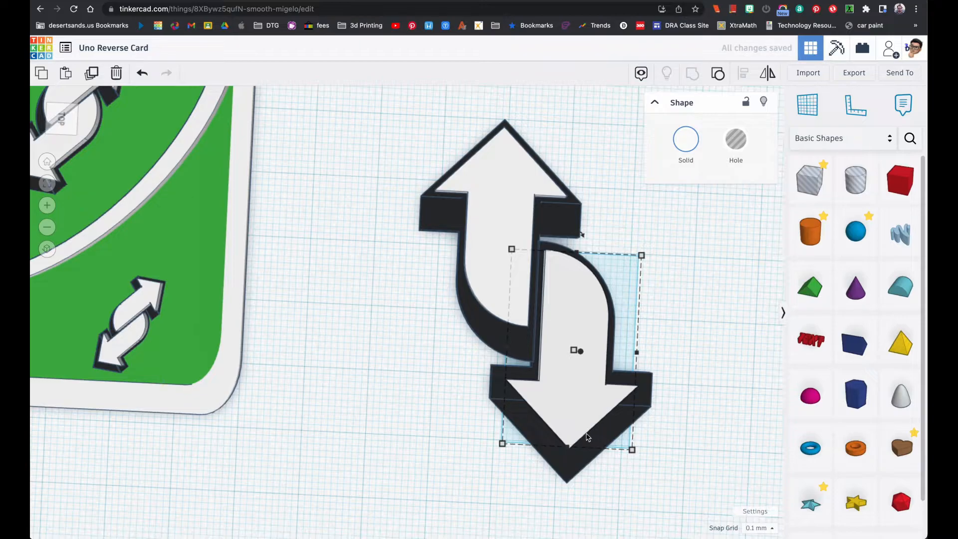
pyautogui.click(453, 398)
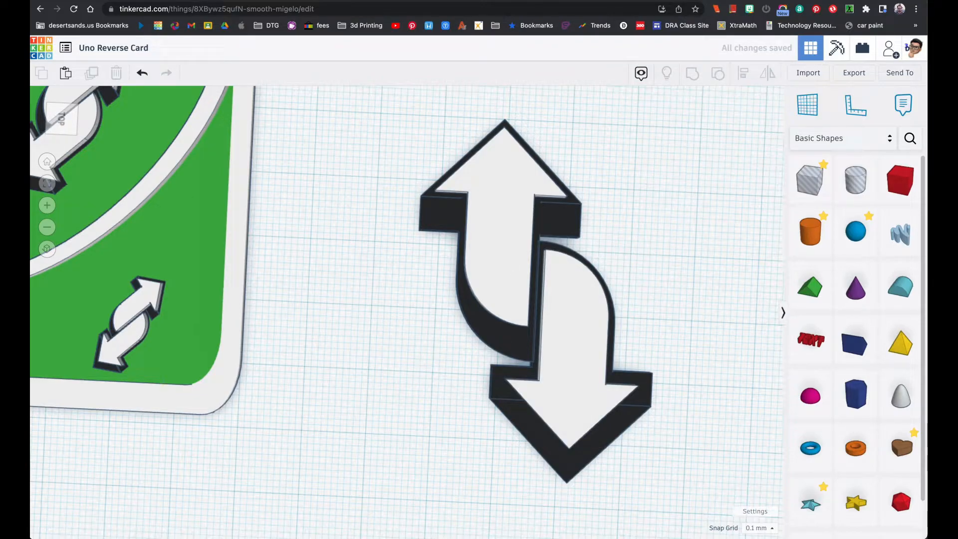
pyautogui.press('super+Tab')
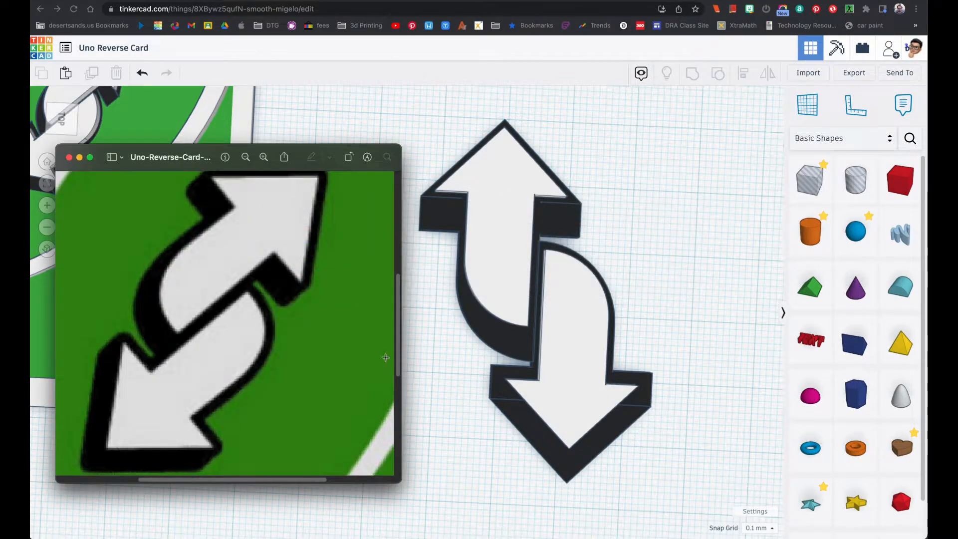
pyautogui.click(70, 159)
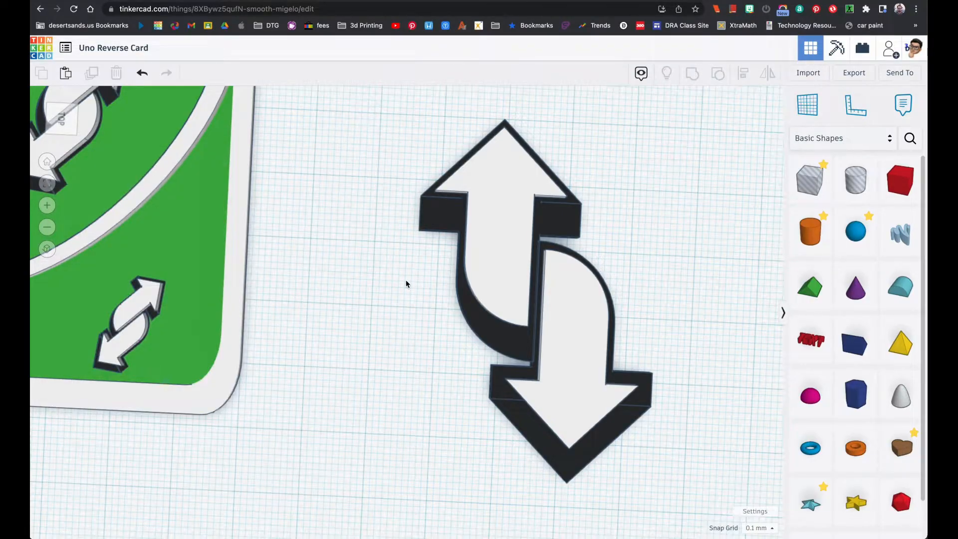
# Group both white arrows and their black outlines into one shape and turn on Multicolor to keep their own colours
pyautogui.scroll(-5, 406, 280)
pyautogui.scroll(-3, 405, 281)
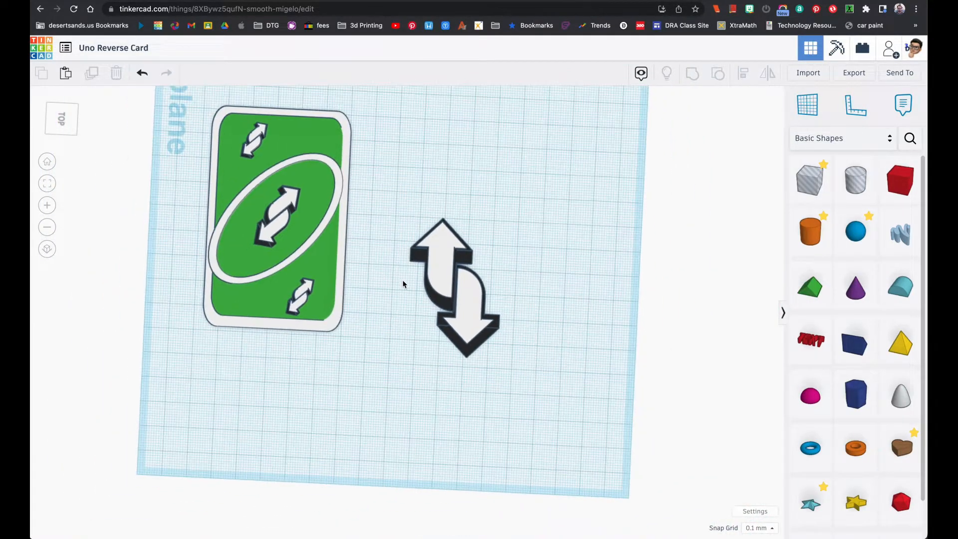
pyautogui.click(332, 324)
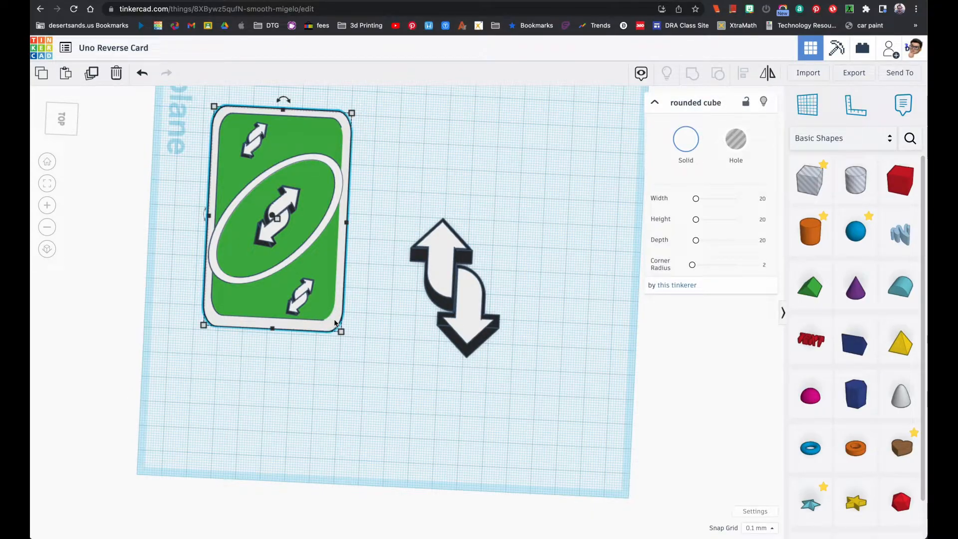
pyautogui.moveTo(413, 230); pyautogui.dragTo(520, 365)
pyautogui.click(531, 349)
pyautogui.moveTo(414, 231); pyautogui.dragTo(514, 353)
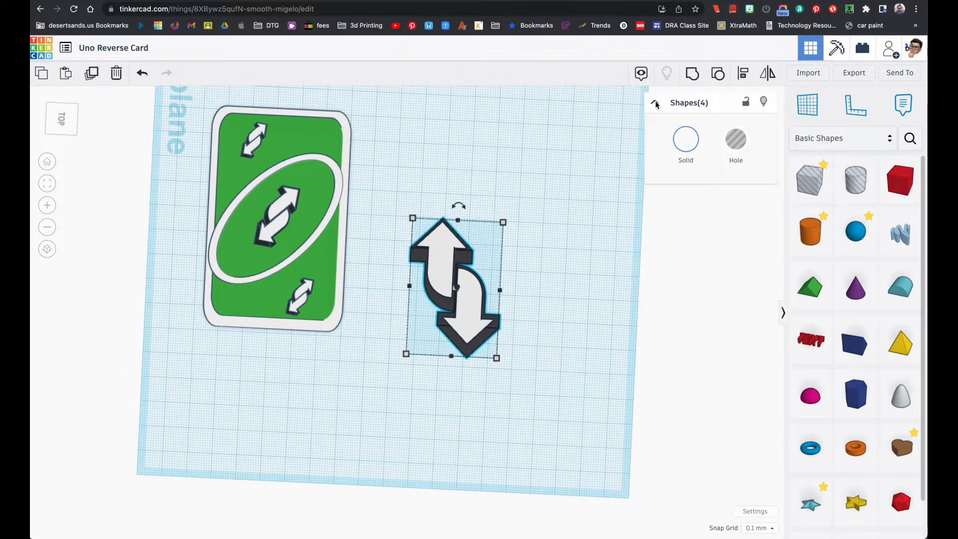
pyautogui.click(694, 75)
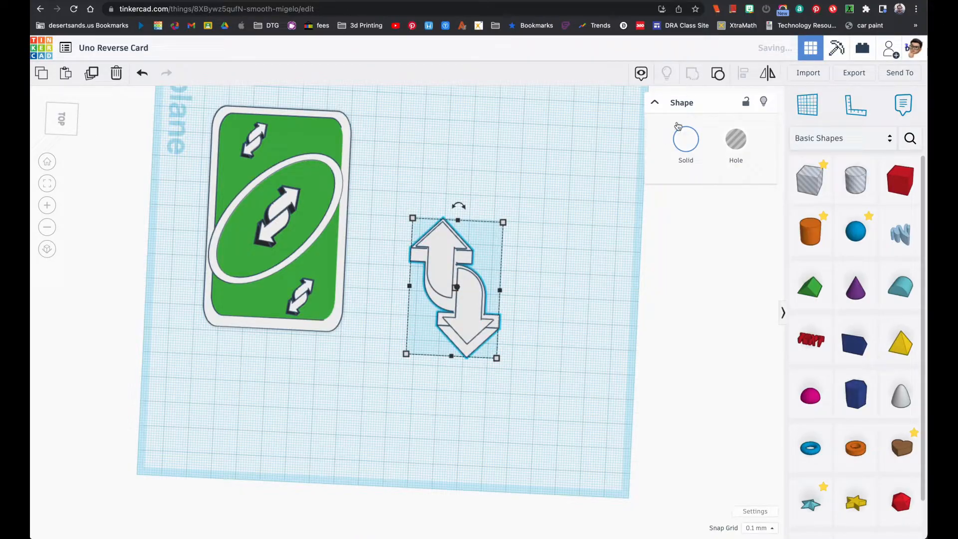
pyautogui.click(686, 148)
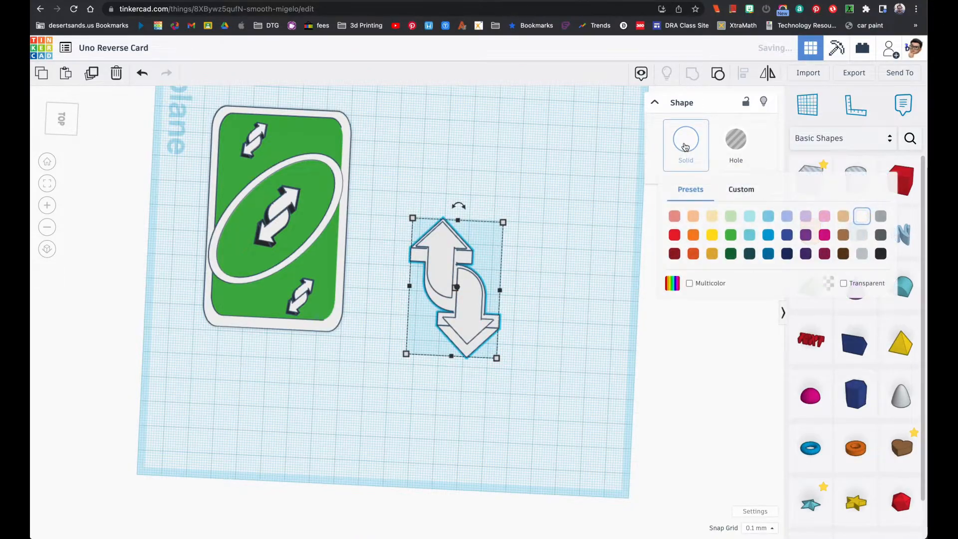
pyautogui.click(689, 283)
pyautogui.click(582, 294)
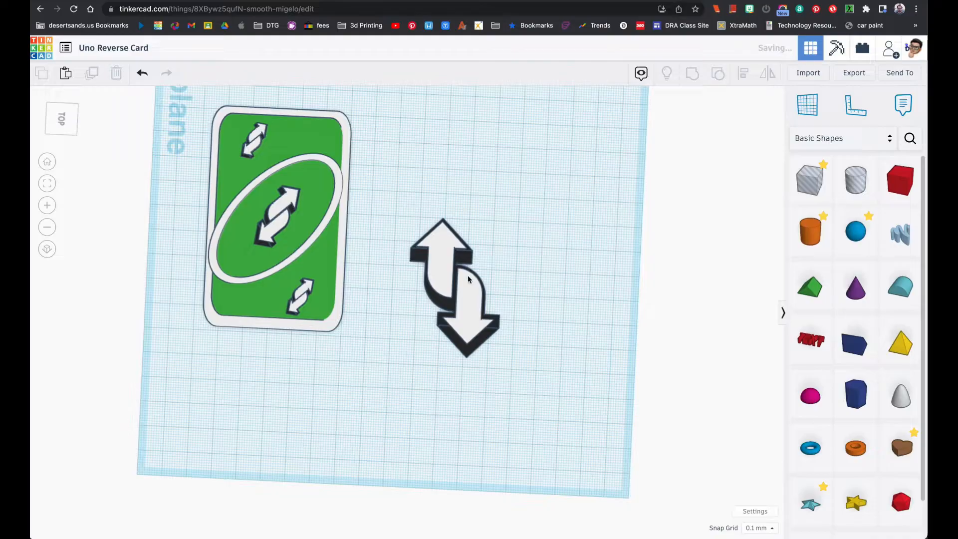
# Rotate the grouped double arrow by -45° and move it to the far corner of the workplane, freeing the space beside the finished card
pyautogui.moveTo(400, 224); pyautogui.dragTo(505, 348)
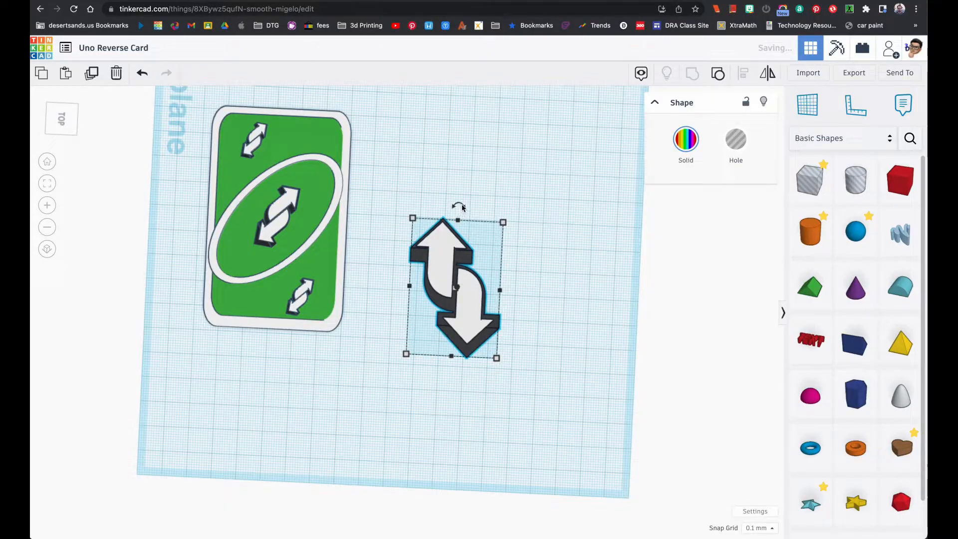
pyautogui.moveTo(465, 208); pyautogui.dragTo(500, 250)
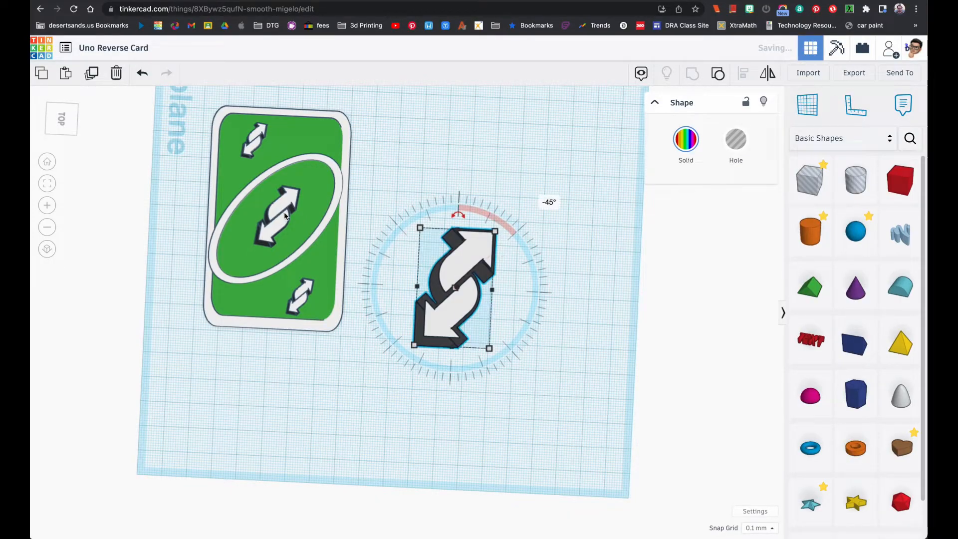
pyautogui.click(406, 278)
pyautogui.moveTo(390, 227); pyautogui.dragTo(557, 207)
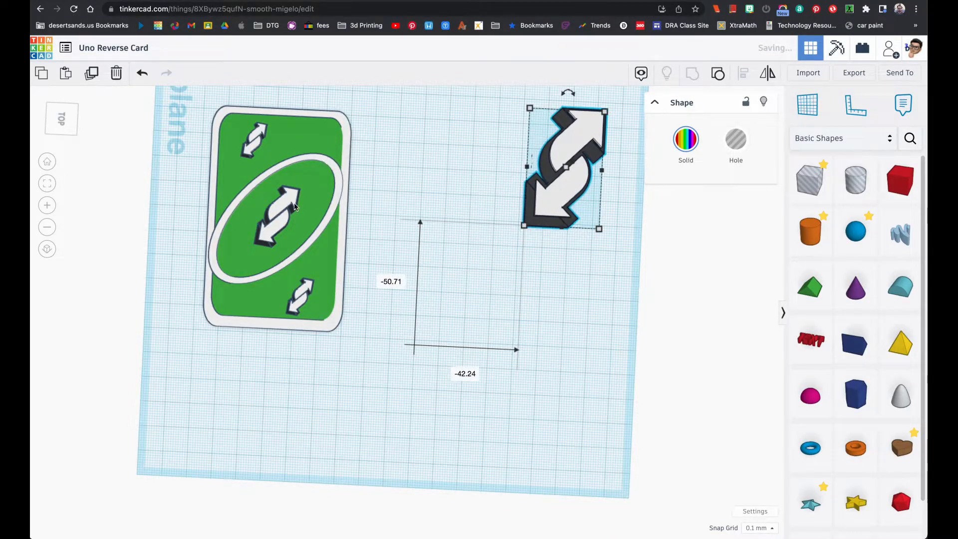
pyautogui.click(393, 250)
pyautogui.moveTo(901, 180); pyautogui.dragTo(536, 360)
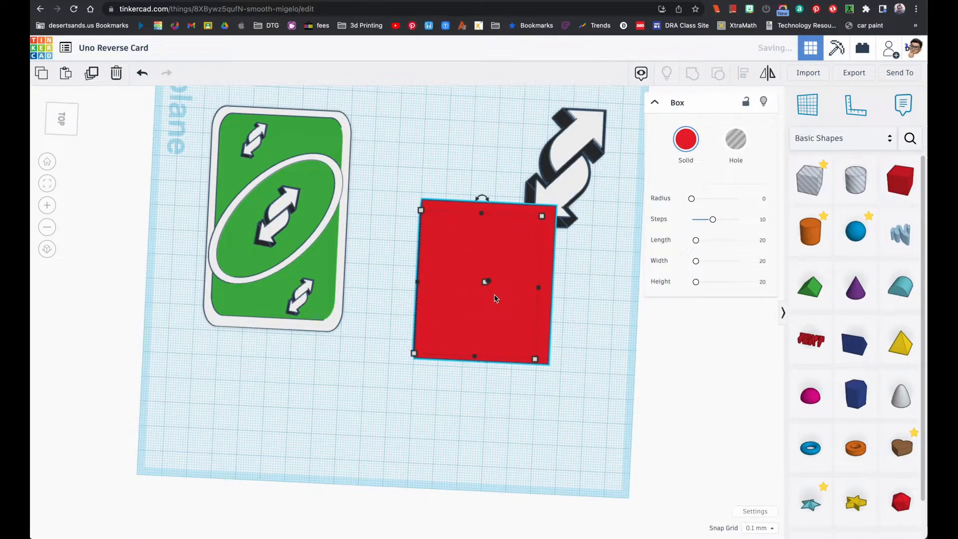
pyautogui.press('Delete')
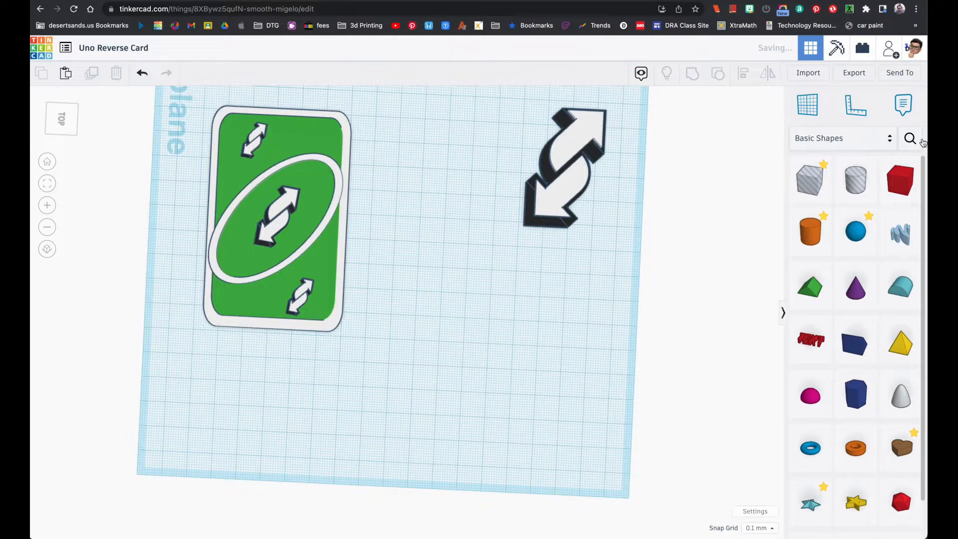
pyautogui.moveTo(900, 180); pyautogui.dragTo(496, 342)
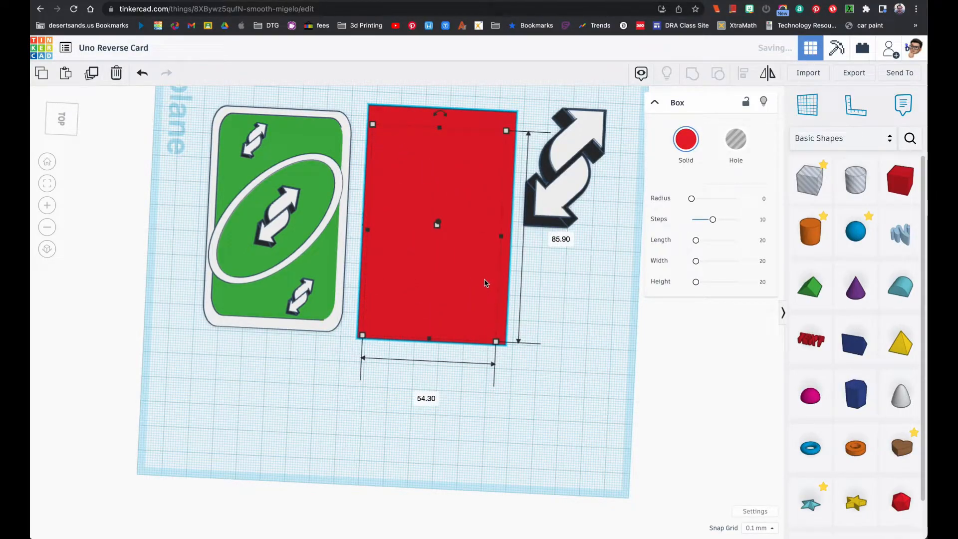
pyautogui.press('Delete')
# Search the community shapes for "rounded" and place the red rounded cube on the workplane between the card and the double arrow
pyautogui.click(915, 138)
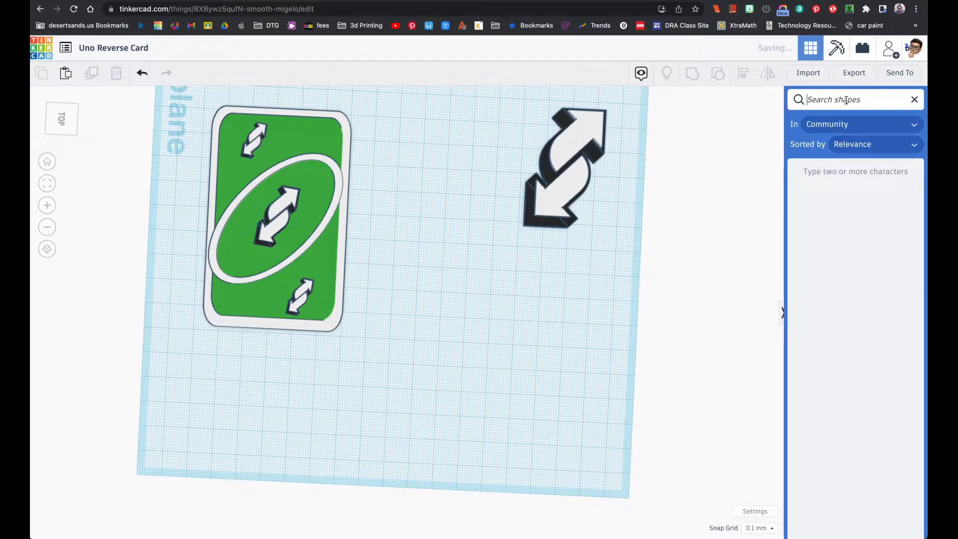
pyautogui.write('rounded')
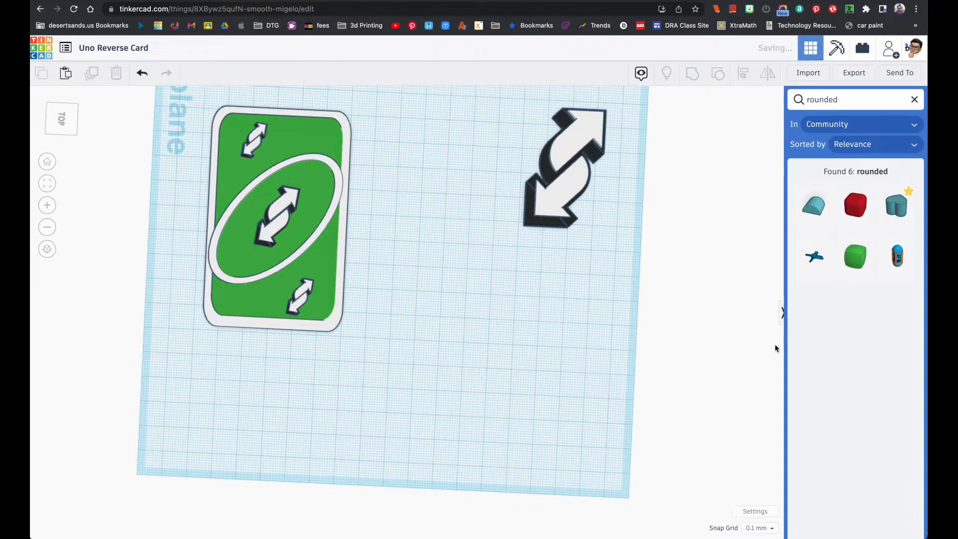
pyautogui.moveTo(856, 206); pyautogui.dragTo(431, 223)
# Set the rounded cube's height to 1 mm and change its colour to white
pyautogui.moveTo(431, 224); pyautogui.dragTo(432, 178, button='right')
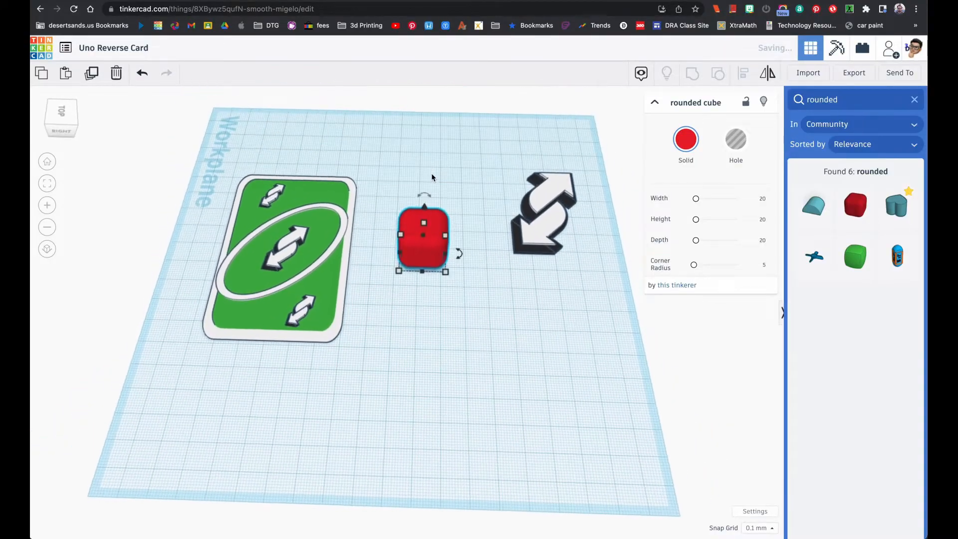
pyautogui.click(477, 240)
pyautogui.write('1')
pyautogui.press('Return')
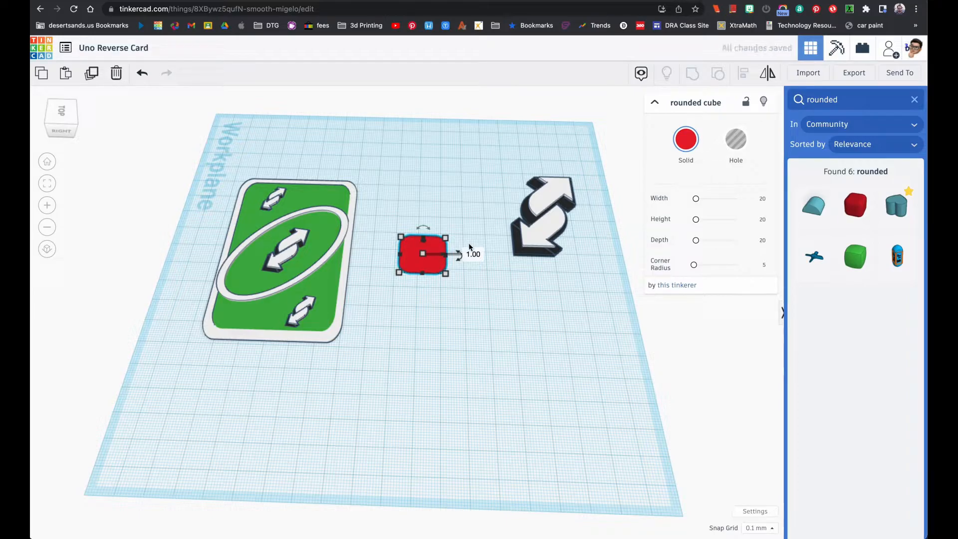
pyautogui.click(685, 139)
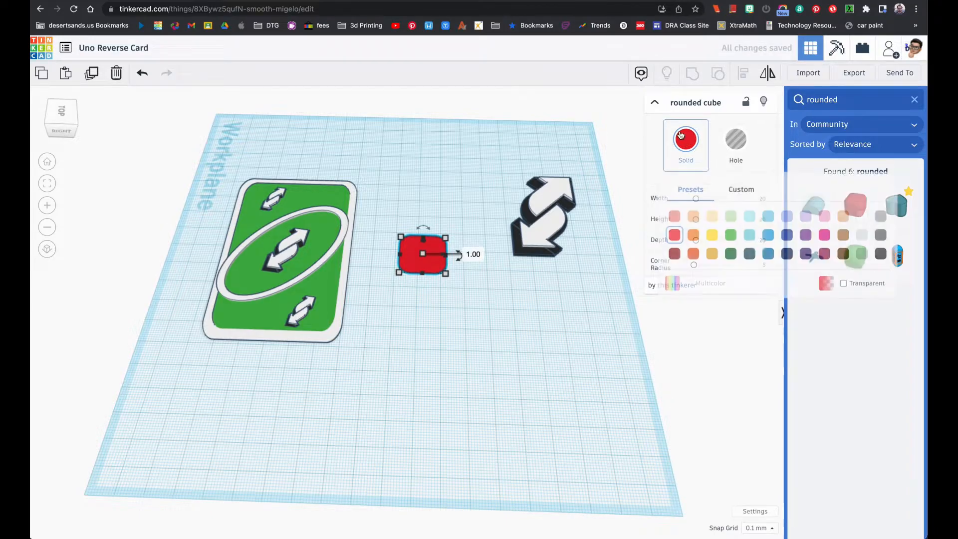
pyautogui.click(860, 214)
# Size the white rounded shape to 89 mm long by 56 mm wide and move it right beside the finished card
pyautogui.moveTo(467, 280); pyautogui.dragTo(424, 283, button='right')
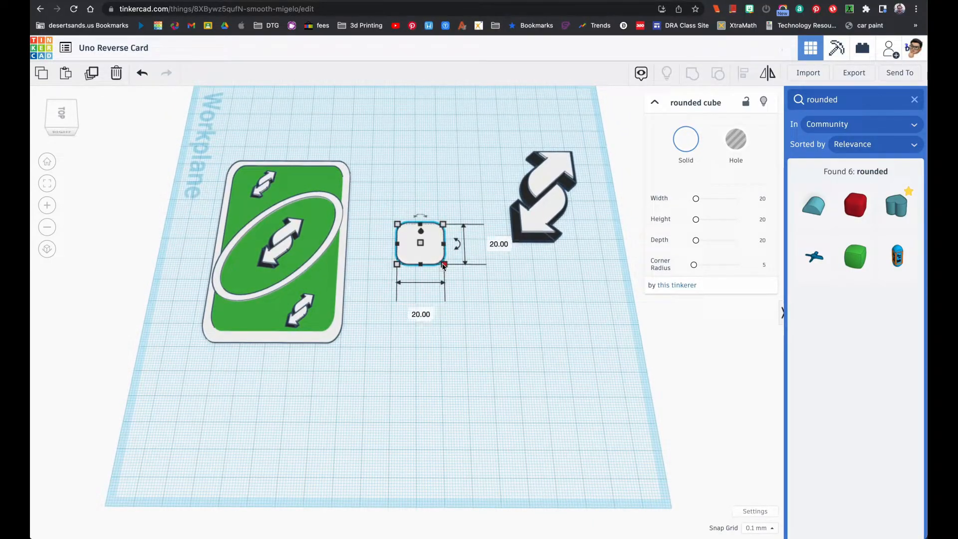
pyautogui.click(500, 244)
pyautogui.write('89')
pyautogui.press('Return')
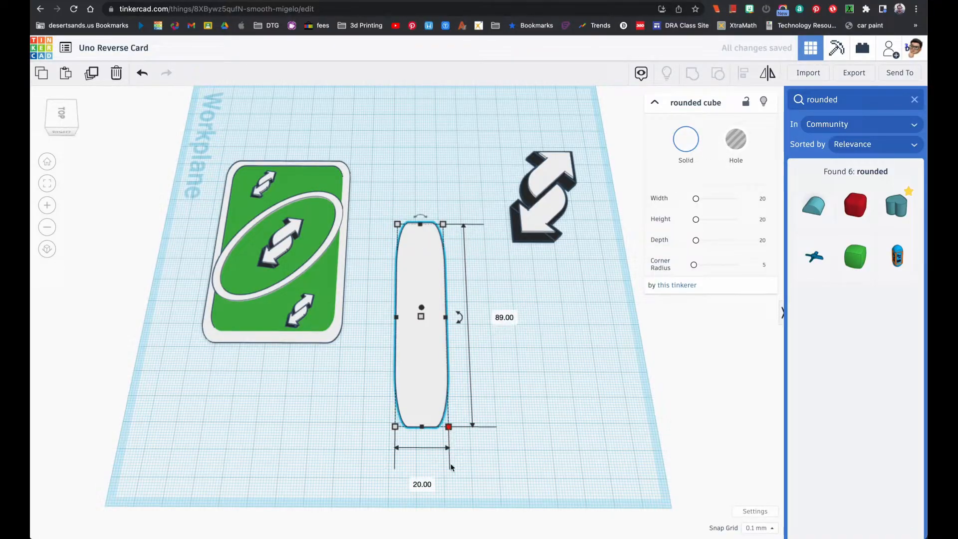
pyautogui.click(424, 484)
pyautogui.write('56')
pyautogui.press('Return')
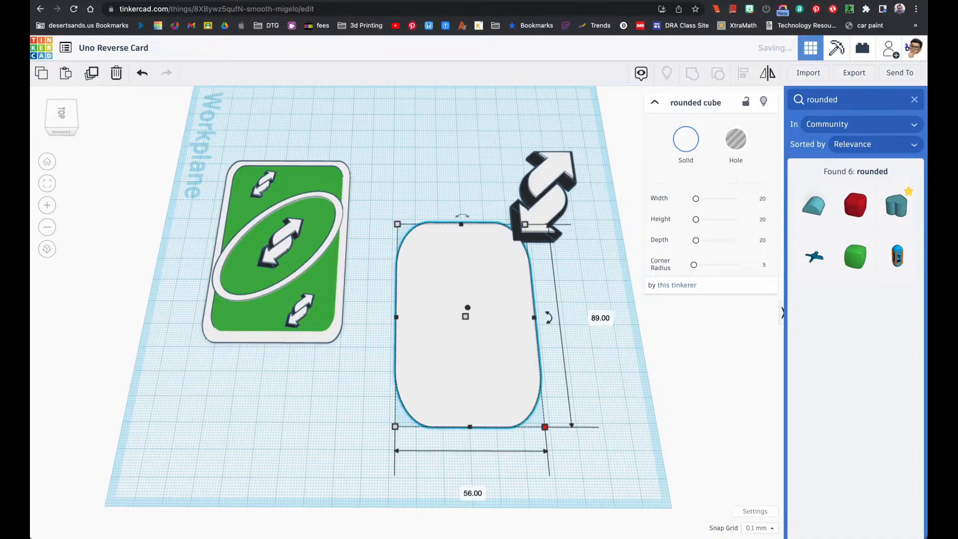
pyautogui.moveTo(435, 421); pyautogui.dragTo(431, 314)
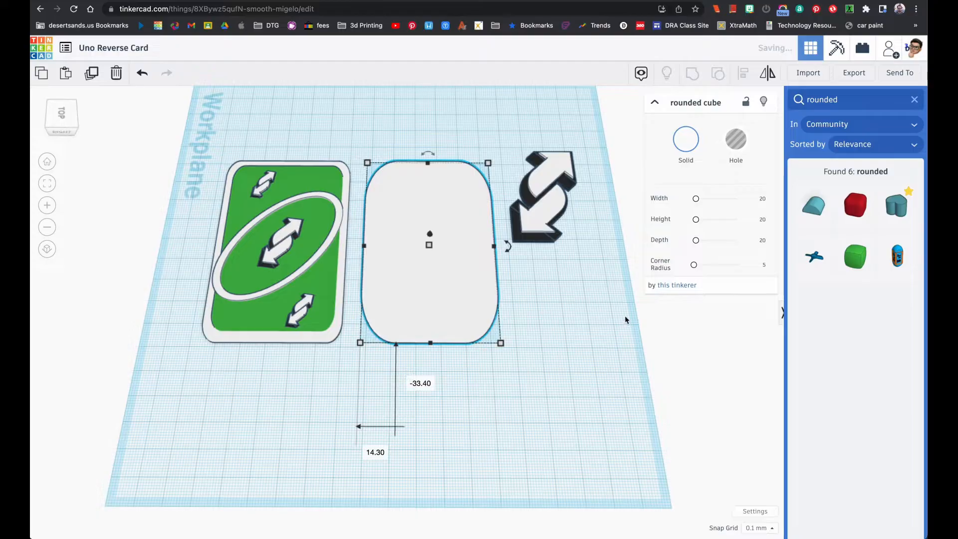
# Turn the white shape into an oval with a corner radius of about 36.78, and make a duplicate off to the side with corner radius 1
pyautogui.click(710, 266)
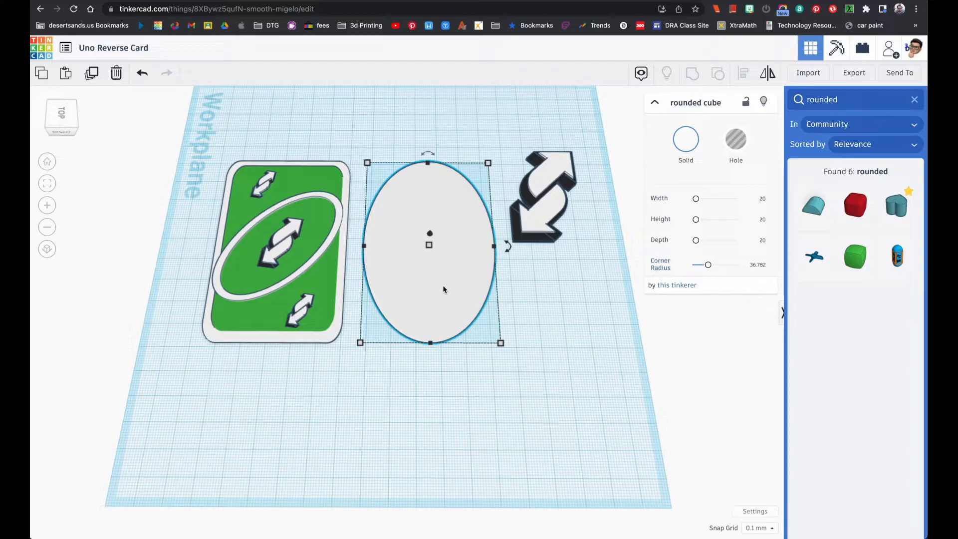
pyautogui.keyDown('alt'); pyautogui.moveTo(448, 276); pyautogui.dragTo(664, 454); pyautogui.keyUp('alt')
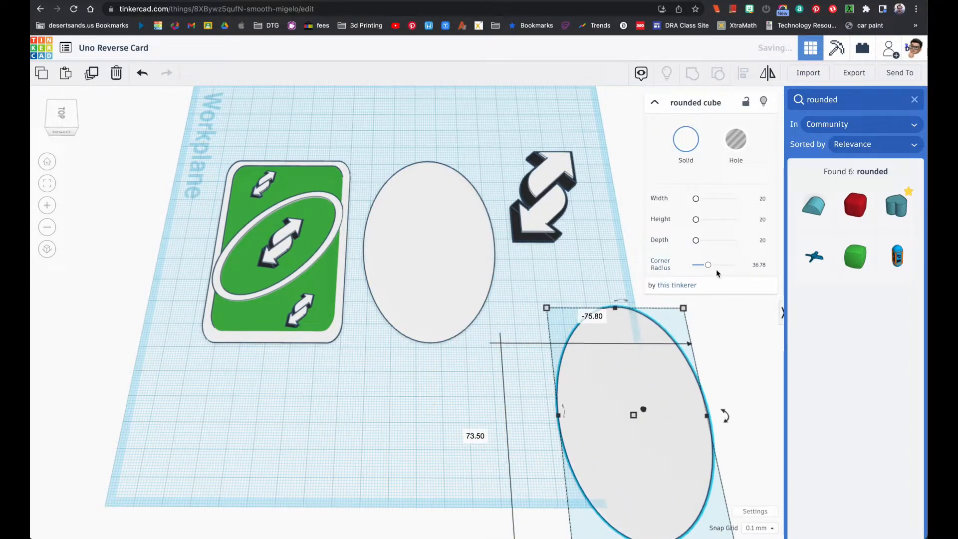
pyautogui.click(759, 265)
pyautogui.write('1')
pyautogui.press('Return')
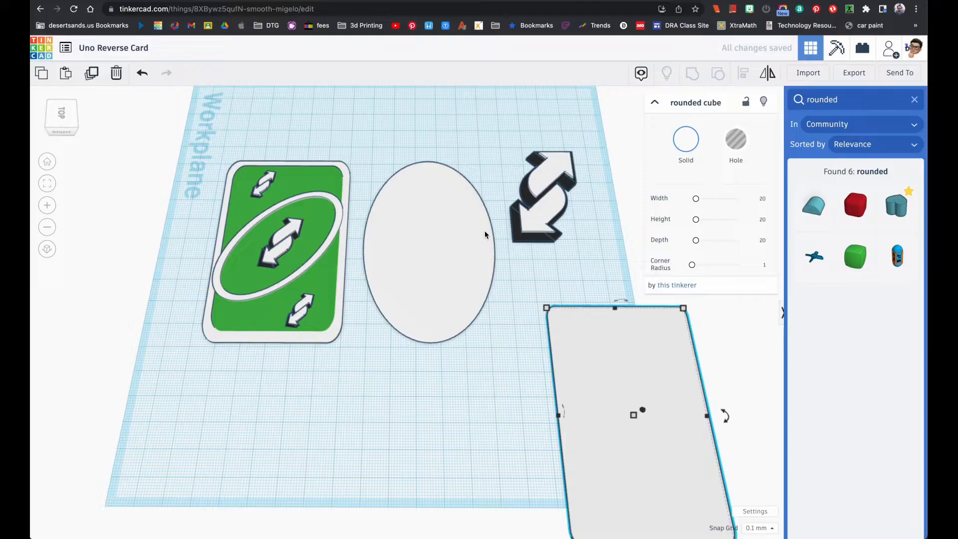
# Swap the two shapes so the corner-radius-1 rectangle lies beside the finished card and the oval lies off to the side
pyautogui.moveTo(644, 359); pyautogui.dragTo(444, 151)
pyautogui.moveTo(449, 310); pyautogui.dragTo(627, 487)
pyautogui.moveTo(439, 186); pyautogui.dragTo(435, 227)
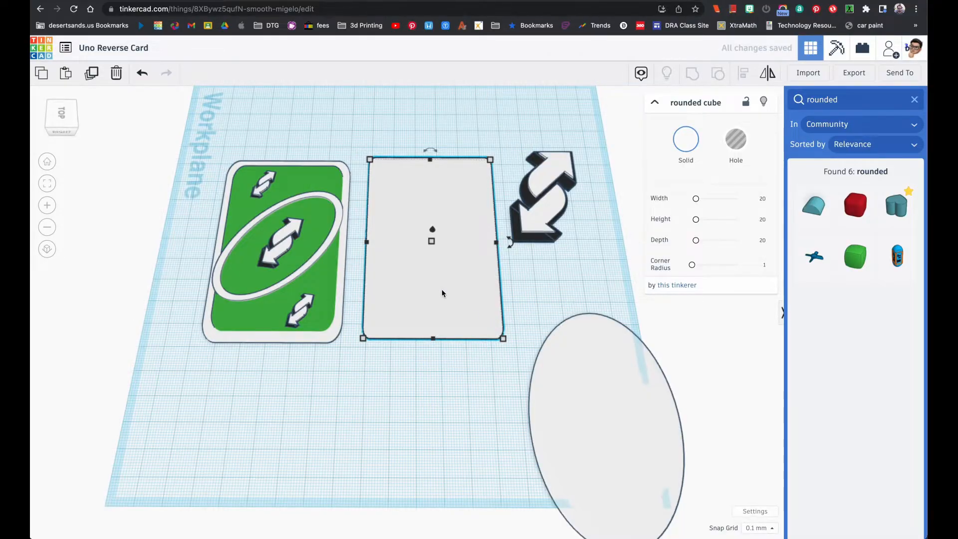
# Make a green duplicate of the white rectangle in place, 50 mm wide and 84 mm long
pyautogui.click(696, 146)
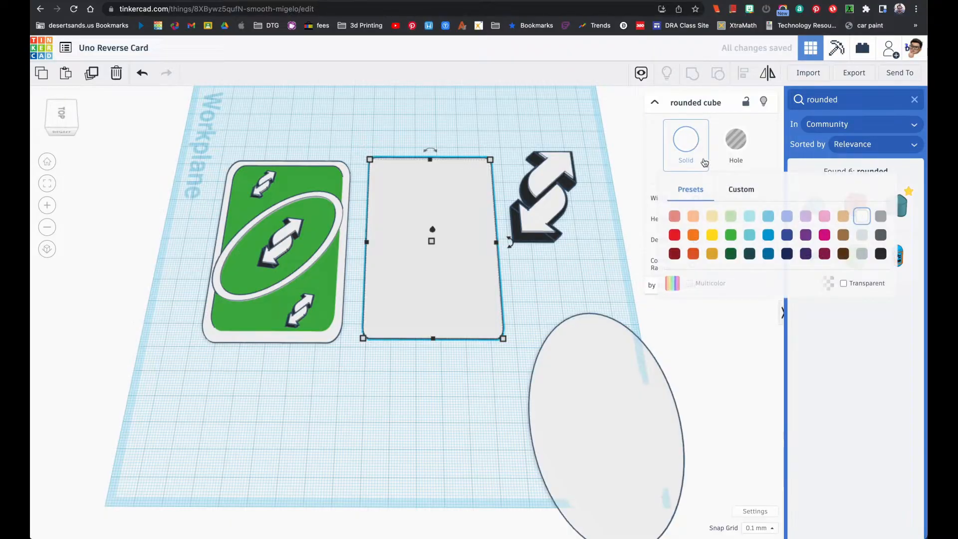
pyautogui.click(731, 234)
pyautogui.moveTo(438, 256); pyautogui.dragTo(439, 245, button='right')
pyautogui.moveTo(465, 322); pyautogui.dragTo(460, 333, button='right')
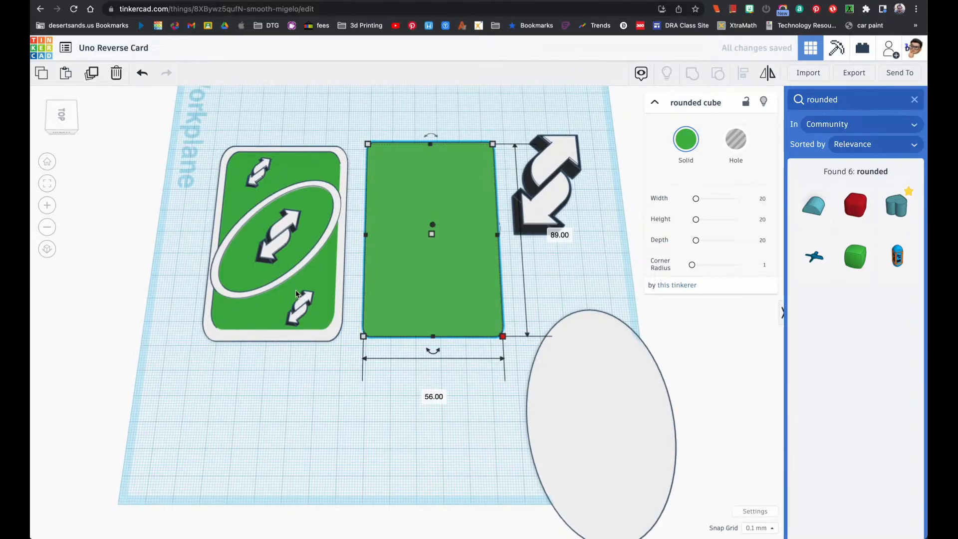
pyautogui.click(435, 397)
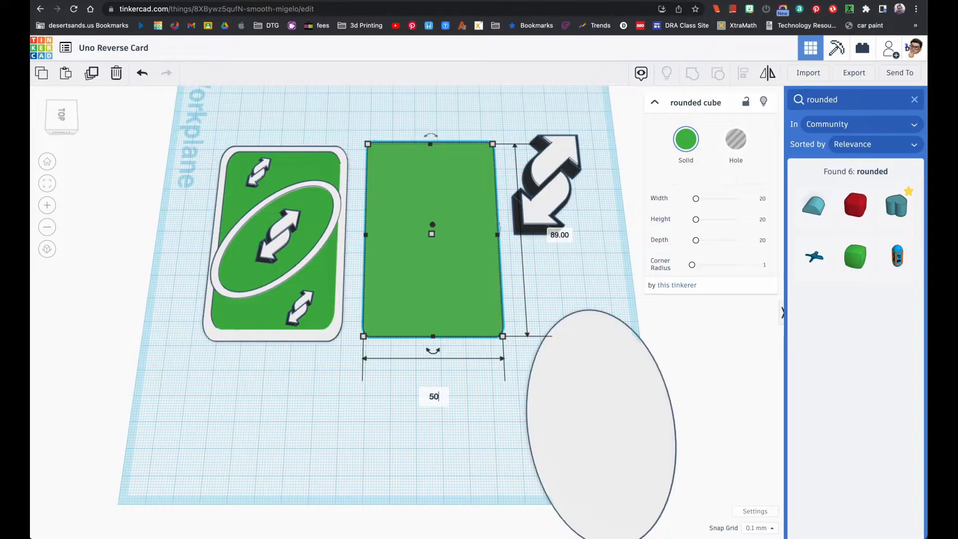
pyautogui.press('Return')
pyautogui.click(553, 234)
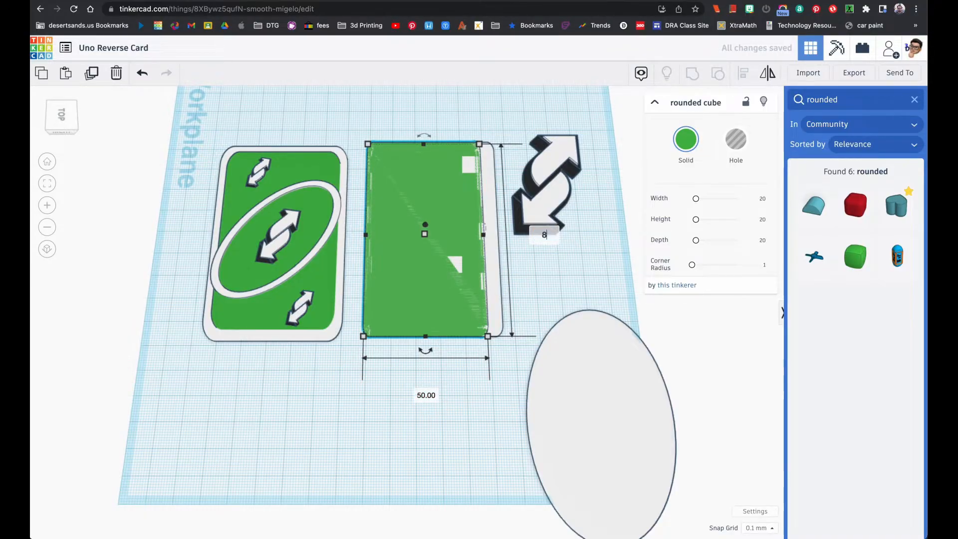
pyautogui.press('Return')
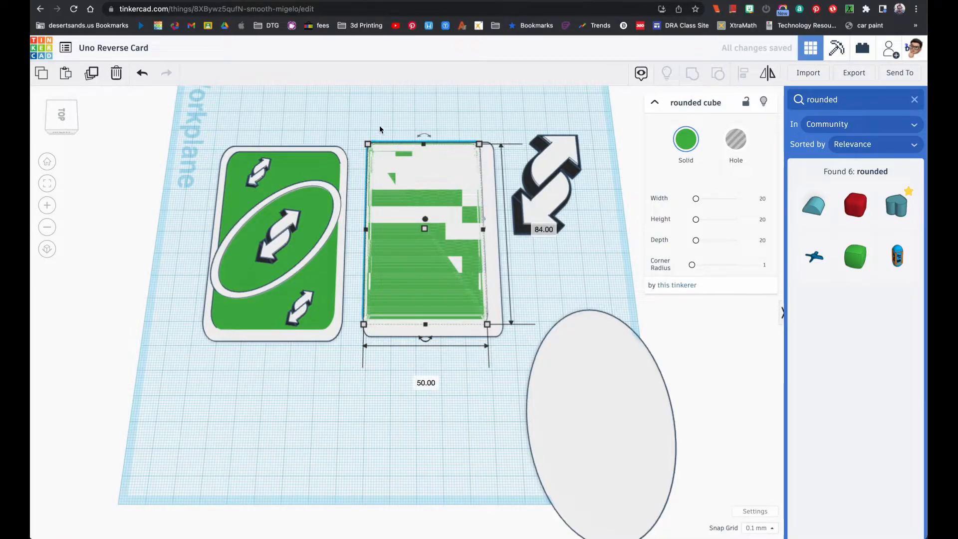
# Centre the green rectangle on the white card base in both length and width
pyautogui.keyDown('shift'); pyautogui.click(426, 188); pyautogui.keyUp('shift')
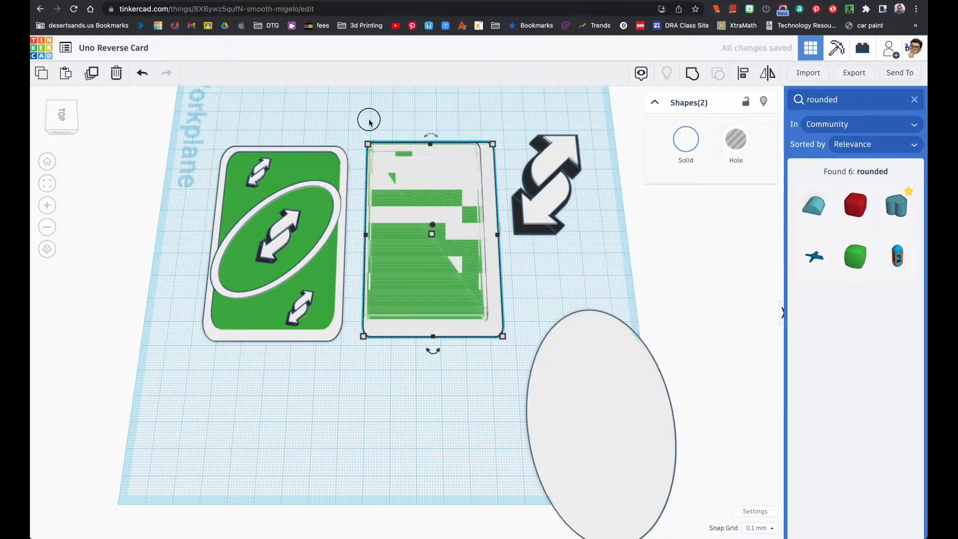
pyautogui.moveTo(369, 120); pyautogui.dragTo(418, 184)
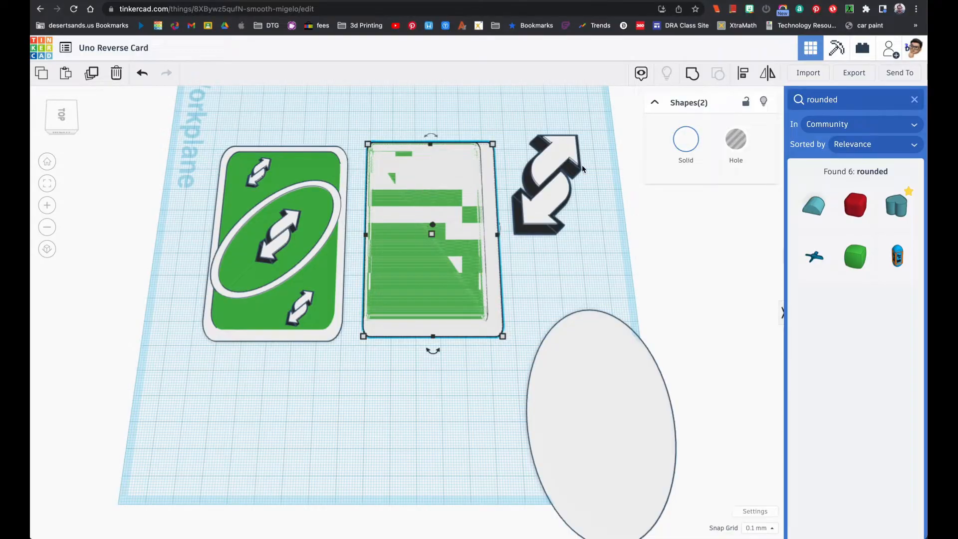
pyautogui.click(743, 74)
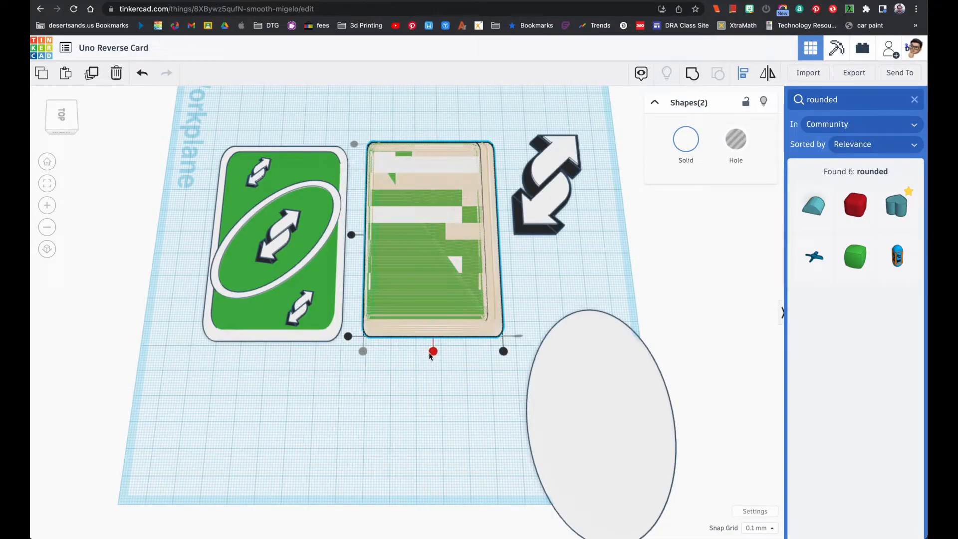
pyautogui.click(433, 352)
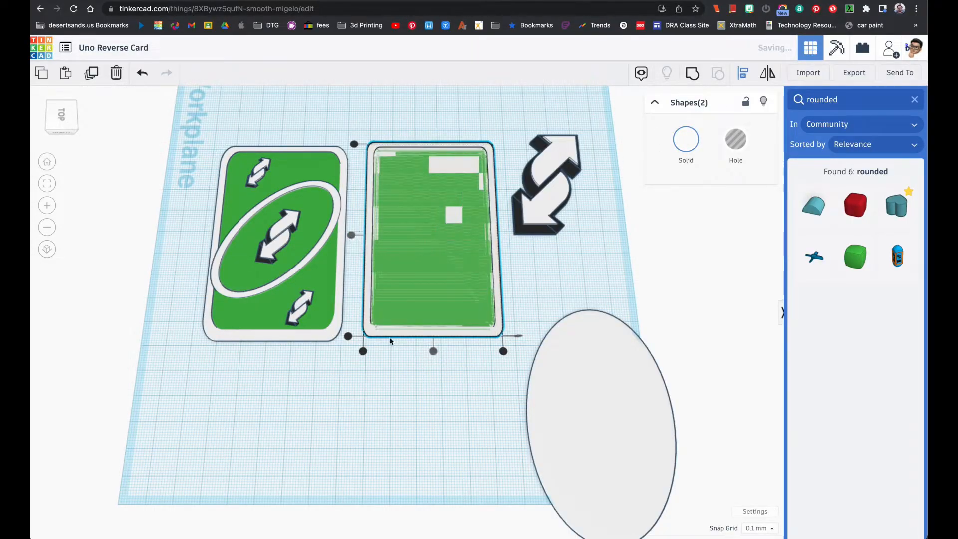
pyautogui.click(389, 388)
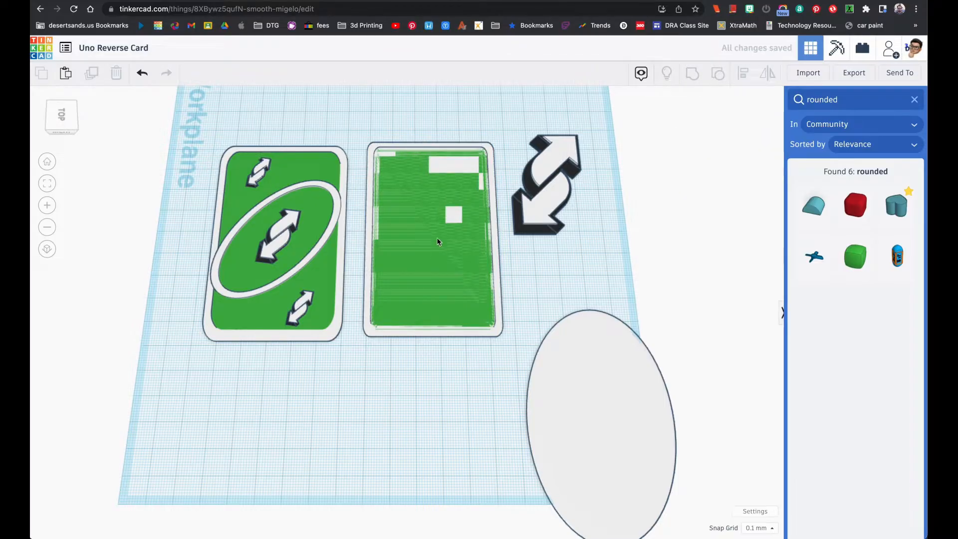
# Set the green panel's height to 1.5 mm so it stands above the white base
pyautogui.moveTo(442, 298); pyautogui.dragTo(448, 274, button='right')
pyautogui.click(448, 276)
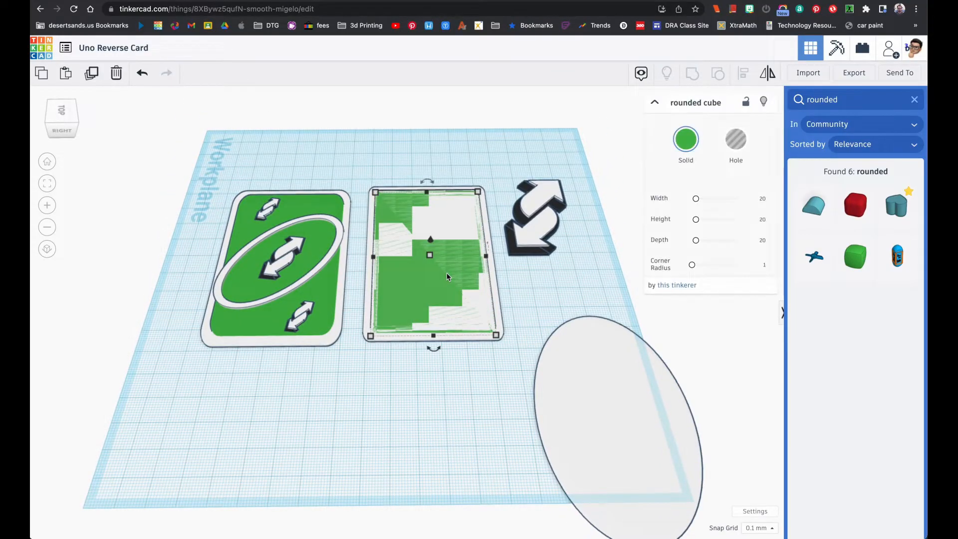
pyautogui.click(481, 256)
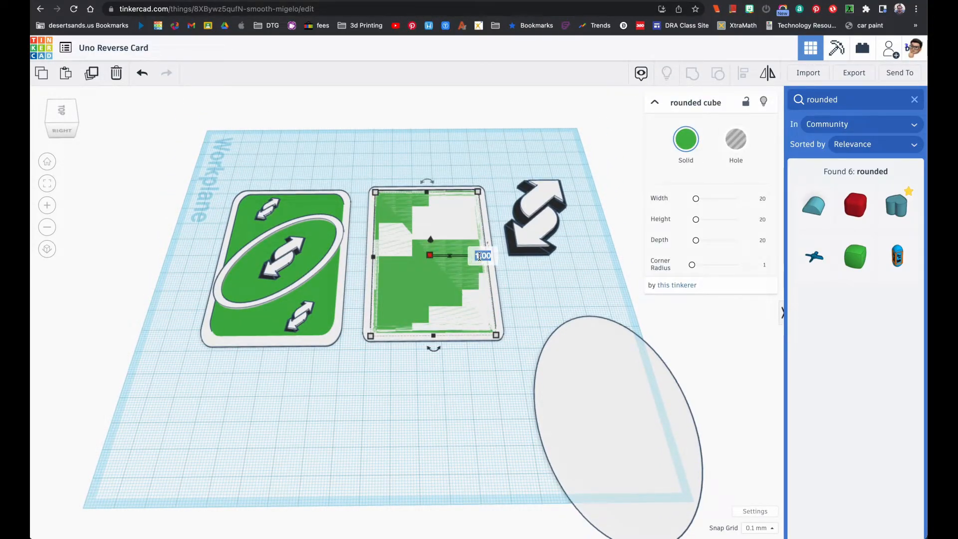
pyautogui.press('Return')
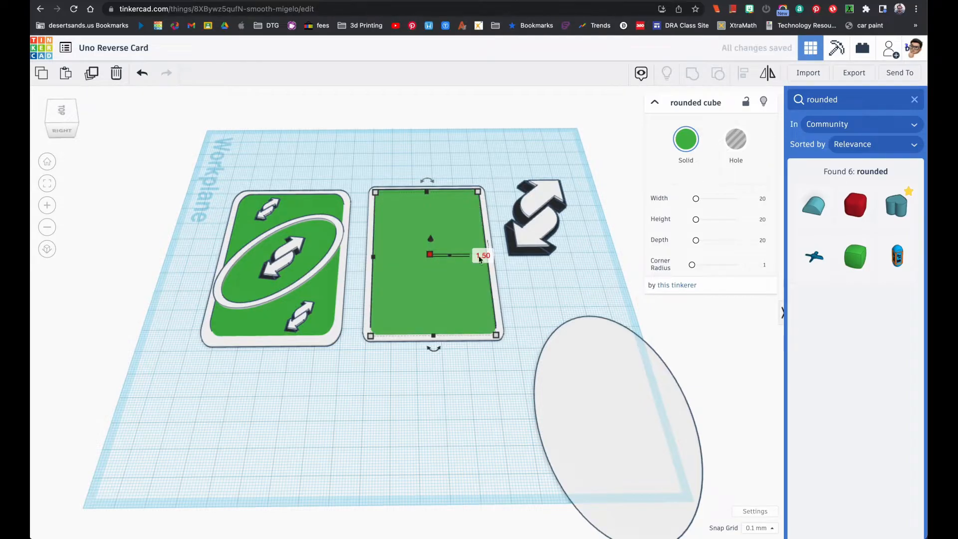
pyautogui.moveTo(446, 281); pyautogui.dragTo(440, 223, button='right')
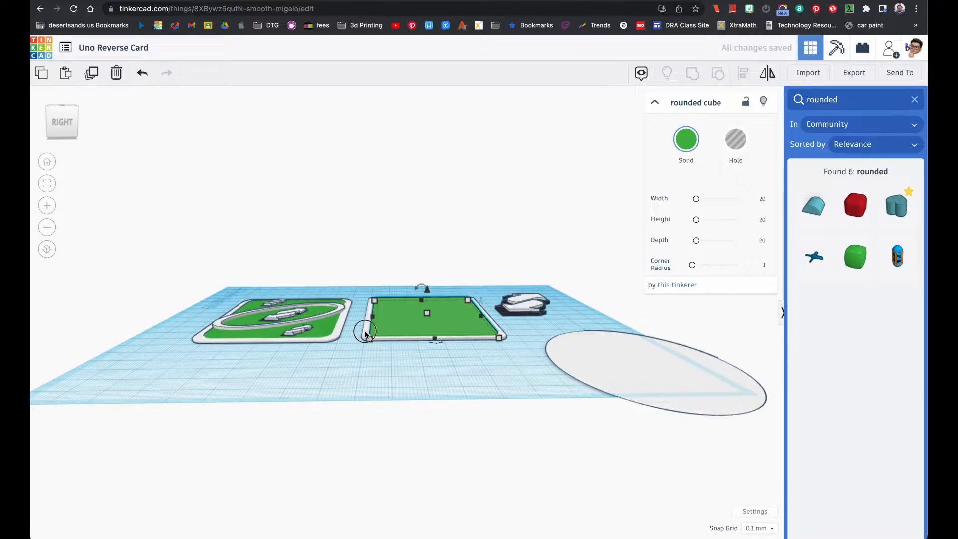
pyautogui.click(47, 183)
pyautogui.moveTo(73, 201); pyautogui.dragTo(272, 259, button='right')
pyautogui.moveTo(337, 309); pyautogui.dragTo(349, 415, button='right')
pyautogui.scroll(-4, 349, 415)
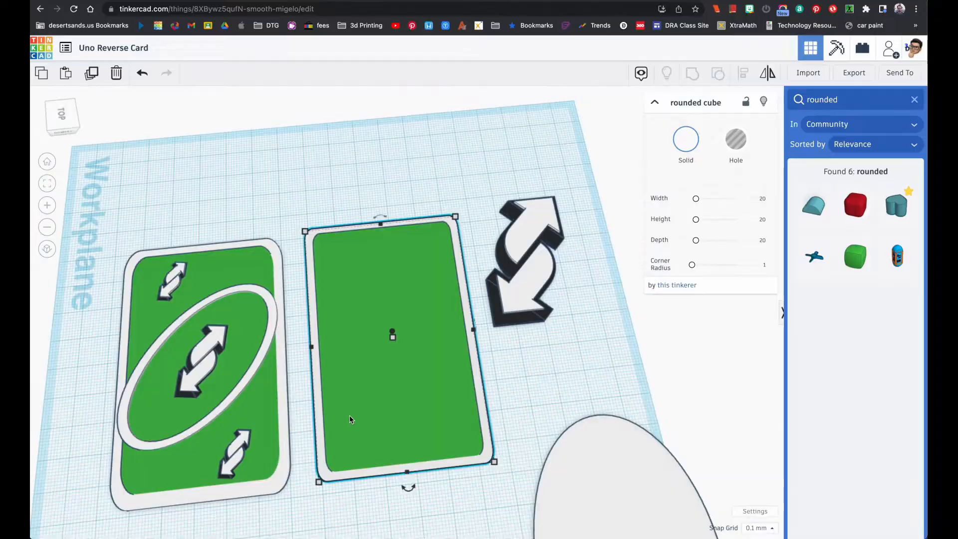
# Scale the double arrow down proportionally to about 28 mm by 18 mm and place it near the middle of the green panel
pyautogui.click(497, 208)
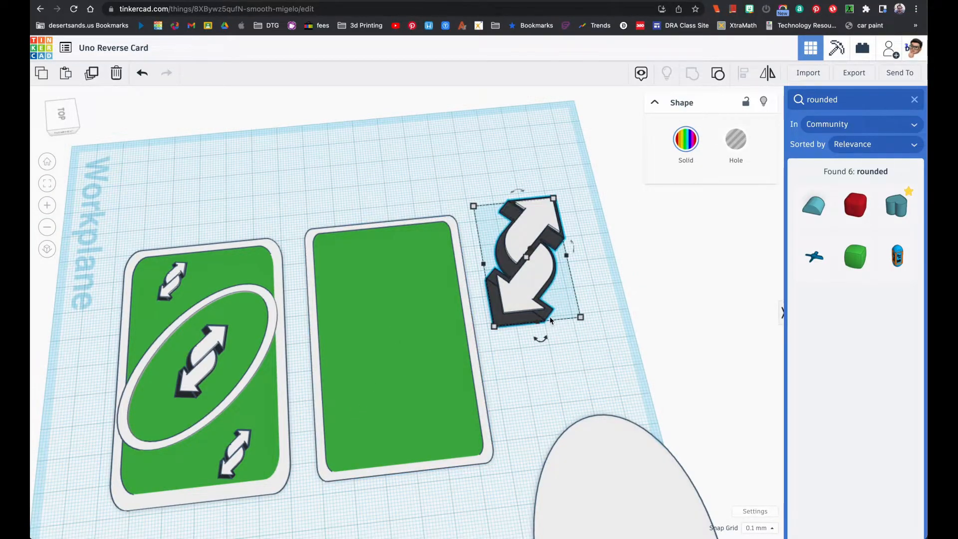
pyautogui.moveTo(528, 263)
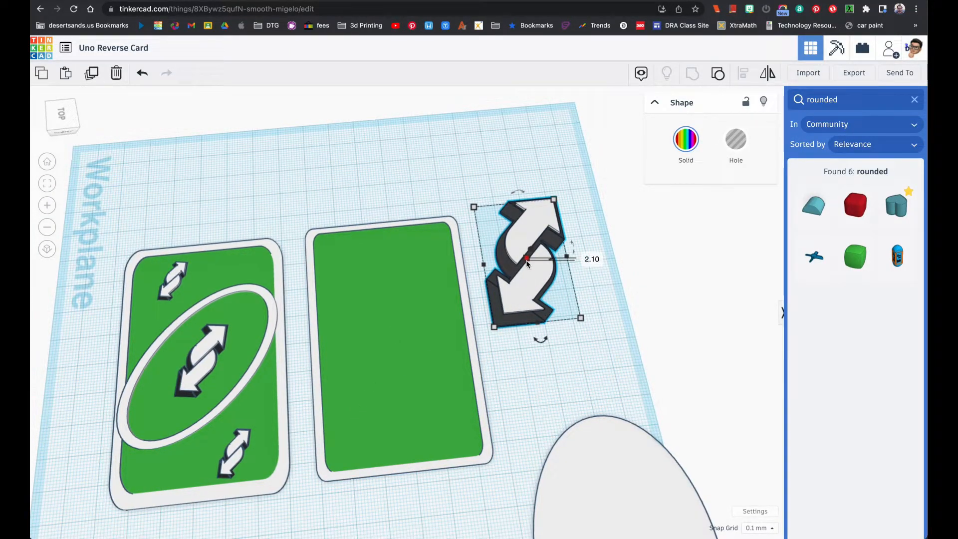
pyautogui.click(593, 283)
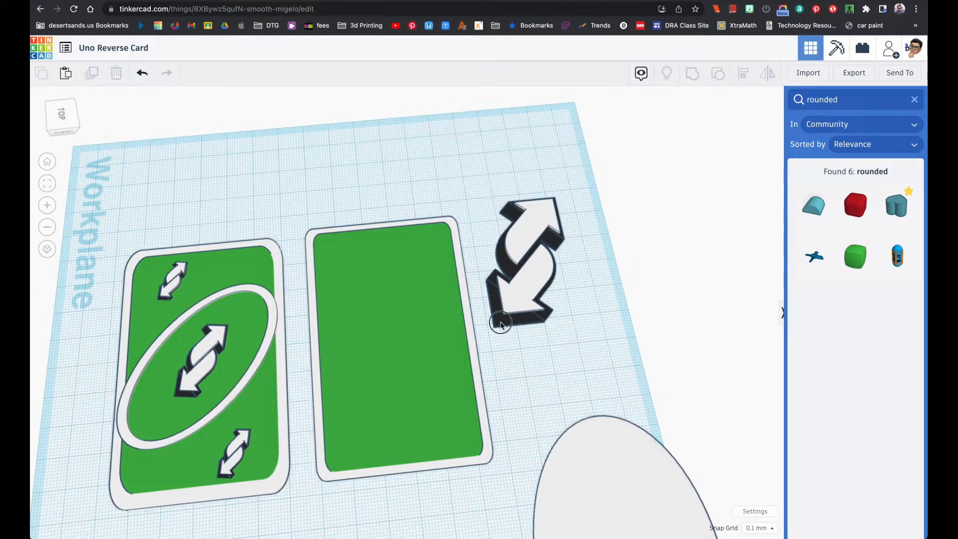
pyautogui.click(501, 322)
pyautogui.moveTo(528, 260)
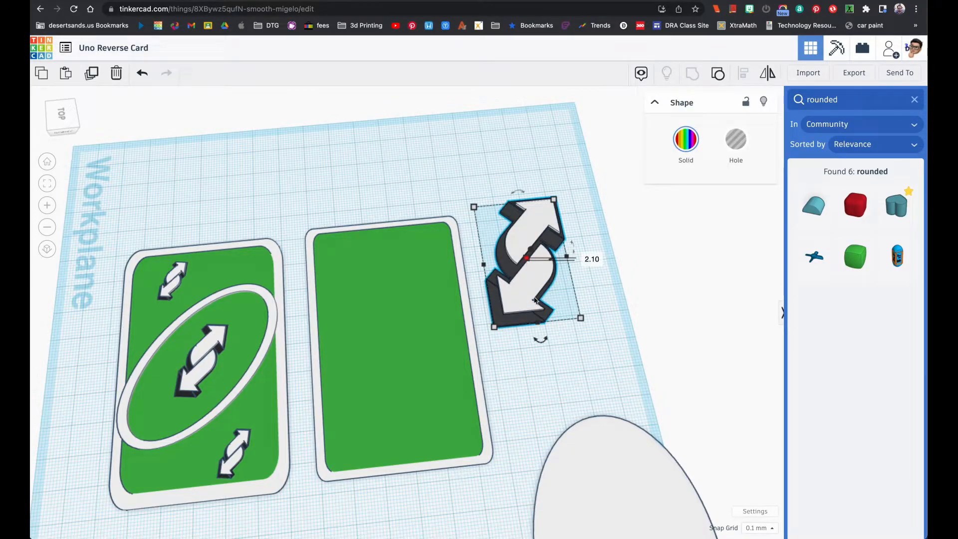
pyautogui.click(601, 300)
pyautogui.click(537, 297)
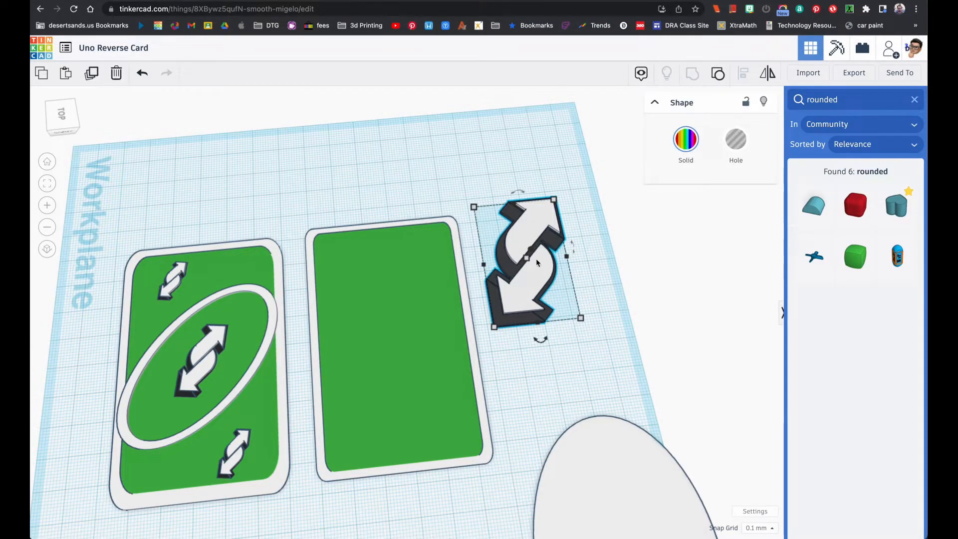
pyautogui.moveTo(537, 228); pyautogui.dragTo(541, 270)
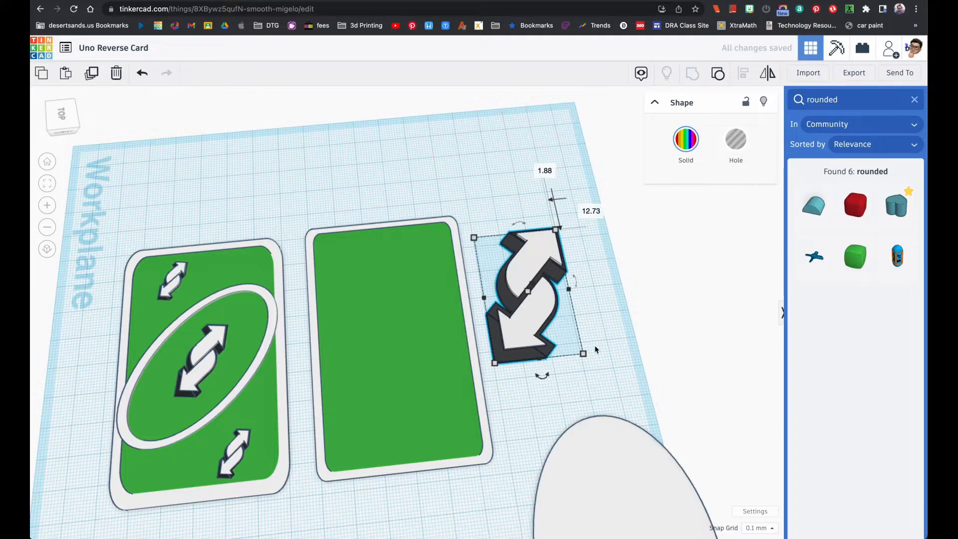
pyautogui.moveTo(585, 354)
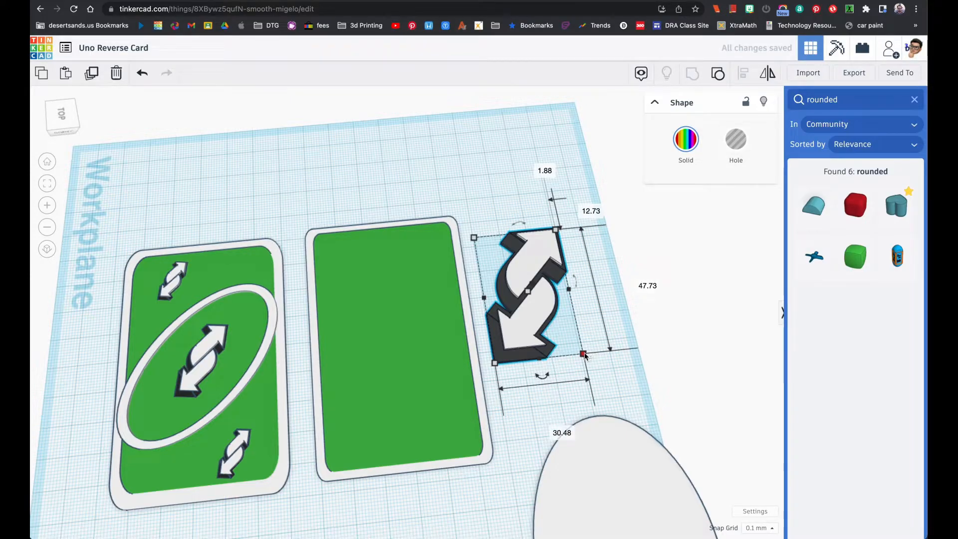
pyautogui.moveTo(584, 354); pyautogui.dragTo(518, 307)
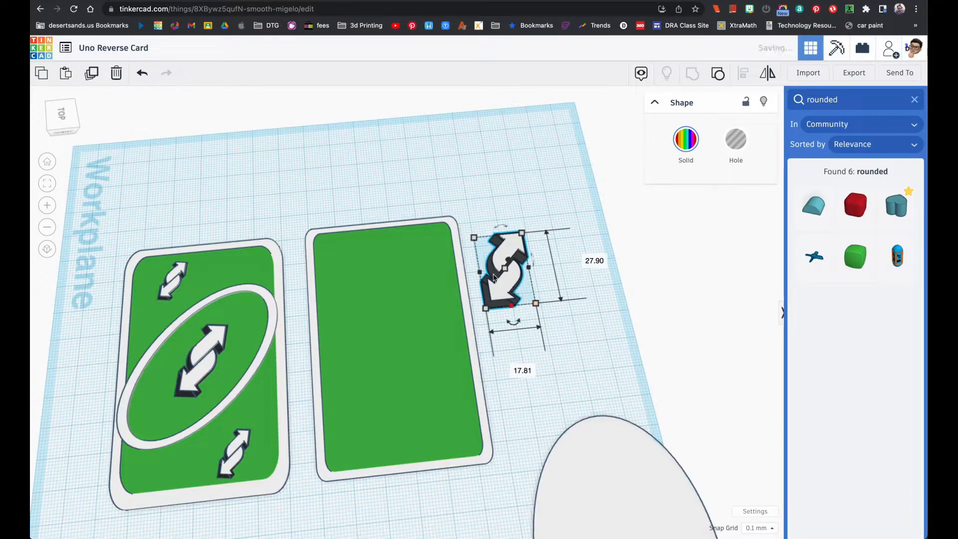
pyautogui.moveTo(494, 251); pyautogui.dragTo(386, 316)
# Increase the double arrow's height in stages through 3 mm and 4 mm to 5 mm
pyautogui.moveTo(436, 352); pyautogui.dragTo(422, 311, button='right')
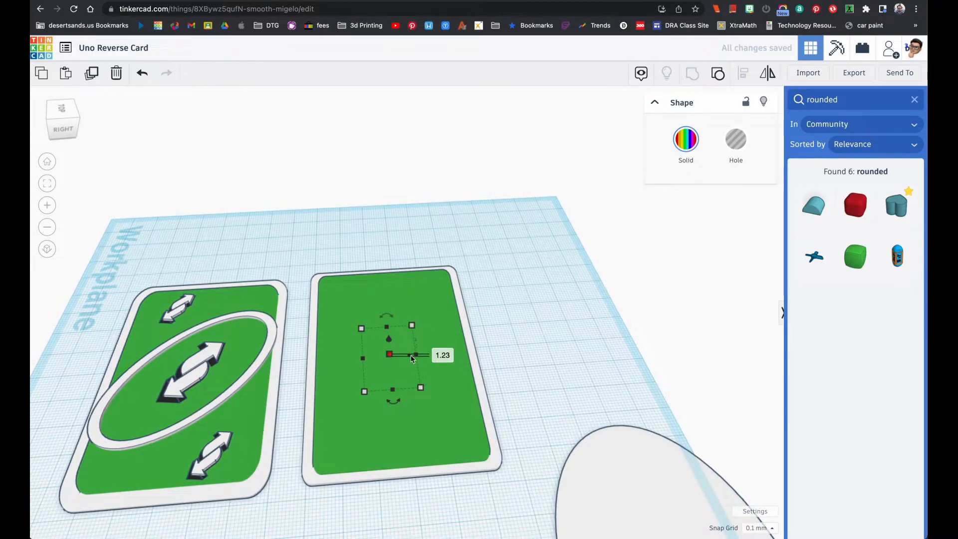
pyautogui.write('3')
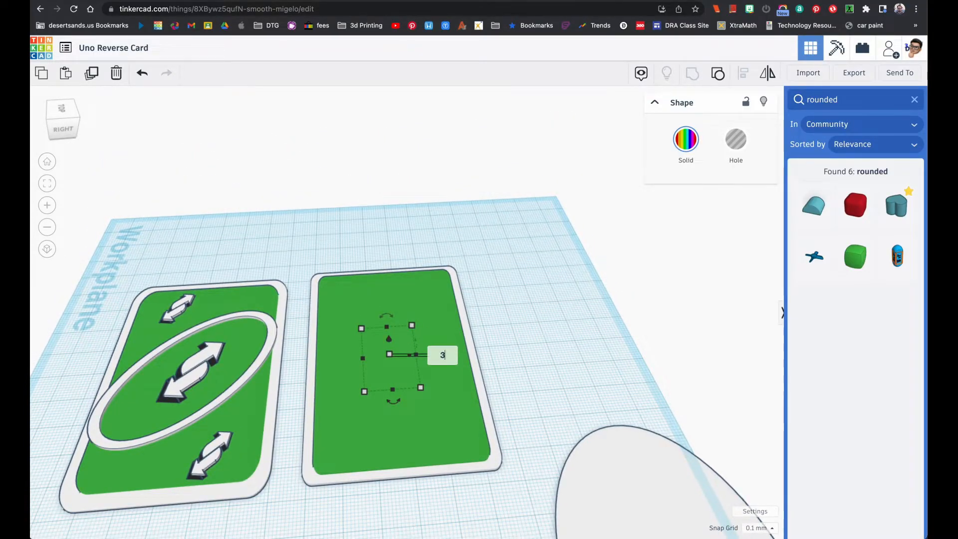
pyautogui.press('Return')
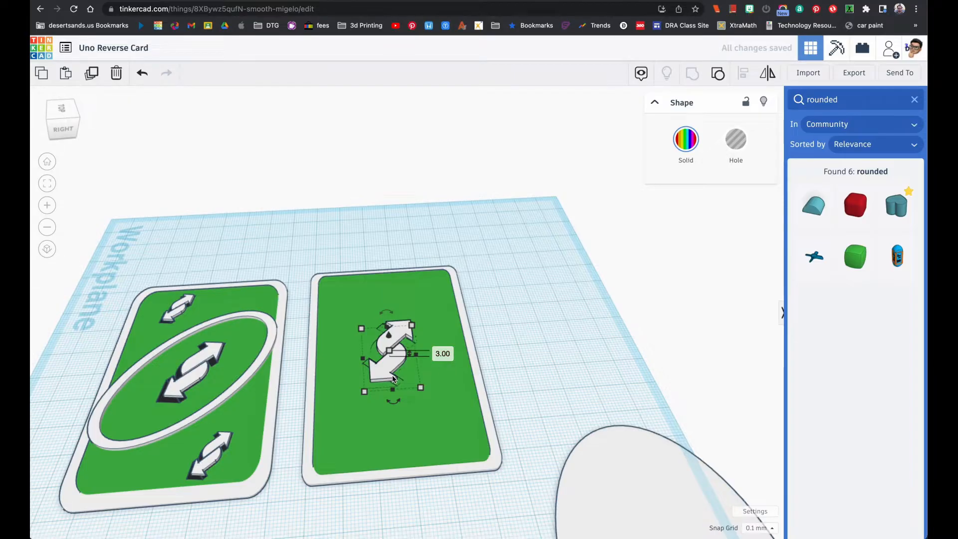
pyautogui.click(436, 356)
pyautogui.press('Return')
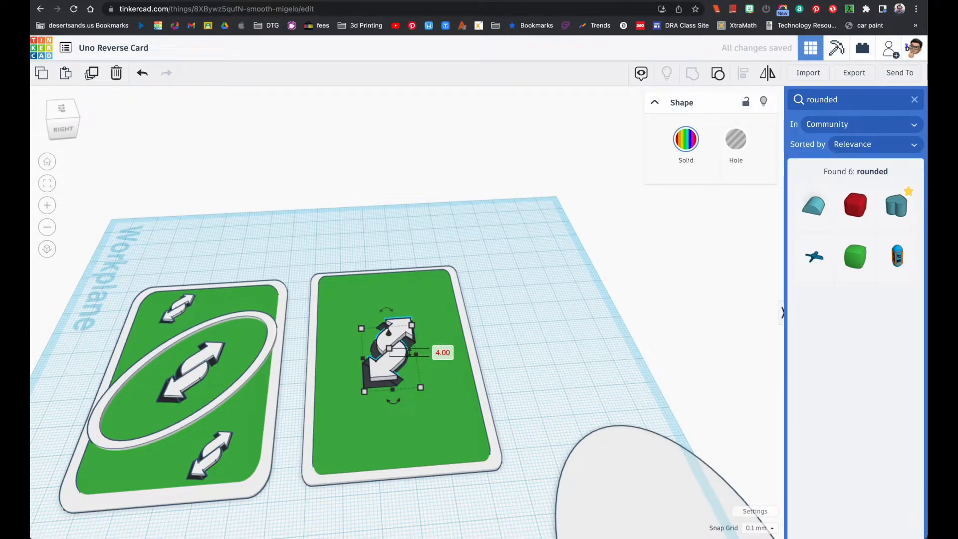
pyautogui.click(443, 353)
pyautogui.press('Return')
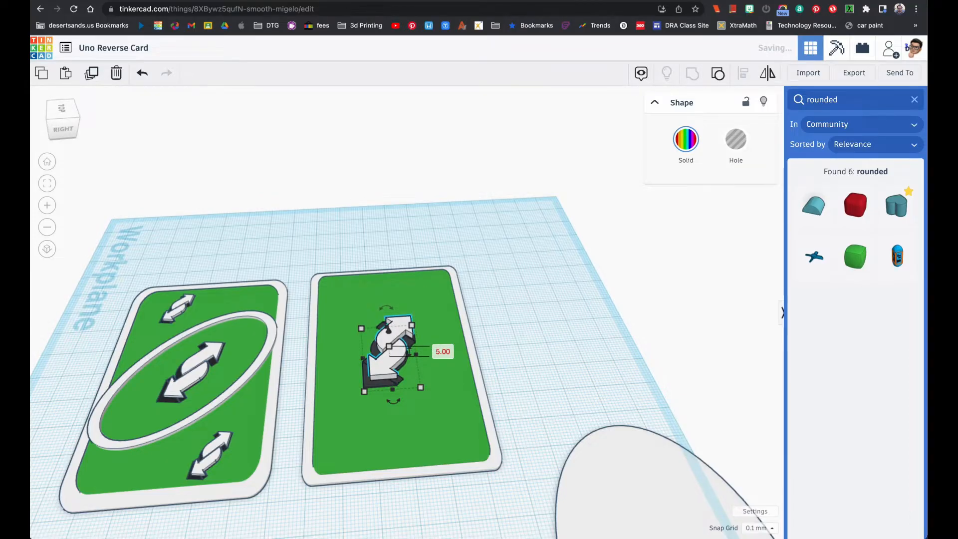
pyautogui.click(489, 395)
# Ungroup the double arrow on the new card into its white and black parts
pyautogui.moveTo(505, 342); pyautogui.dragTo(412, 370, button='right')
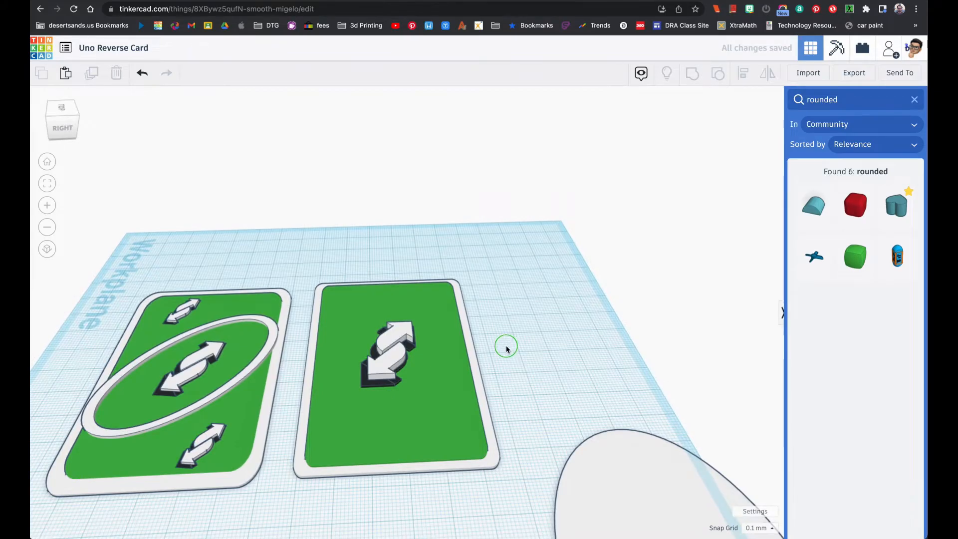
pyautogui.moveTo(505, 345); pyautogui.dragTo(411, 357, button='right')
pyautogui.click(393, 358)
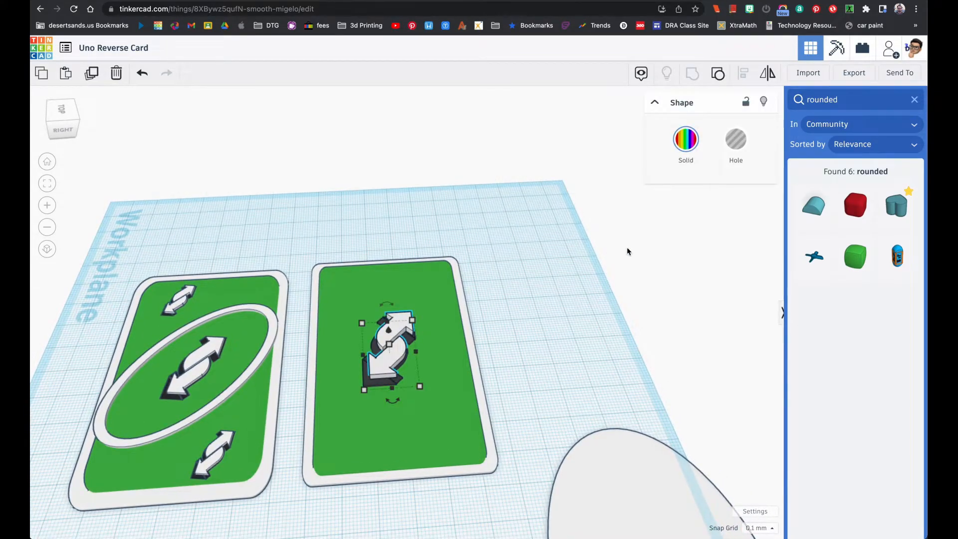
pyautogui.click(718, 74)
pyautogui.click(648, 295)
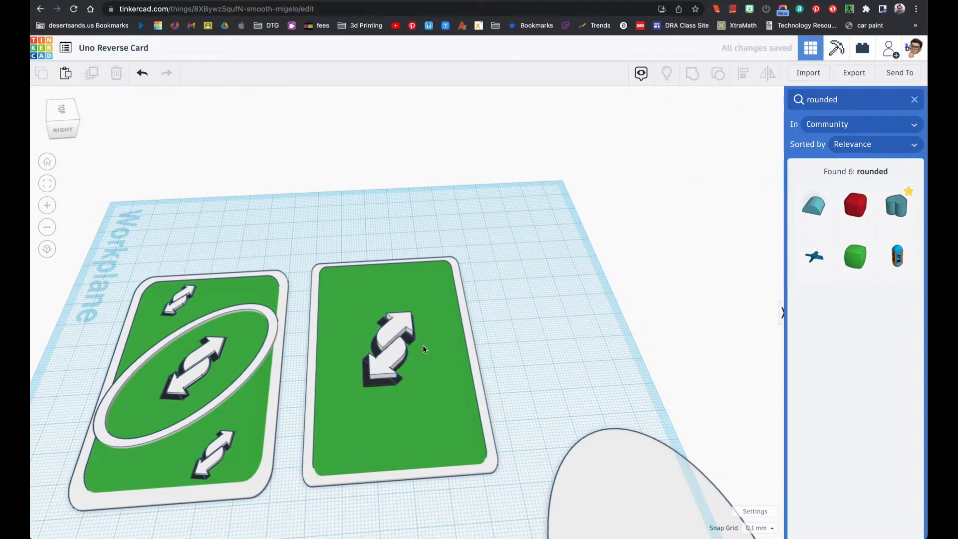
# Set the height of the two white arrow halves together to 3 mm
pyautogui.click(396, 341)
pyautogui.moveTo(395, 331); pyautogui.dragTo(403, 327)
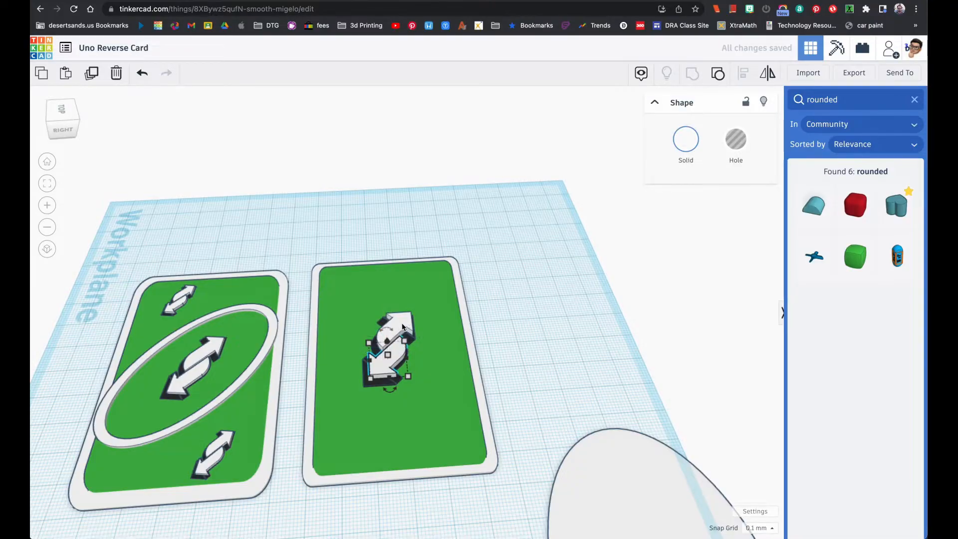
pyautogui.keyDown('shift'); pyautogui.click(403, 327); pyautogui.keyUp('shift')
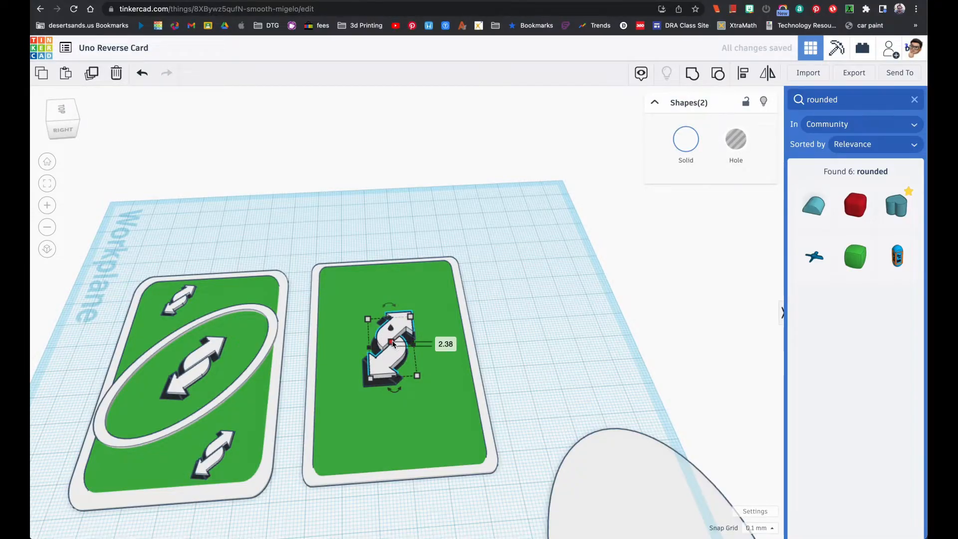
pyautogui.click(443, 344)
pyautogui.press('Return')
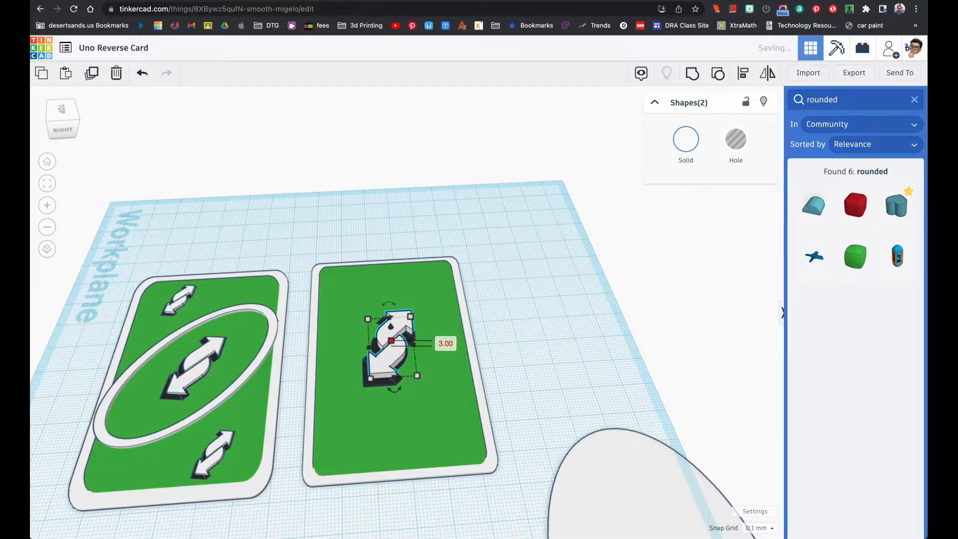
pyautogui.moveTo(450, 356); pyautogui.dragTo(445, 284, button='right')
pyautogui.moveTo(491, 336); pyautogui.dragTo(447, 371, button='right')
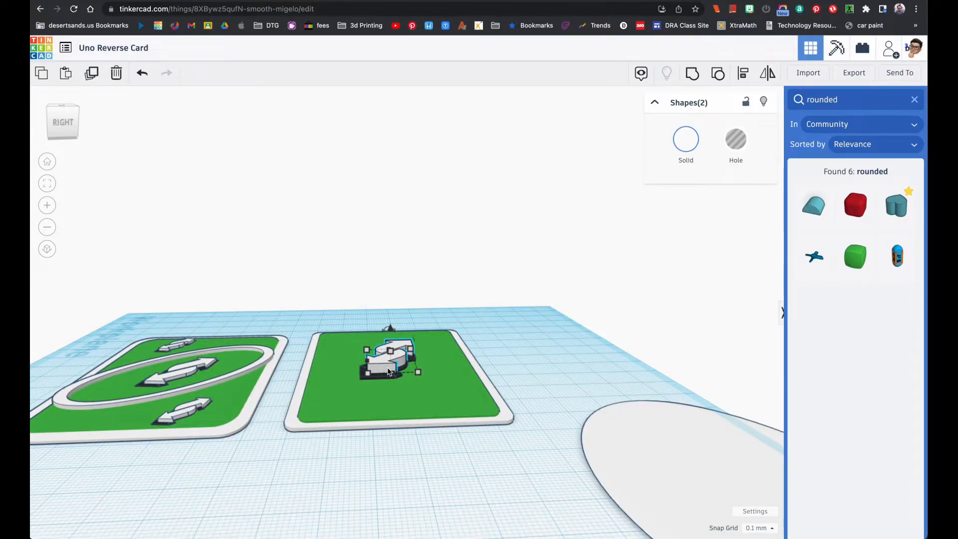
# Drop the two white arrow halves onto the workplane and delete the large white oval beside the card
pyautogui.press('d')
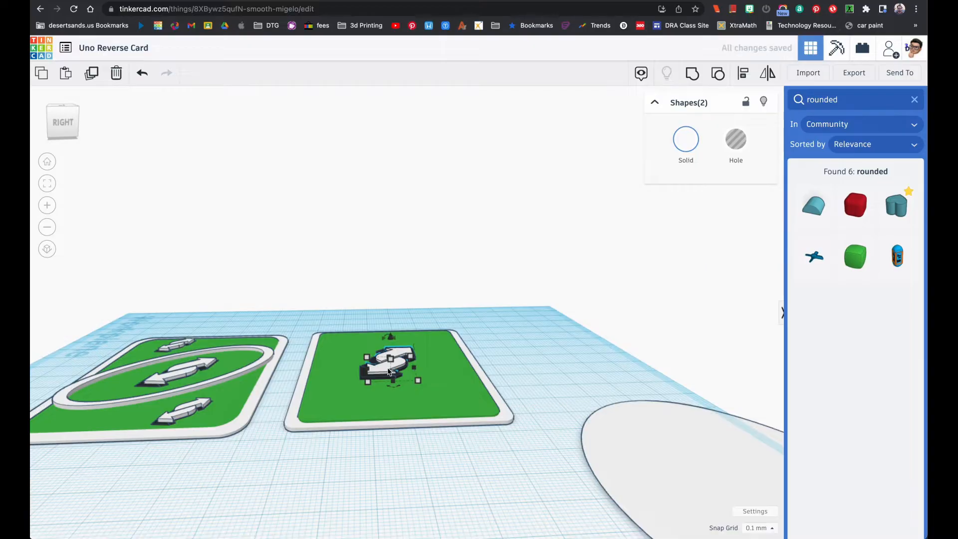
pyautogui.moveTo(442, 364); pyautogui.dragTo(439, 449, button='right')
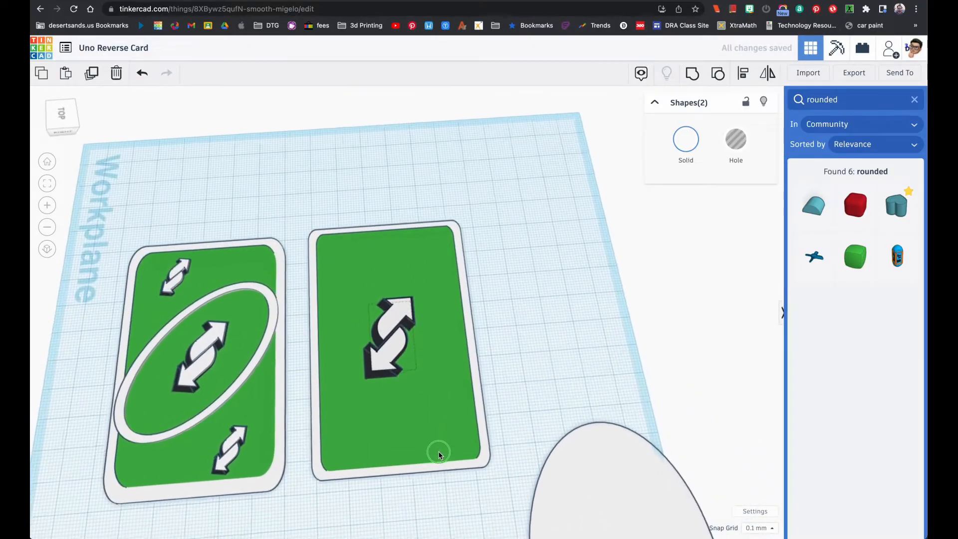
pyautogui.moveTo(402, 384); pyautogui.dragTo(390, 300, button='right')
pyautogui.moveTo(475, 342); pyautogui.dragTo(456, 462, button='right')
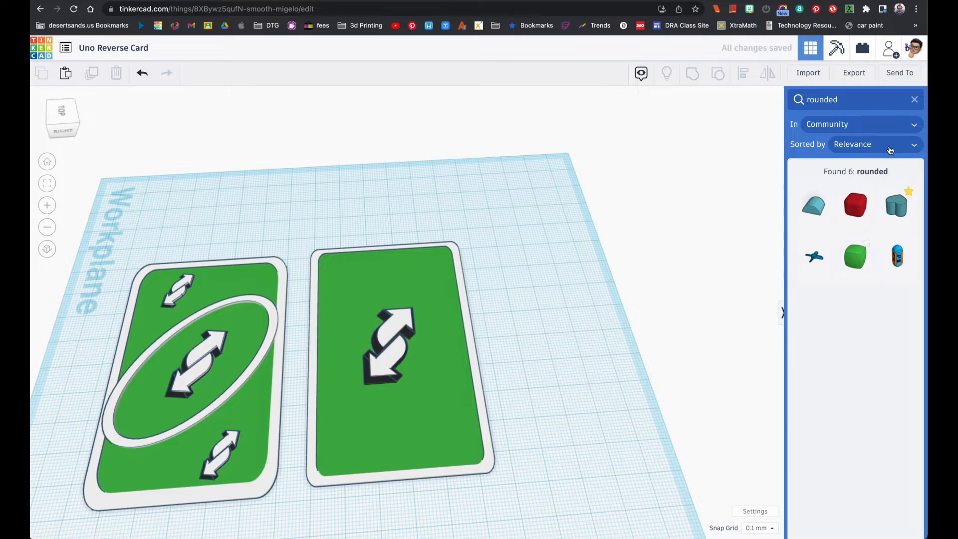
# Add a cylinder from the basic shapes beside the new card and set its length to 50 mm
pyautogui.click(916, 100)
pyautogui.moveTo(811, 232); pyautogui.dragTo(549, 298)
pyautogui.click(461, 300)
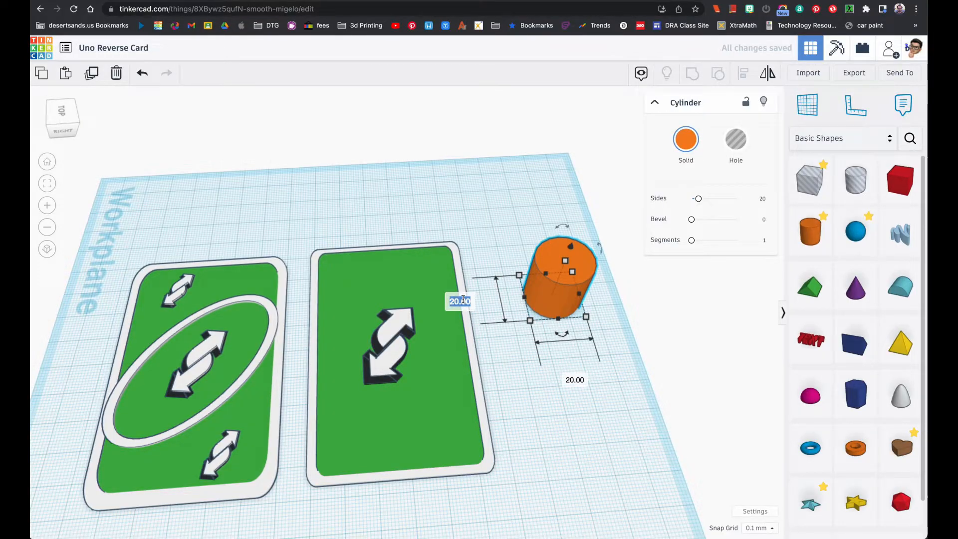
pyautogui.press('Return')
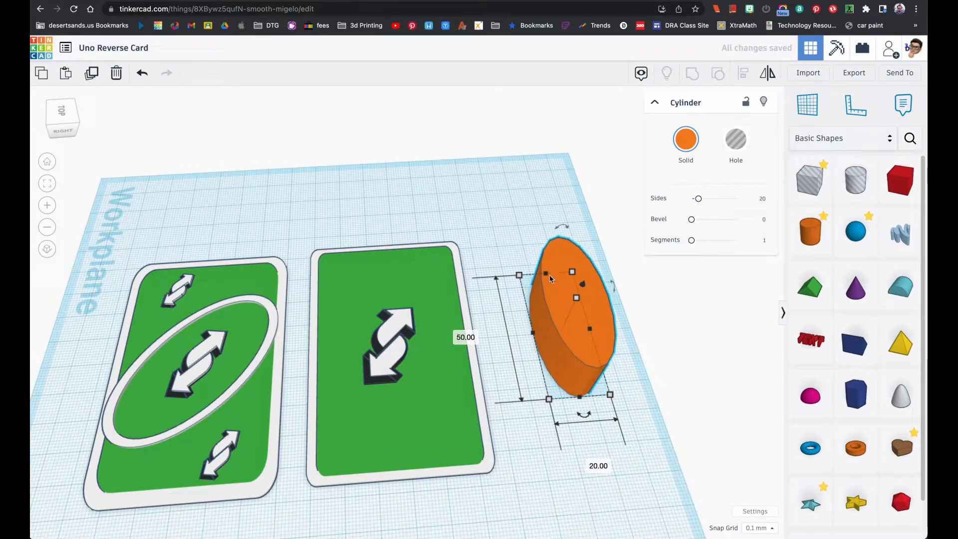
# Set the cylinder's size to 50 mm wide, 80 mm long and 2 mm high
pyautogui.click(534, 223)
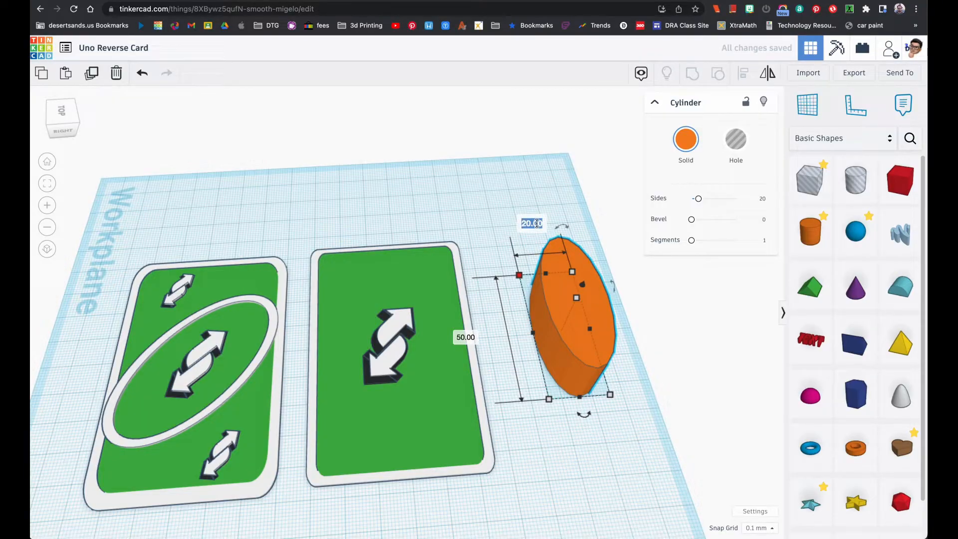
pyautogui.write('50')
pyautogui.press('Return')
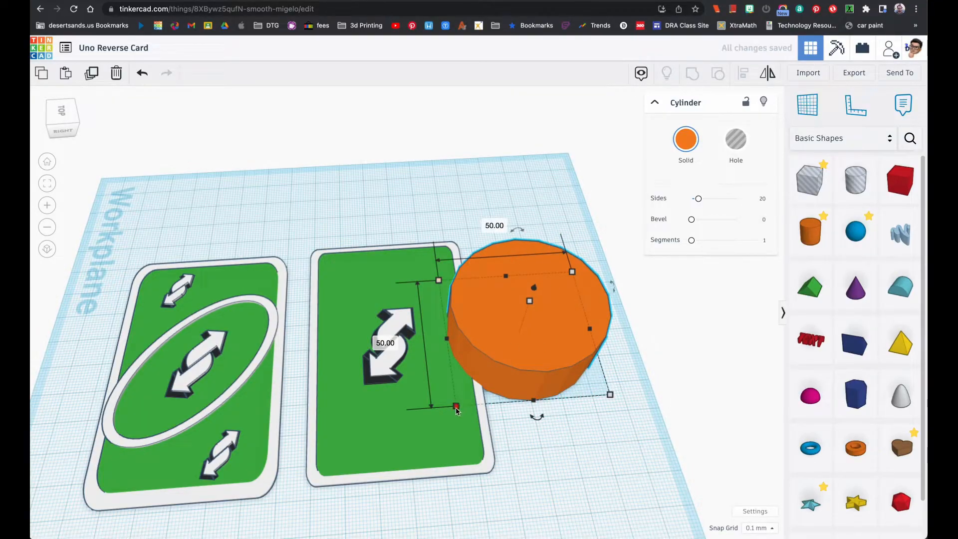
pyautogui.click(384, 343)
pyautogui.write('80')
pyautogui.press('Return')
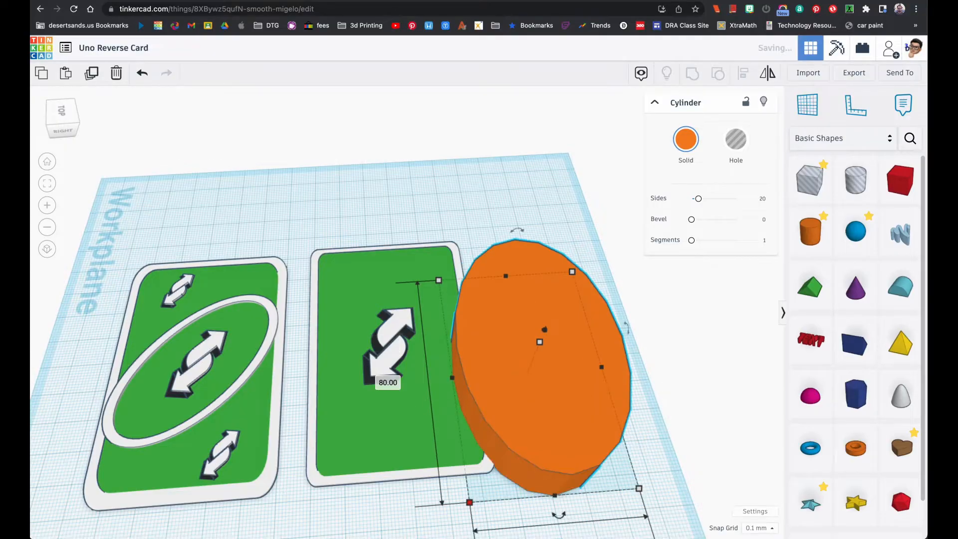
pyautogui.click(601, 358)
pyautogui.write('2')
pyautogui.press('Return')
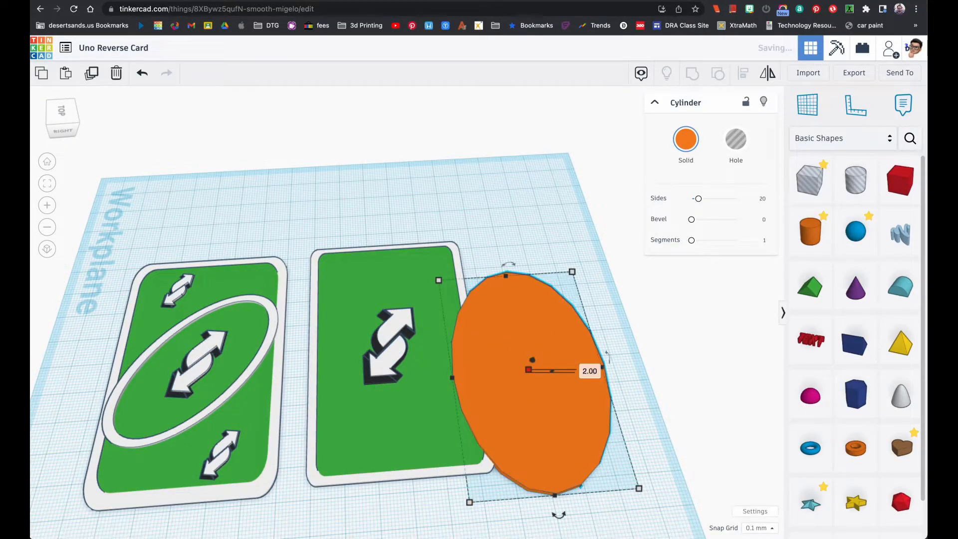
# Colour the oval cylinder white, move it clear of the card and set its sides to 64
pyautogui.click(686, 139)
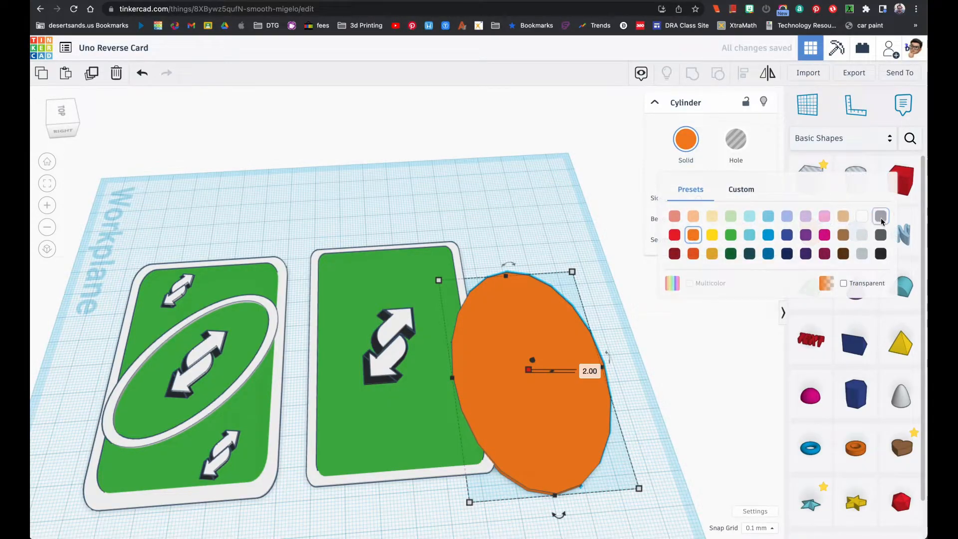
pyautogui.click(869, 220)
pyautogui.moveTo(550, 329); pyautogui.dragTo(589, 295)
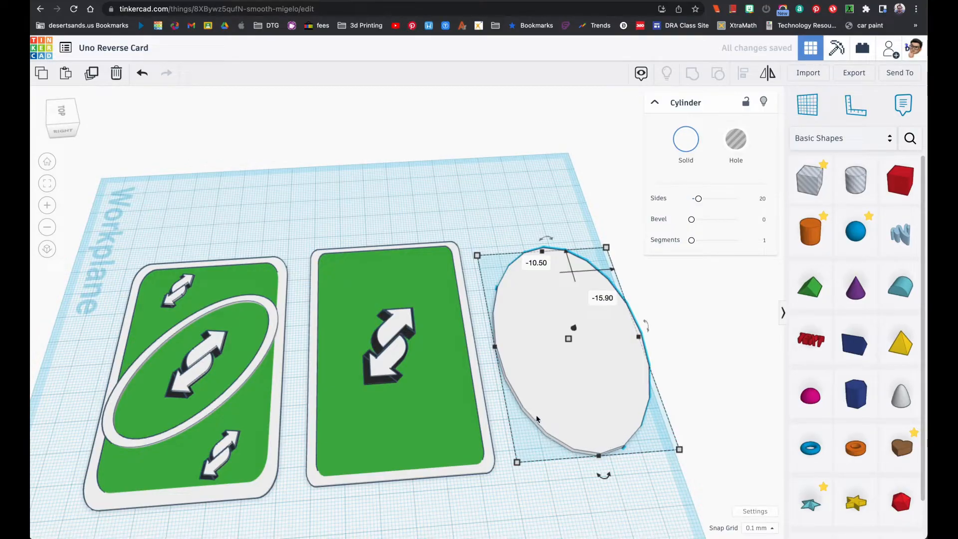
pyautogui.moveTo(698, 199); pyautogui.dragTo(737, 199)
pyautogui.moveTo(584, 360); pyautogui.dragTo(548, 375, button='right')
# Duplicate the white oval, shrink the copy to about 47 by 75 mm, turn it into a hole and make it about 36 mm tall
pyautogui.click(100, 89)
pyautogui.click(499, 360)
pyautogui.moveTo(527, 442); pyautogui.dragTo(533, 431)
pyautogui.click(737, 140)
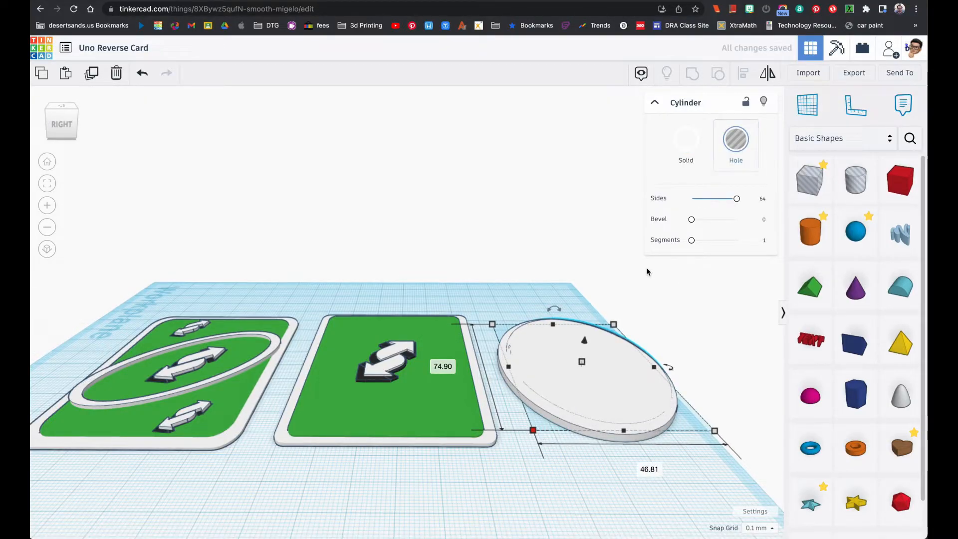
pyautogui.moveTo(582, 362); pyautogui.dragTo(579, 261)
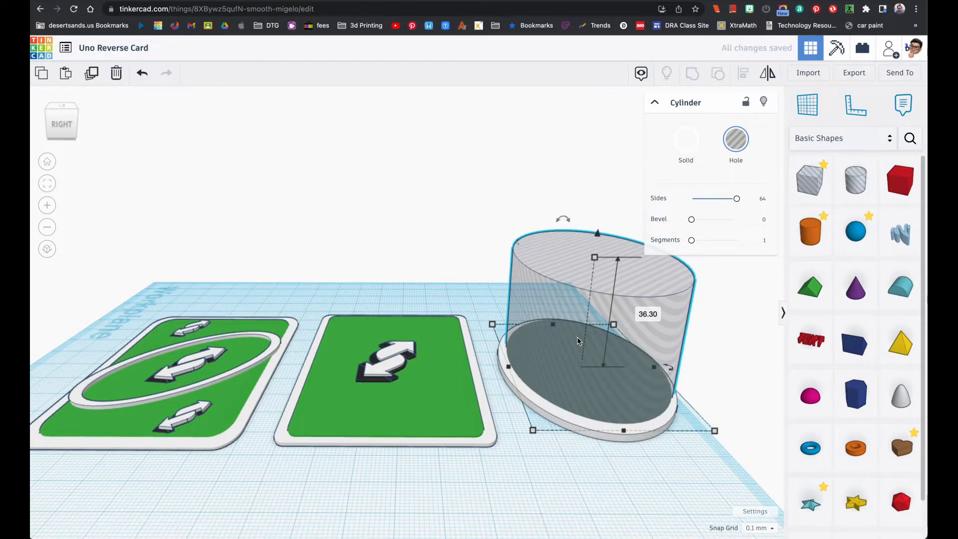
pyautogui.moveTo(576, 334); pyautogui.dragTo(588, 295, button='right')
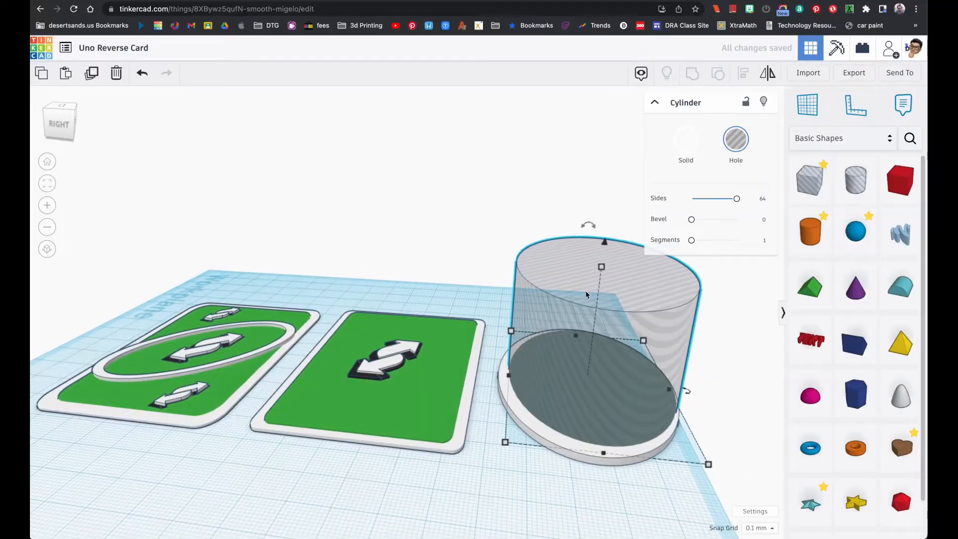
# Align the oval hole to the centre of the white oval along both its width and length
pyautogui.moveTo(602, 268); pyautogui.dragTo(559, 338)
pyautogui.moveTo(559, 338); pyautogui.dragTo(540, 273, button='right')
pyautogui.click(48, 185)
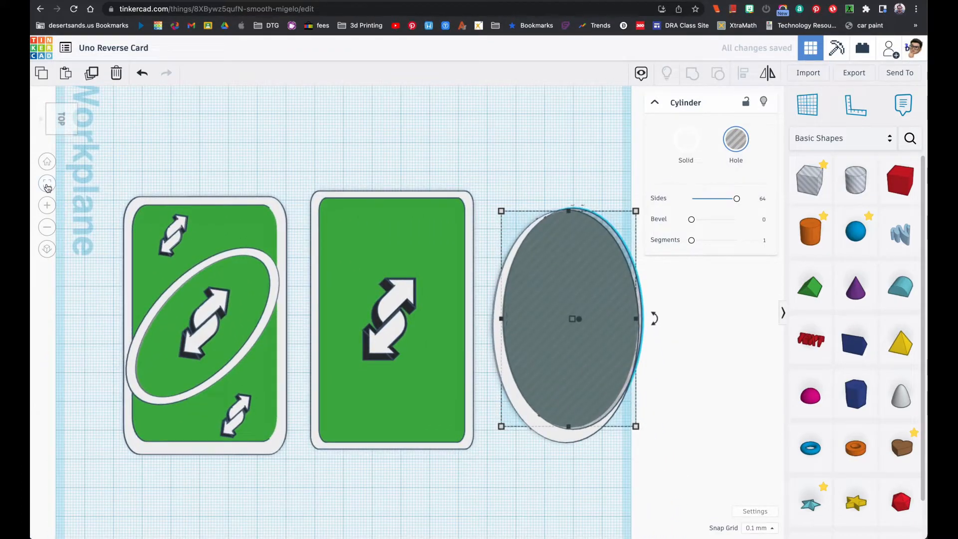
pyautogui.moveTo(391, 212); pyautogui.dragTo(392, 216)
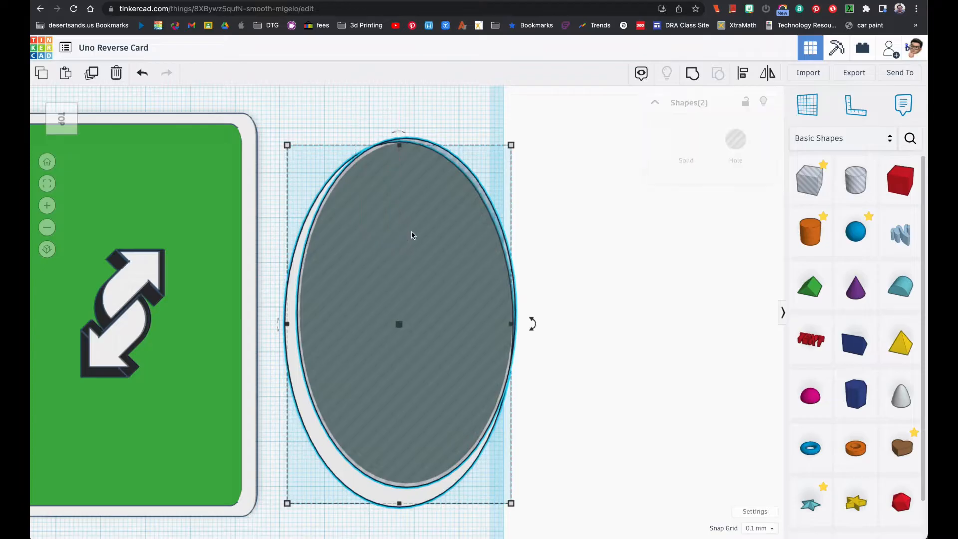
pyautogui.click(744, 78)
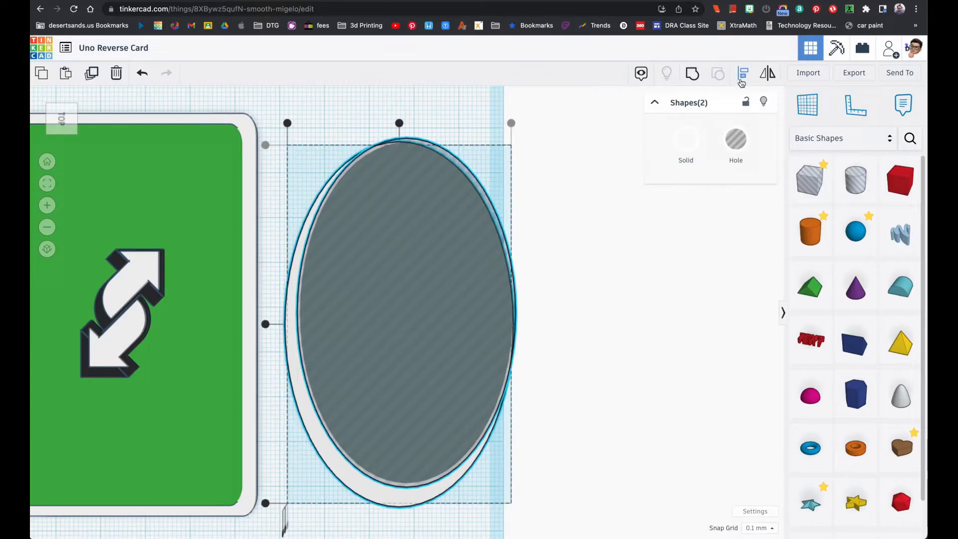
pyautogui.click(400, 123)
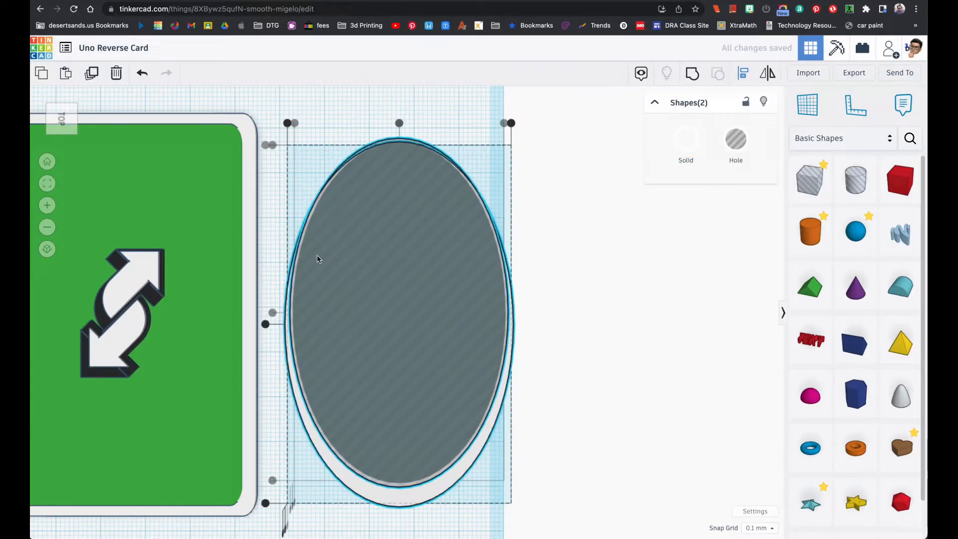
pyautogui.click(266, 324)
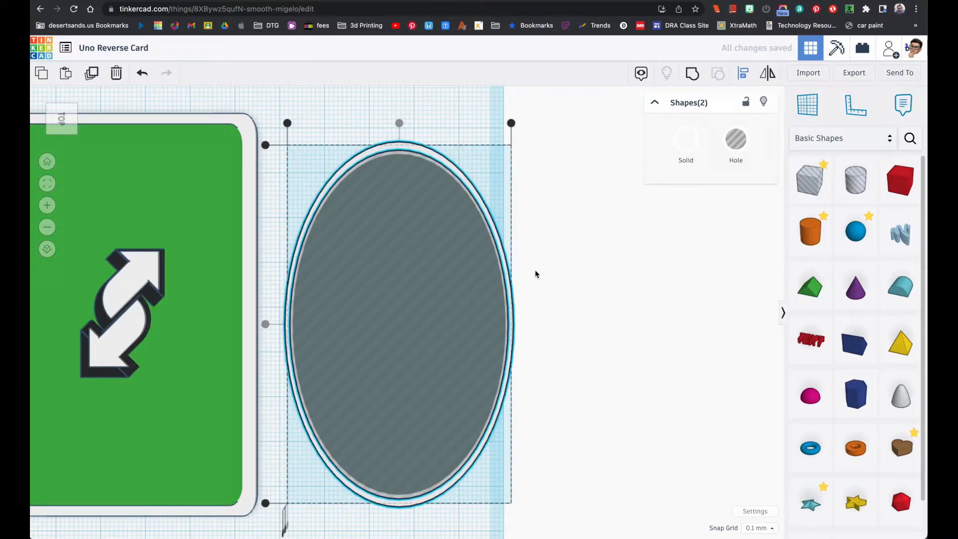
pyautogui.moveTo(554, 270); pyautogui.dragTo(511, 300, button='right')
pyautogui.click(553, 272)
# Shrink the oval hole a little more to leave a wider rim on the white oval
pyautogui.click(439, 316)
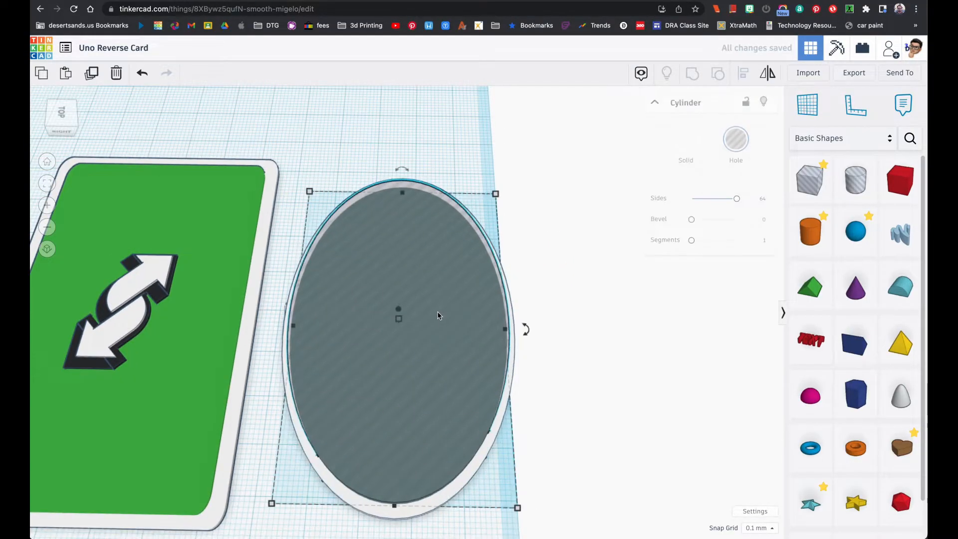
pyautogui.moveTo(438, 313)
pyautogui.mouseDown(button='right')
pyautogui.moveTo(445, 260)
pyautogui.moveTo(450, 300)
pyautogui.mouseUp(button='right')
pyautogui.click(475, 201)
pyautogui.moveTo(475, 201); pyautogui.dragTo(468, 210)
pyautogui.moveTo(468, 209); pyautogui.dragTo(488, 303, button='right')
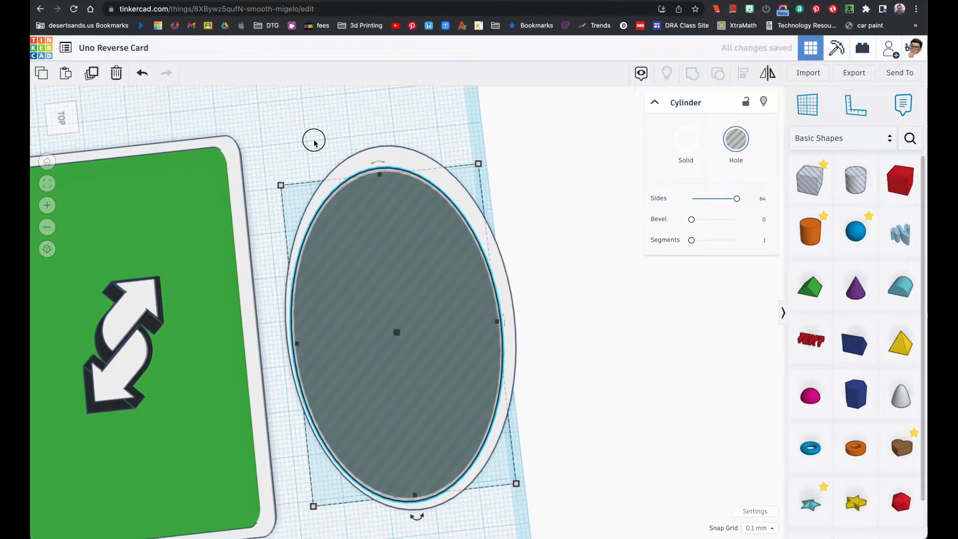
# Centre the reduced oval hole within the white oval in both horizontal directions
pyautogui.moveTo(314, 140); pyautogui.dragTo(410, 266)
pyautogui.click(737, 77)
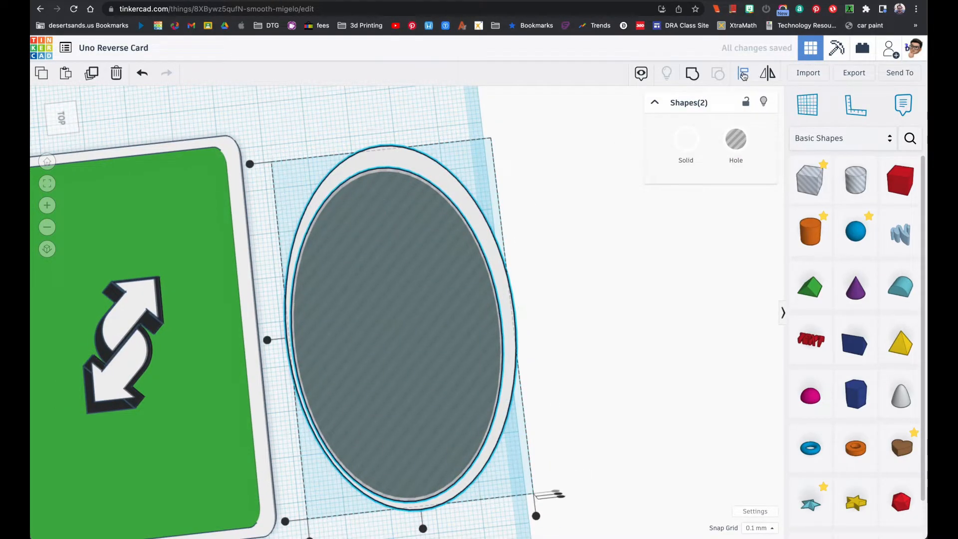
pyautogui.click(422, 529)
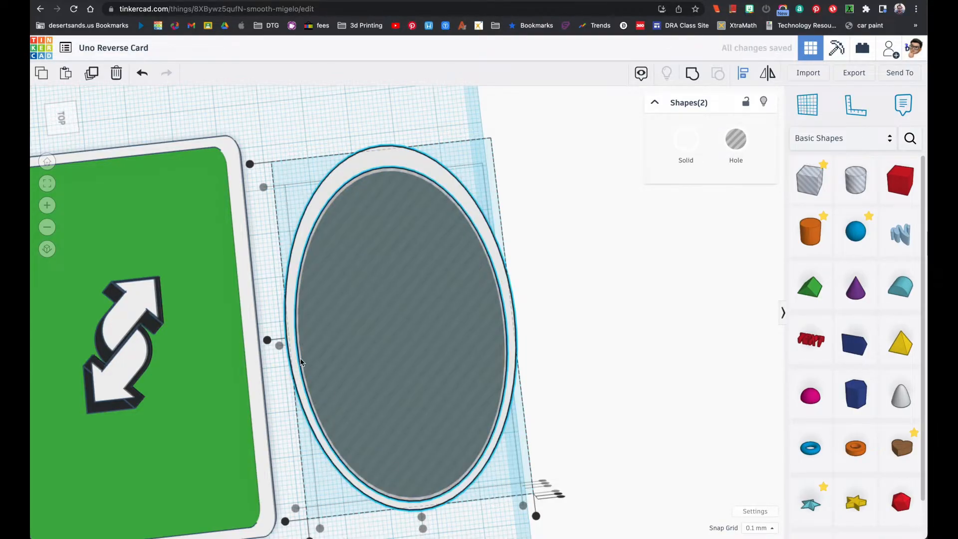
pyautogui.click(267, 340)
pyautogui.click(560, 376)
# Group the white oval and the oval hole to cut out an oval ring
pyautogui.moveTo(561, 376); pyautogui.dragTo(535, 379, button='right')
pyautogui.moveTo(337, 145); pyautogui.dragTo(392, 250)
pyautogui.click(692, 74)
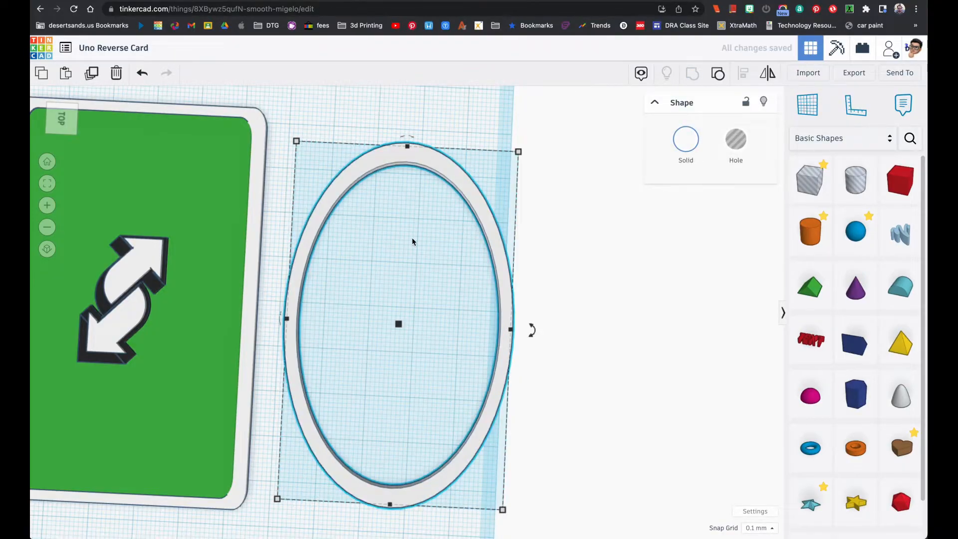
# Rotate the white oval ring to a diagonal tilt and place it over the double arrow on the new card
pyautogui.scroll(-3, 412, 235)
pyautogui.scroll(-1, 428, 220)
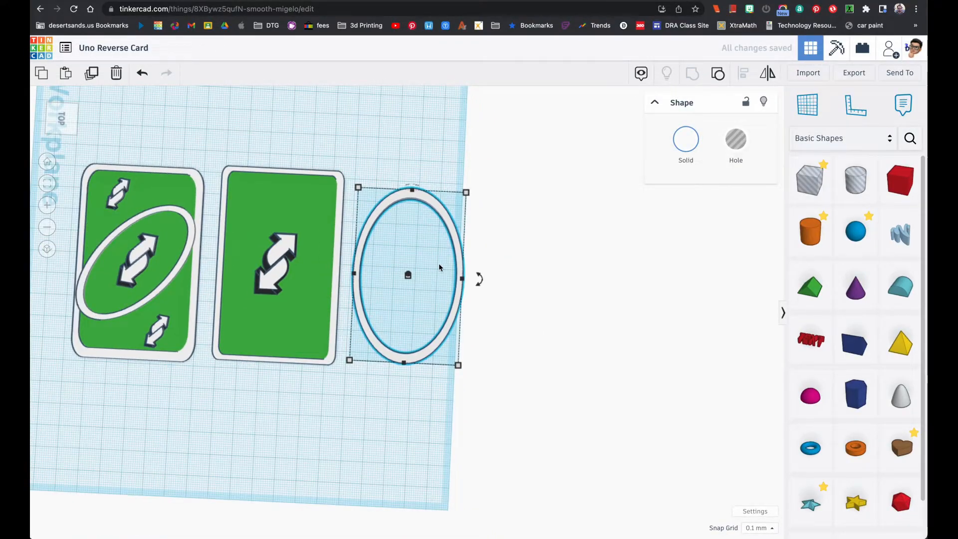
pyautogui.moveTo(479, 283); pyautogui.dragTo(474, 343)
pyautogui.moveTo(471, 241); pyautogui.dragTo(343, 231)
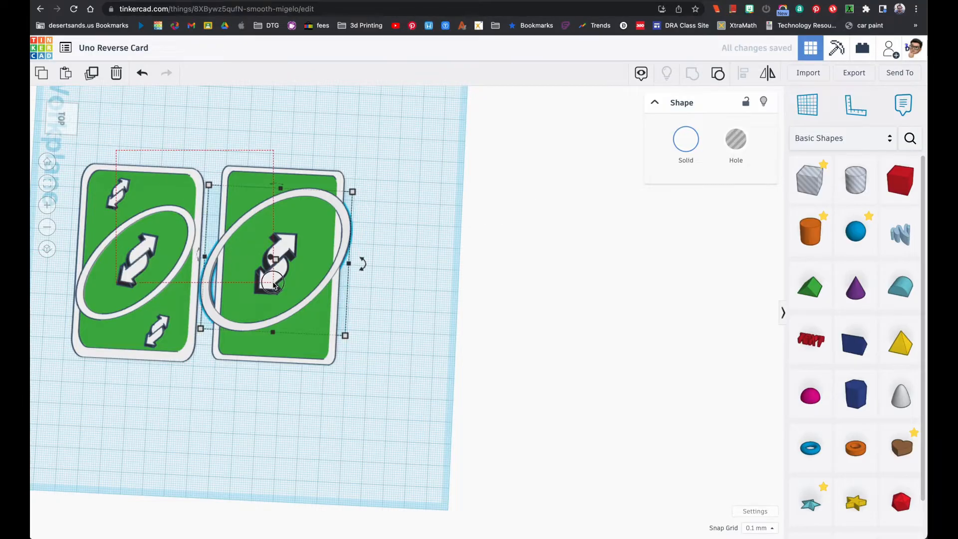
# Switch to the reference card image and view the whole card to compare the oval's tilt and proportions
pyautogui.hotkey('ctrl', 'a')
pyautogui.click(47, 183)
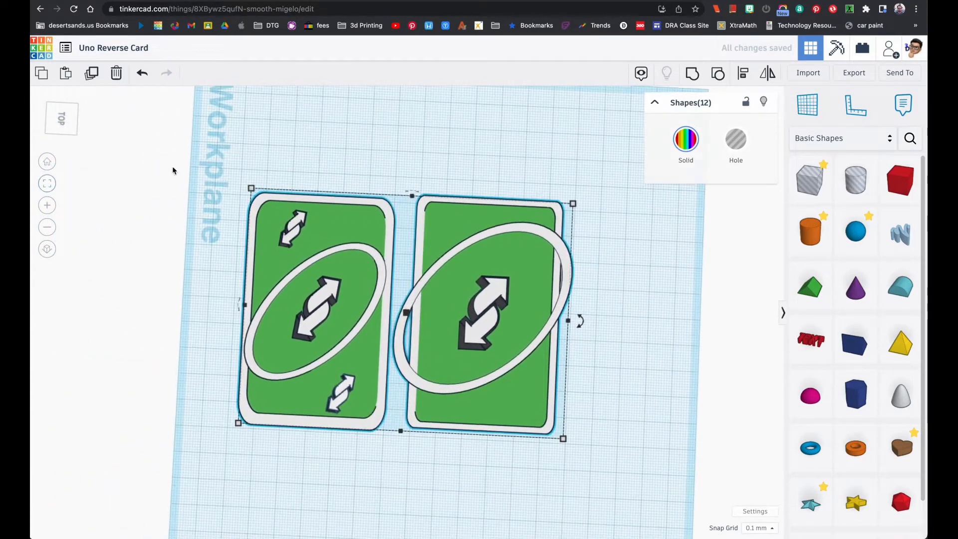
pyautogui.click(277, 133)
pyautogui.press('super+Tab')
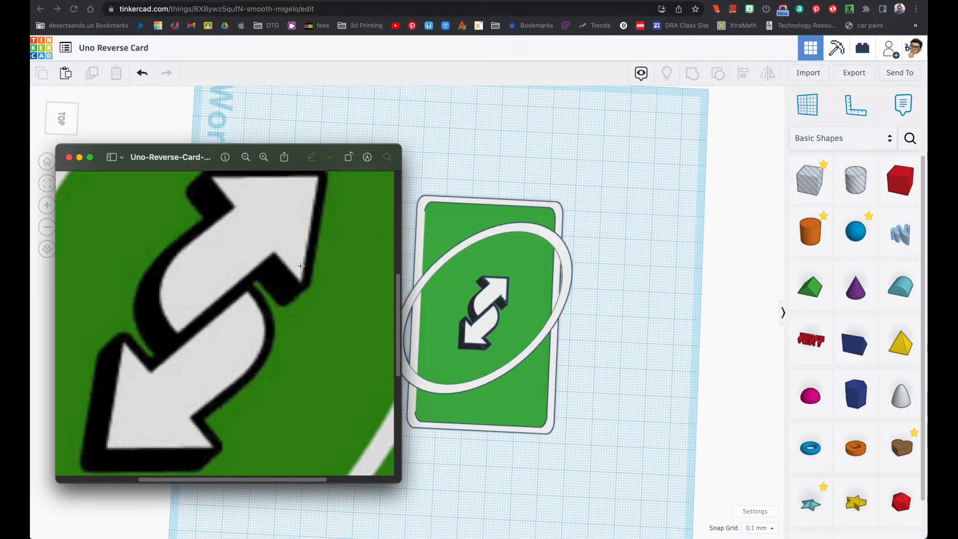
pyautogui.click(245, 158)
pyautogui.click(245, 158)
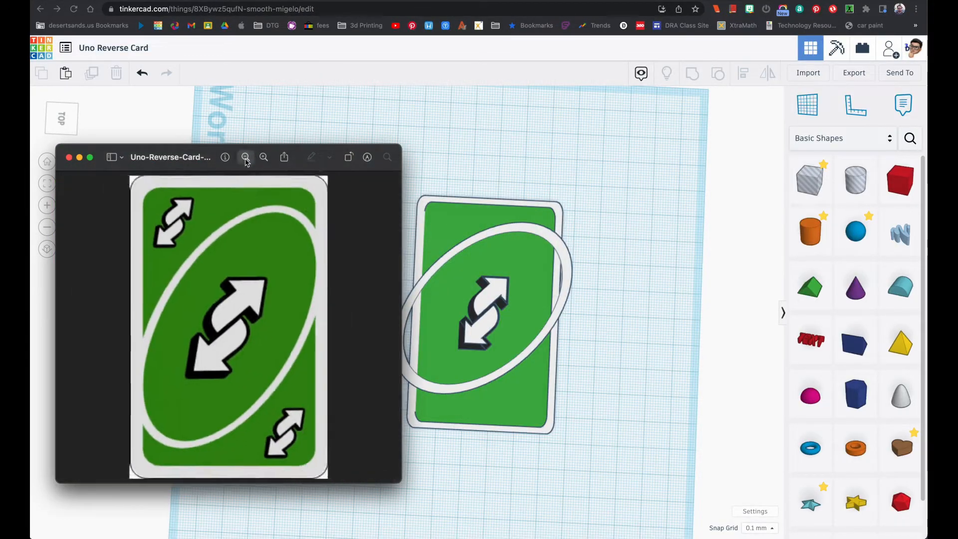
pyautogui.click(245, 158)
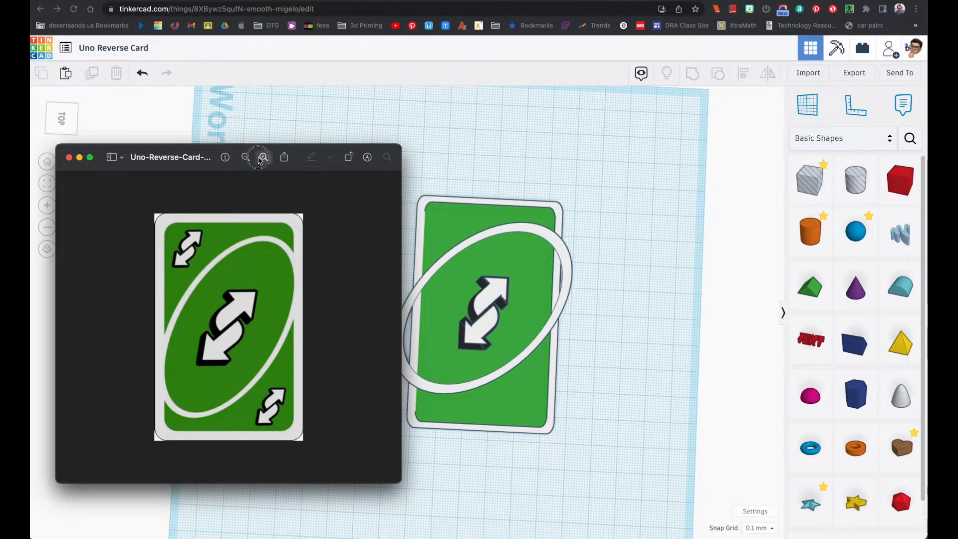
pyautogui.click(264, 157)
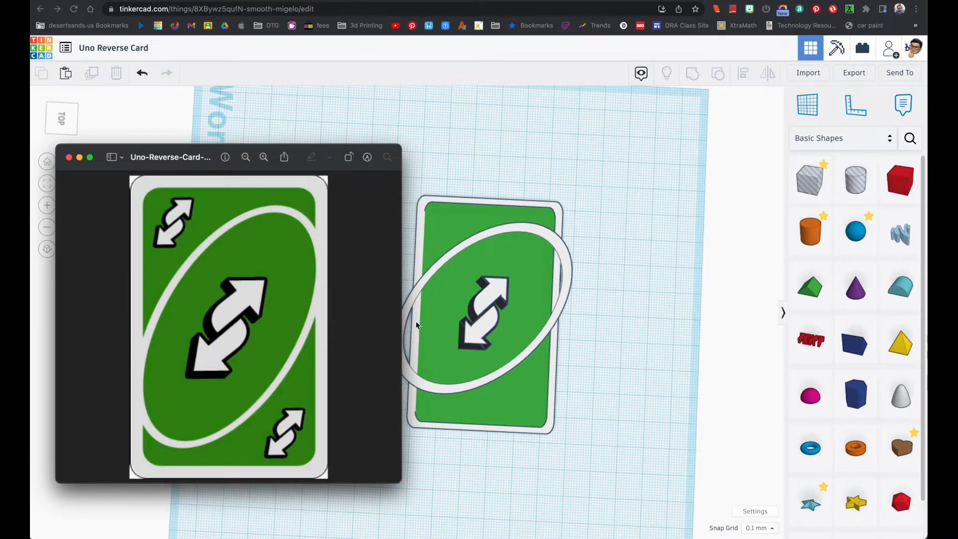
pyautogui.click(562, 249)
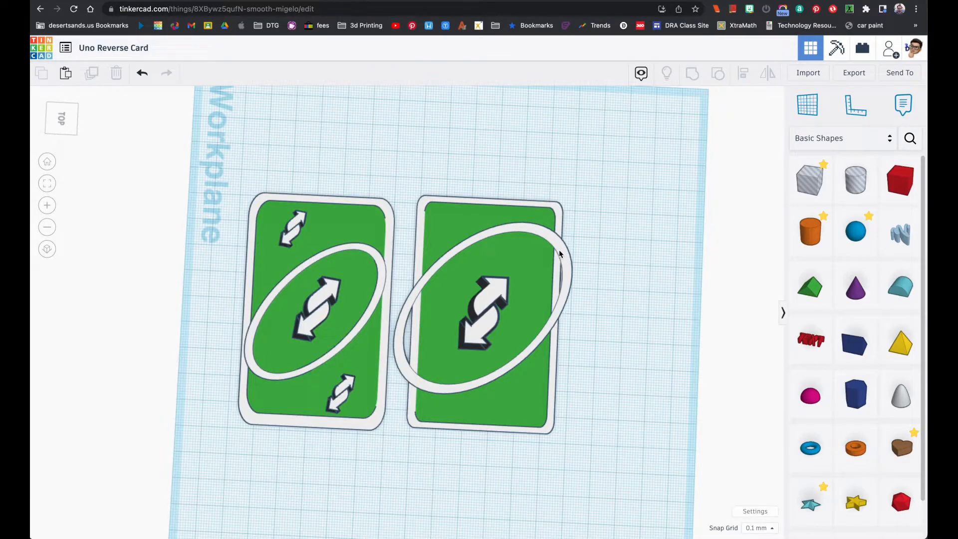
pyautogui.click(559, 253)
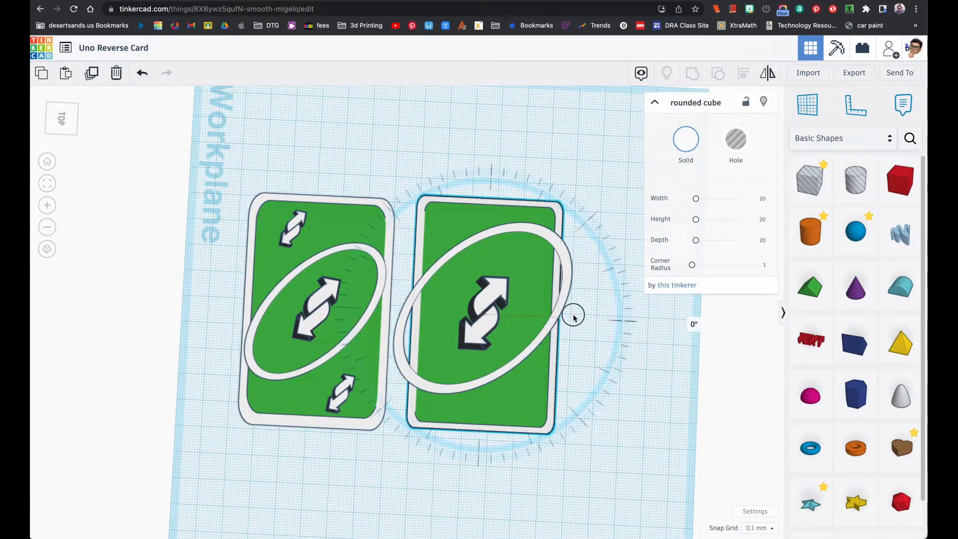
pyautogui.moveTo(598, 298); pyautogui.dragTo(586, 272)
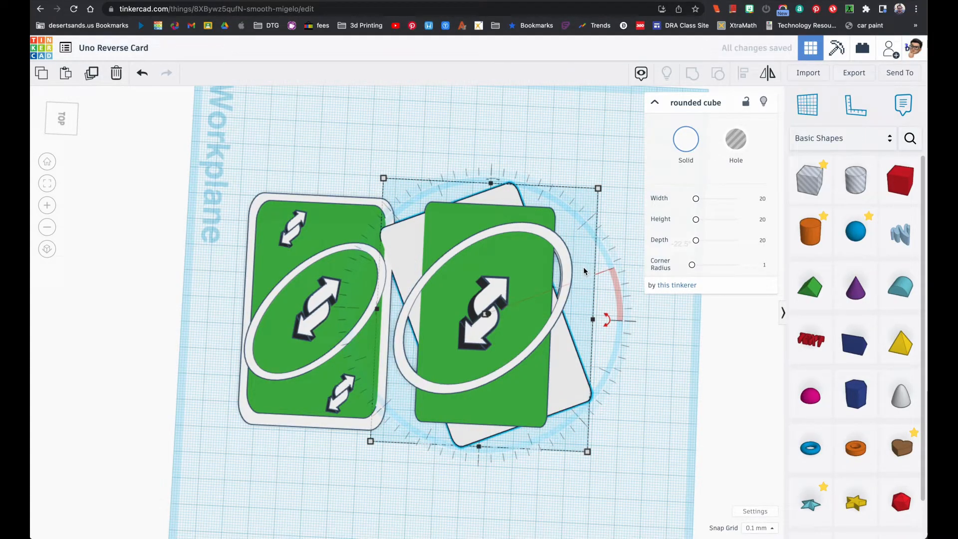
pyautogui.hotkey('ctrl', 'z')
pyautogui.click(597, 319)
pyautogui.moveTo(598, 323); pyautogui.dragTo(602, 214, button='right')
# Rotate the white oval ring on the new card by another 6° towards a steeper tilt
pyautogui.click(399, 336)
pyautogui.moveTo(519, 315); pyautogui.dragTo(527, 382, button='right')
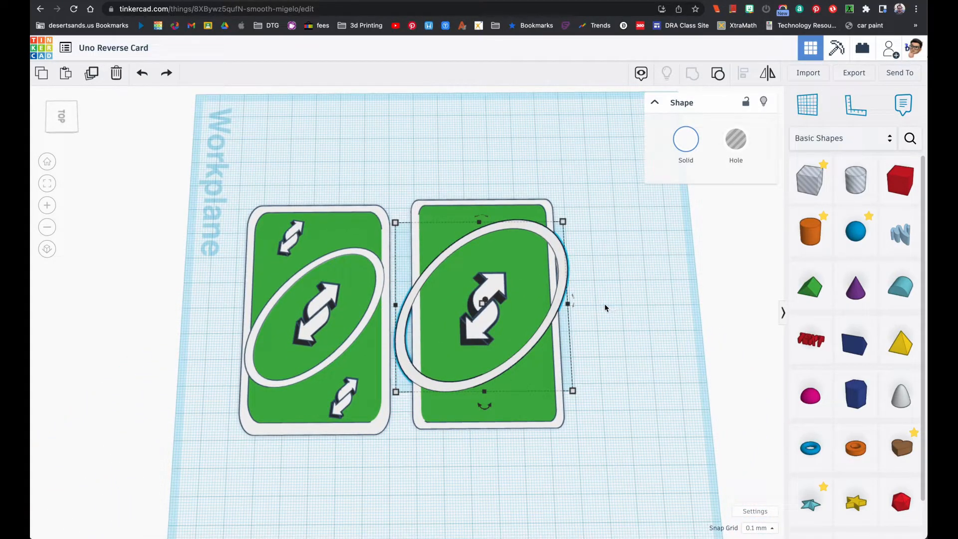
pyautogui.moveTo(492, 413)
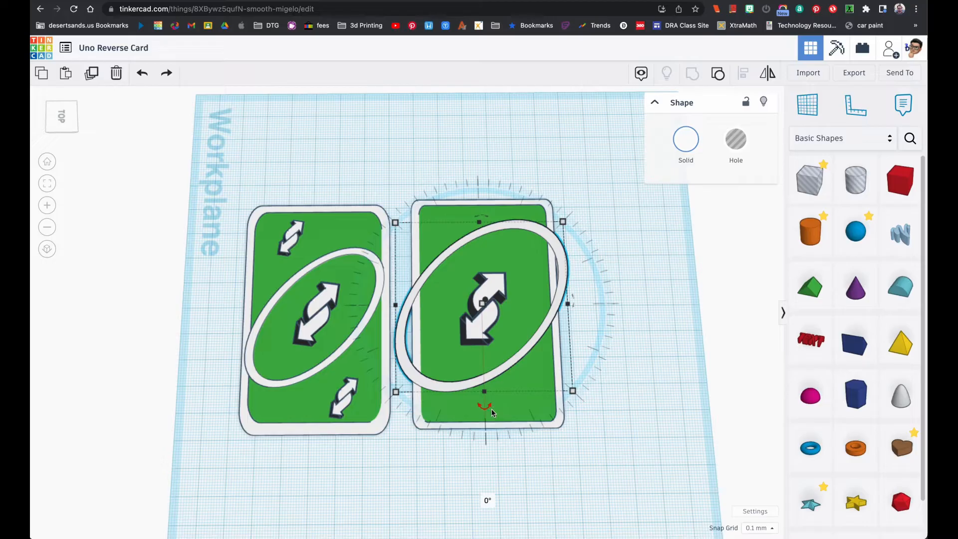
pyautogui.moveTo(491, 411); pyautogui.dragTo(517, 499)
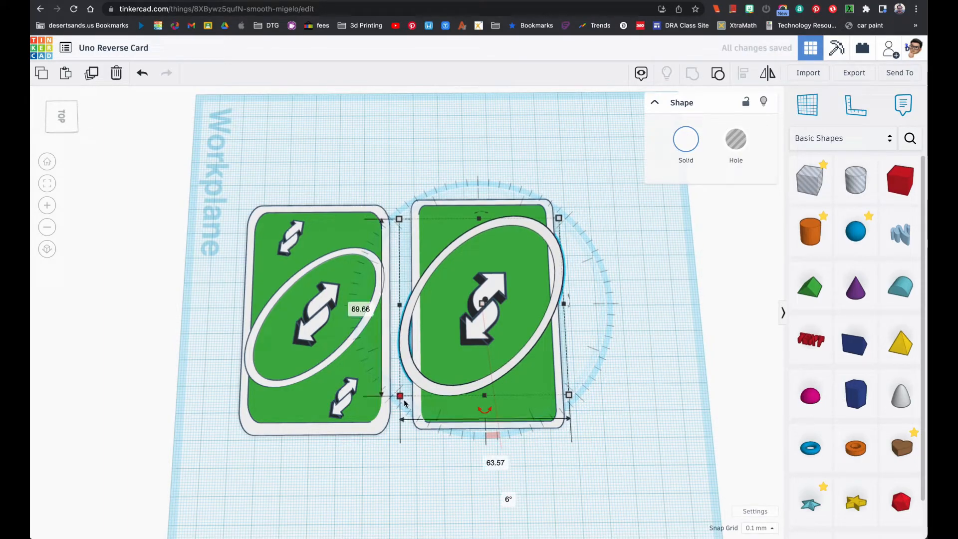
# Shrink the oval ring to about 54 by 59 mm and shift it to fit across the card's width
pyautogui.moveTo(401, 398); pyautogui.dragTo(422, 379)
pyautogui.moveTo(560, 254); pyautogui.dragTo(552, 261)
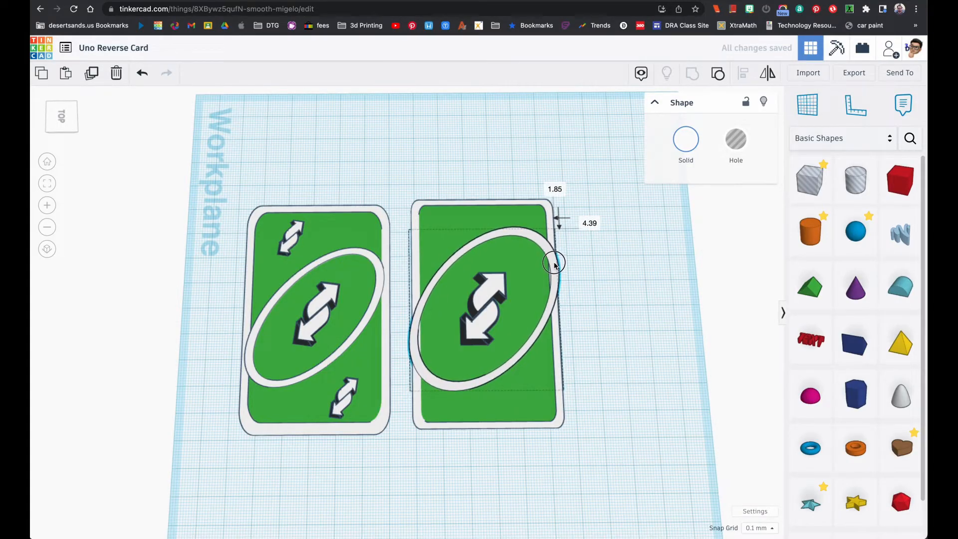
pyautogui.moveTo(410, 390); pyautogui.dragTo(423, 381)
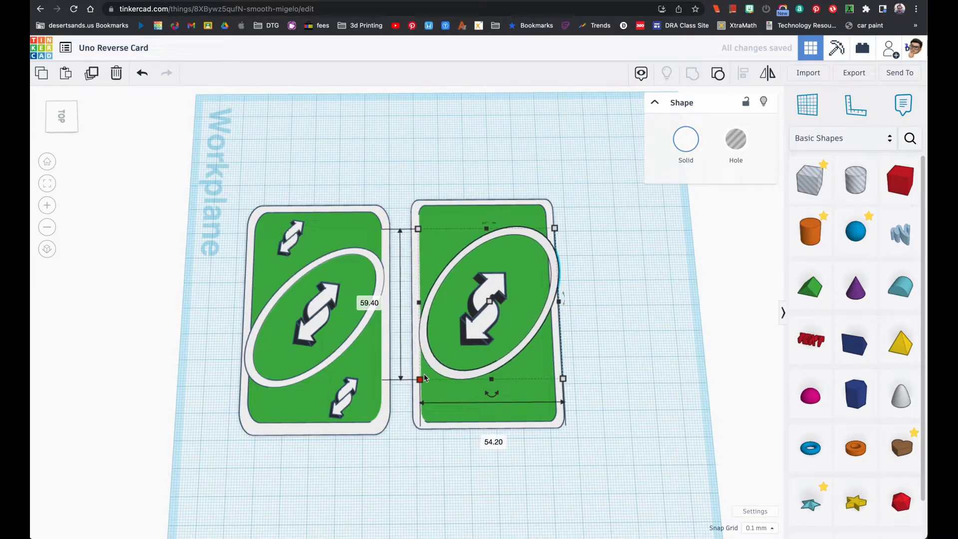
pyautogui.press('Left')
pyautogui.press('Left')
pyautogui.press('Left')
pyautogui.press('Left')
pyautogui.press('Left')
pyautogui.press('Left')
pyautogui.press('Left')
pyautogui.press('Left')
pyautogui.press('Left')
pyautogui.press('Left')
pyautogui.press('Left')
pyautogui.press('Left')
pyautogui.press('Left')
pyautogui.press('Left')
pyautogui.press('Left')
pyautogui.press('Left')
pyautogui.press('Left')
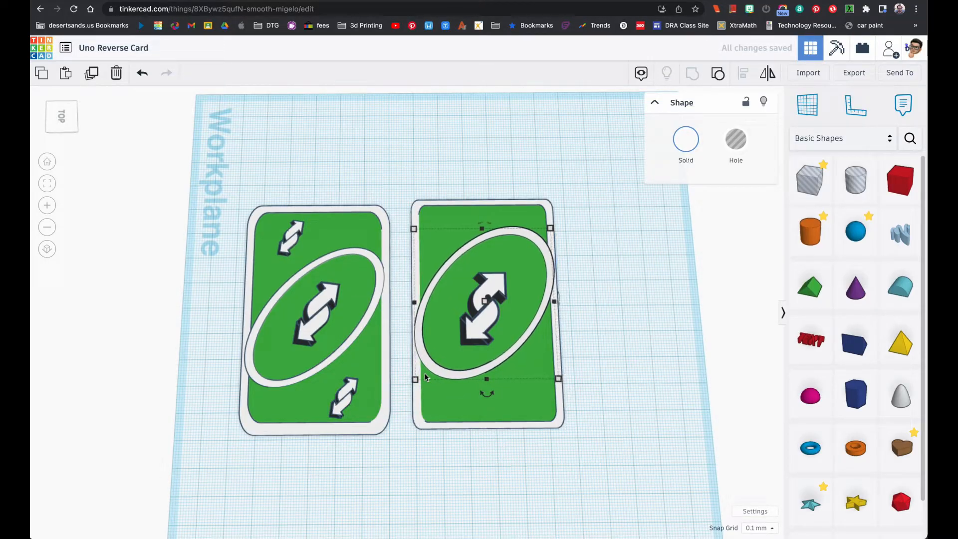
# Nudge the white oval ring slightly towards the new card's lower edge to centre it around the double arrow
pyautogui.press('Down')
pyautogui.press('Down')
pyautogui.press('Down')
pyautogui.press('Down')
pyautogui.press('Down')
pyautogui.press('Down')
pyautogui.press('Down')
pyautogui.press('Down')
pyautogui.press('Down')
pyautogui.press('Down')
pyautogui.press('Down')
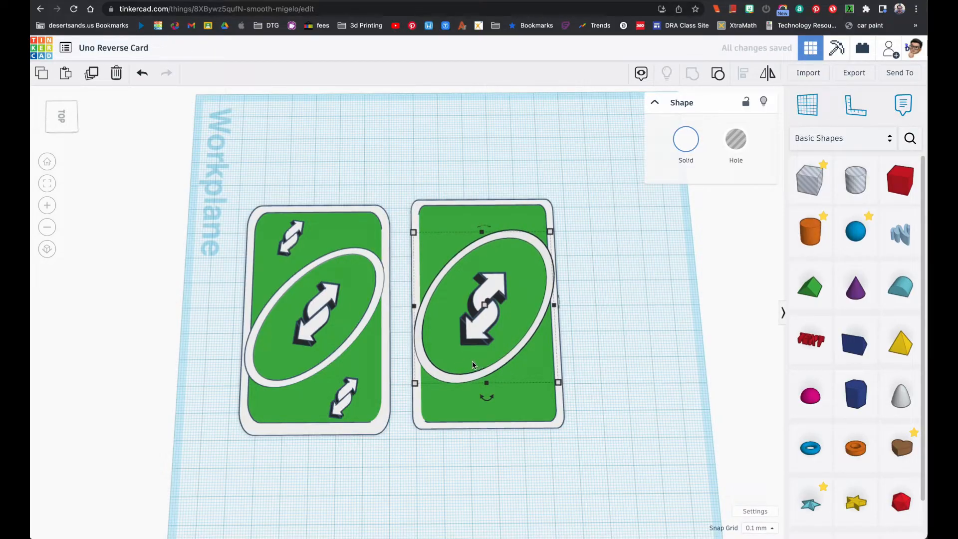
# Set the height of the white oval ring on the new card to 2 mm
pyautogui.click(46, 187)
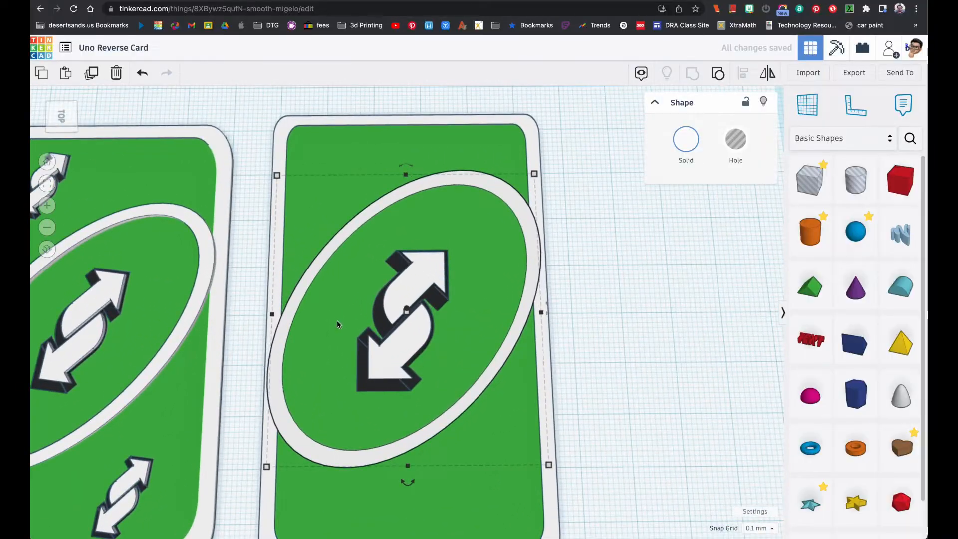
pyautogui.moveTo(412, 350); pyautogui.dragTo(337, 322, button='right')
pyautogui.click(272, 357)
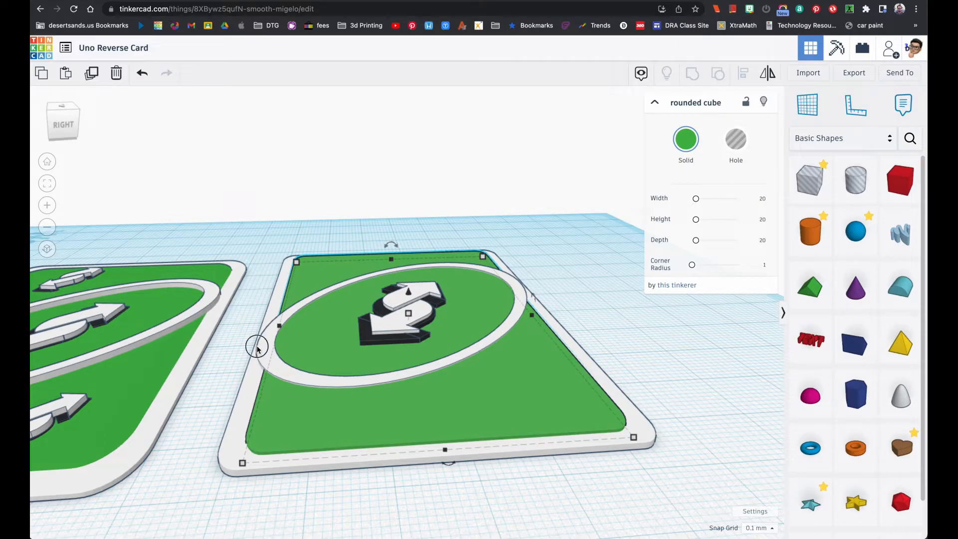
pyautogui.click(257, 347)
pyautogui.moveTo(407, 311)
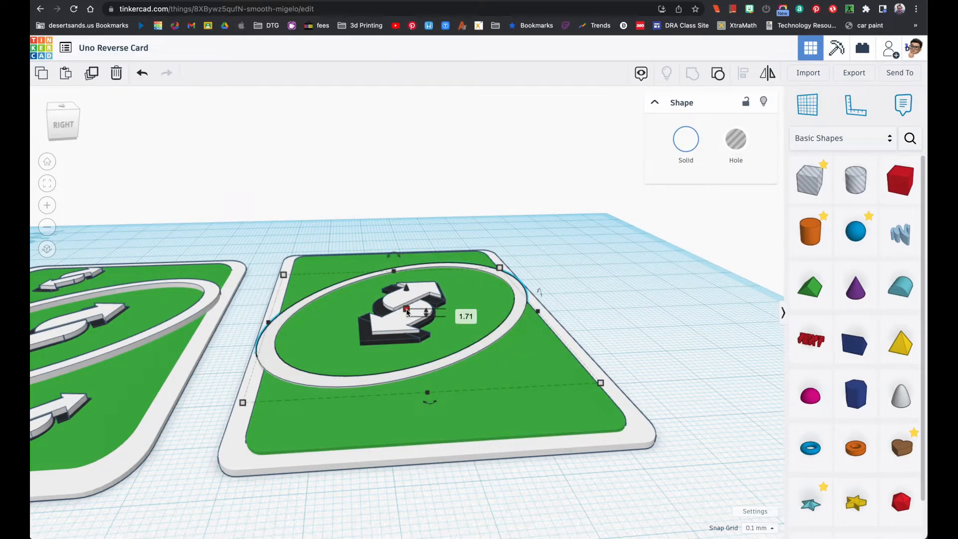
pyautogui.click(459, 313)
pyautogui.write('2')
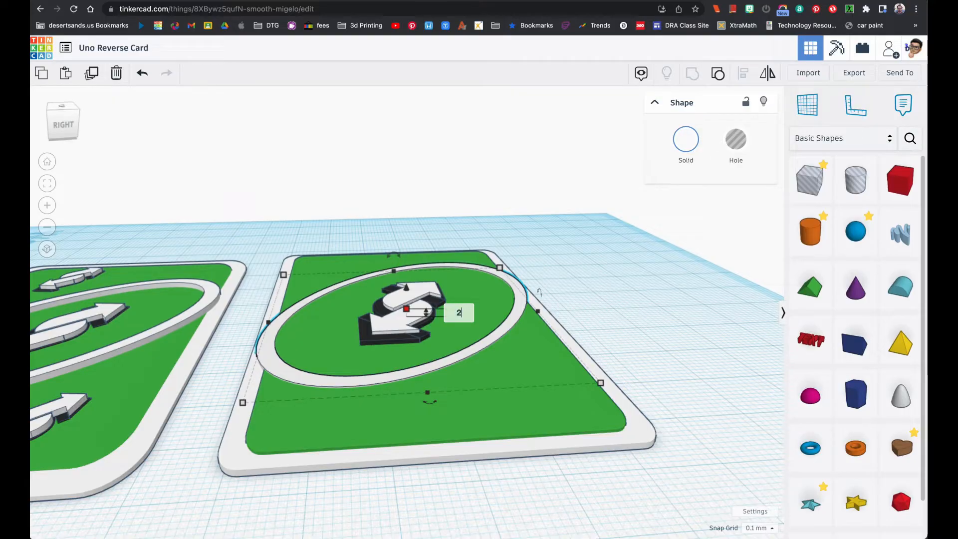
pyautogui.press('Return')
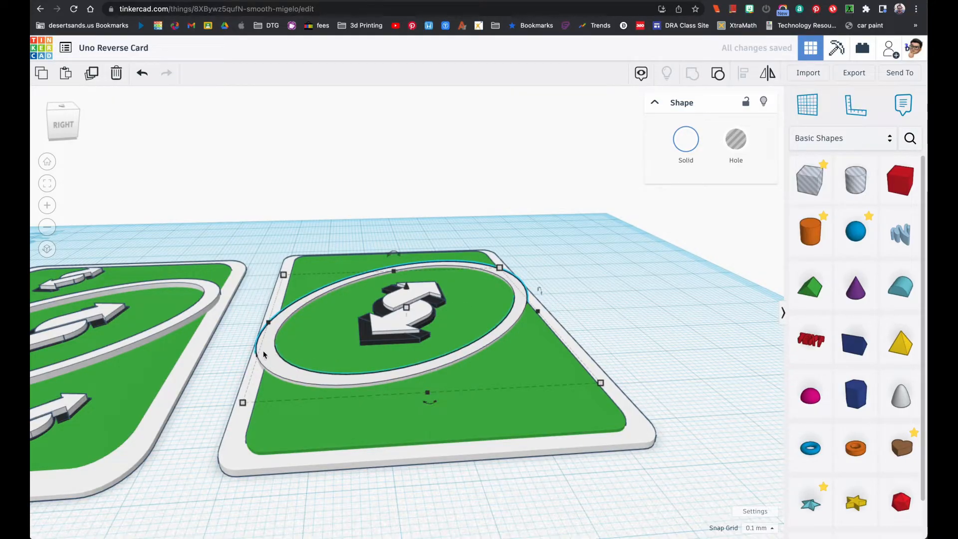
# Shrink the oval ring proportionally to about 52 by 57 mm and nudge it towards the card's lower edge
pyautogui.moveTo(320, 365); pyautogui.dragTo(327, 413, button='right')
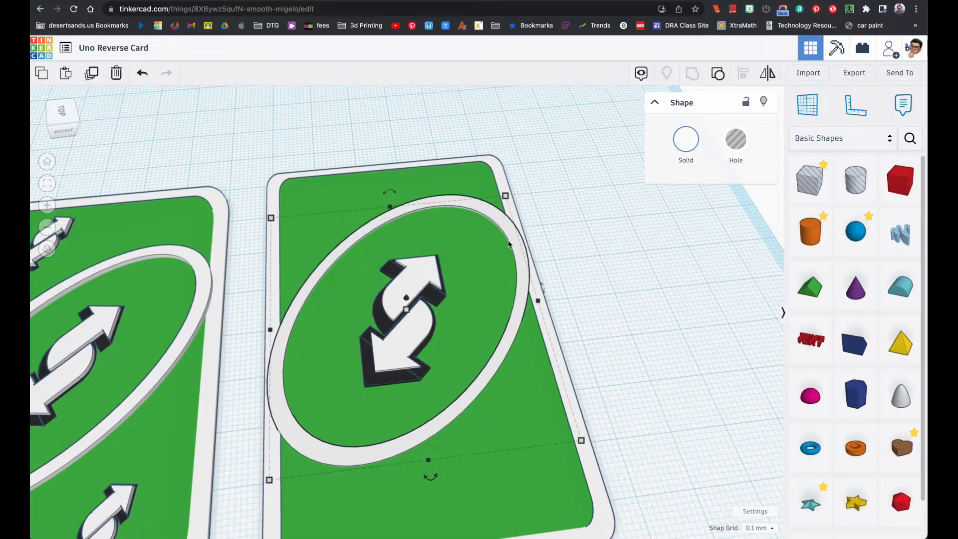
pyautogui.moveTo(274, 483)
pyautogui.moveTo(272, 484); pyautogui.dragTo(284, 467)
pyautogui.press('Down')
pyautogui.press('Down')
pyautogui.press('Down')
pyautogui.press('Down')
pyautogui.press('Down')
pyautogui.press('Down')
pyautogui.press('Down')
pyautogui.press('Down')
pyautogui.press('Down')
pyautogui.press('Down')
pyautogui.moveTo(427, 387); pyautogui.dragTo(407, 456, button='right')
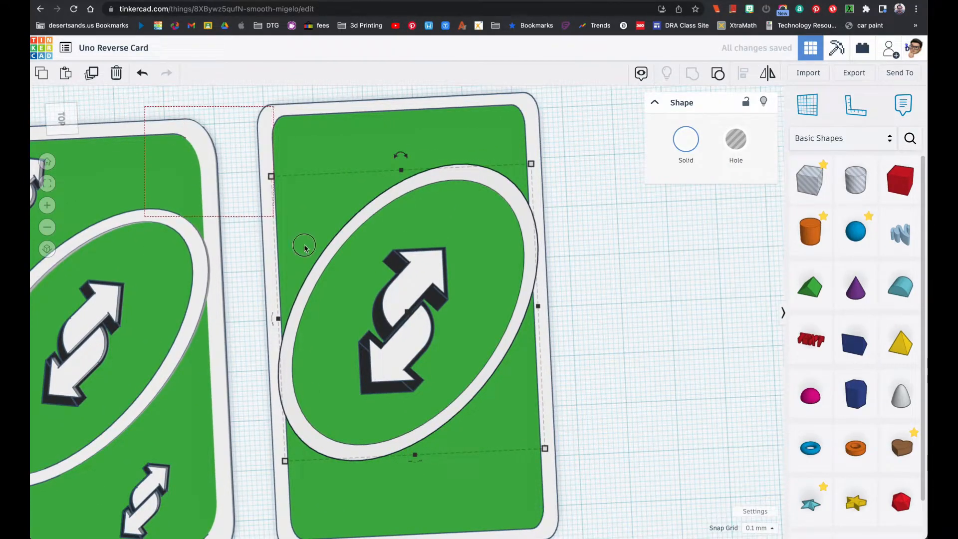
# View both cards in full and compare the new card's oval ring with the reference card image
pyautogui.hotkey('ctrl', 'a')
pyautogui.click(48, 184)
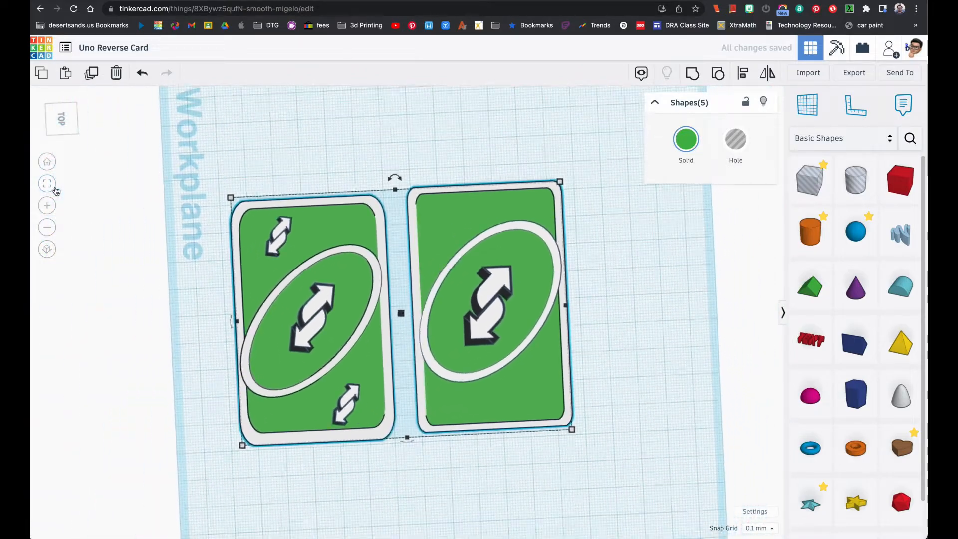
pyautogui.click(173, 271)
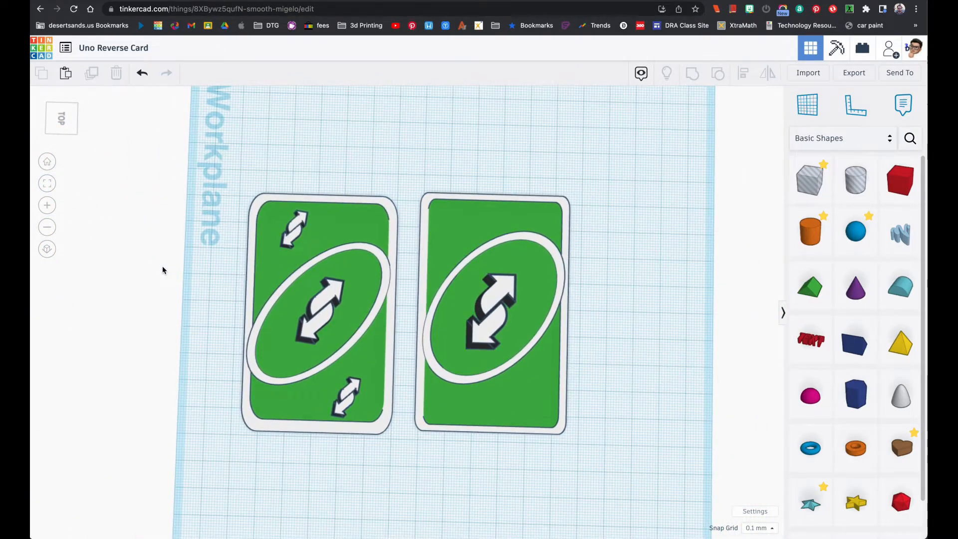
pyautogui.press('super+Tab')
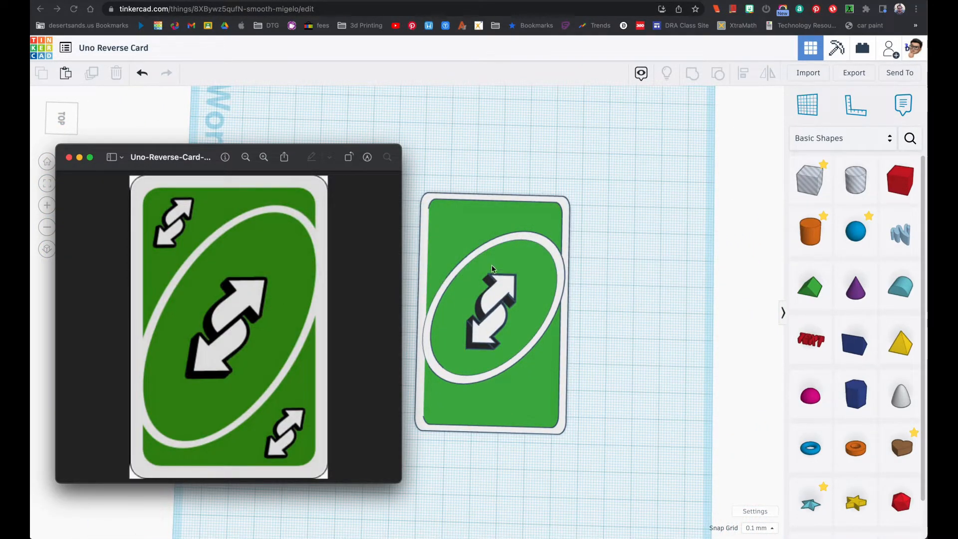
pyautogui.press('super+Tab')
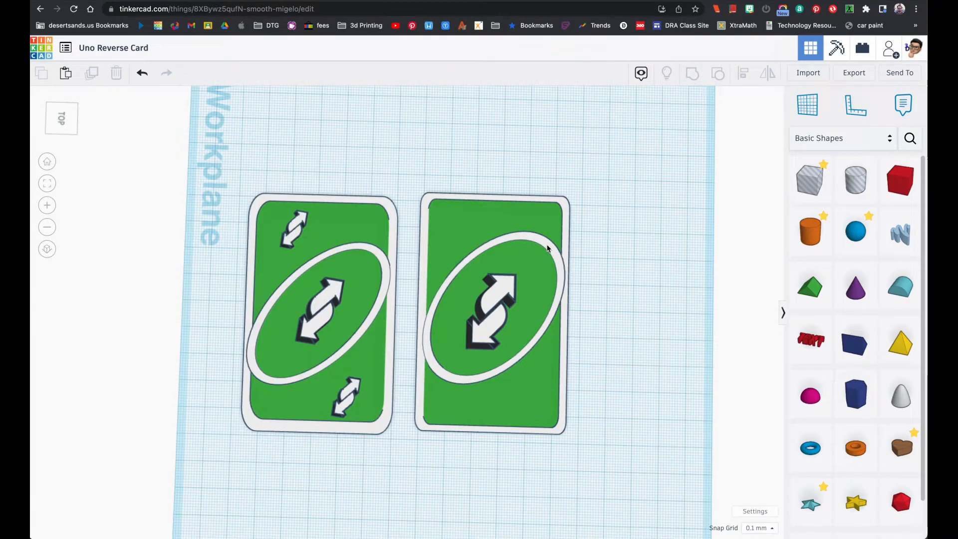
# Enlarge the new card's oval ring proportionally from its upper right corner
pyautogui.click(548, 248)
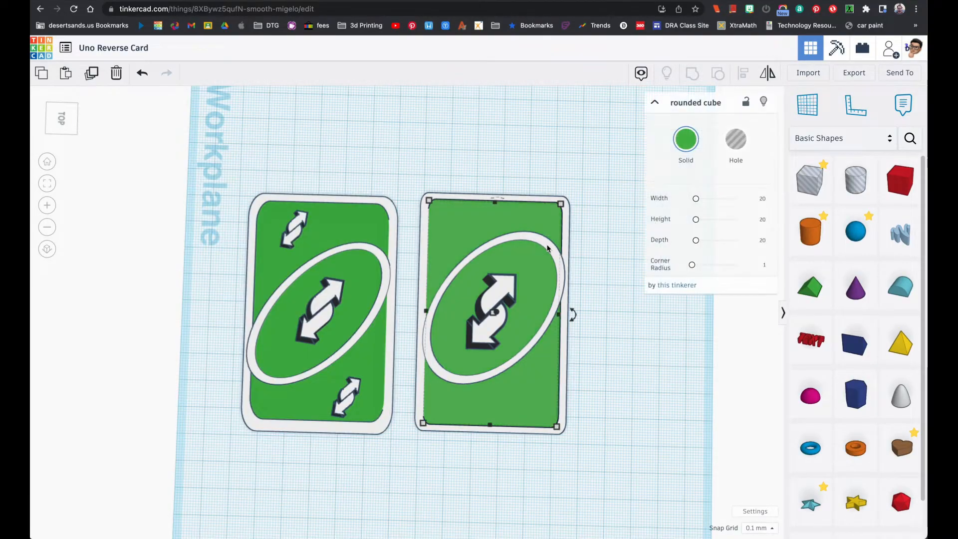
pyautogui.click(563, 282)
pyautogui.moveTo(563, 282)
pyautogui.mouseDown(button='right')
pyautogui.moveTo(543, 205)
pyautogui.moveTo(556, 282)
pyautogui.mouseUp(button='right')
pyautogui.click(557, 298)
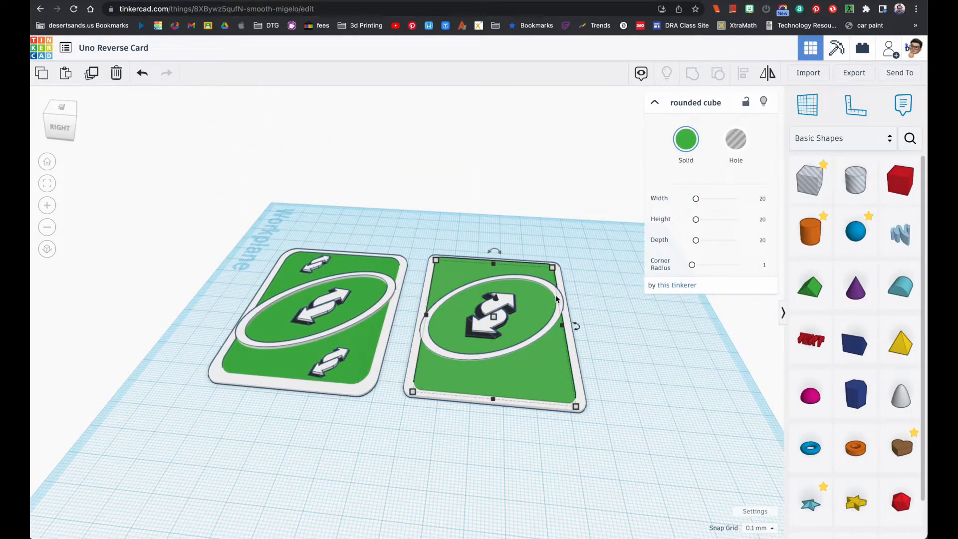
pyautogui.keyDown('shift'); pyautogui.click(557, 298); pyautogui.keyUp('shift')
pyautogui.moveTo(557, 300); pyautogui.dragTo(574, 313, button='right')
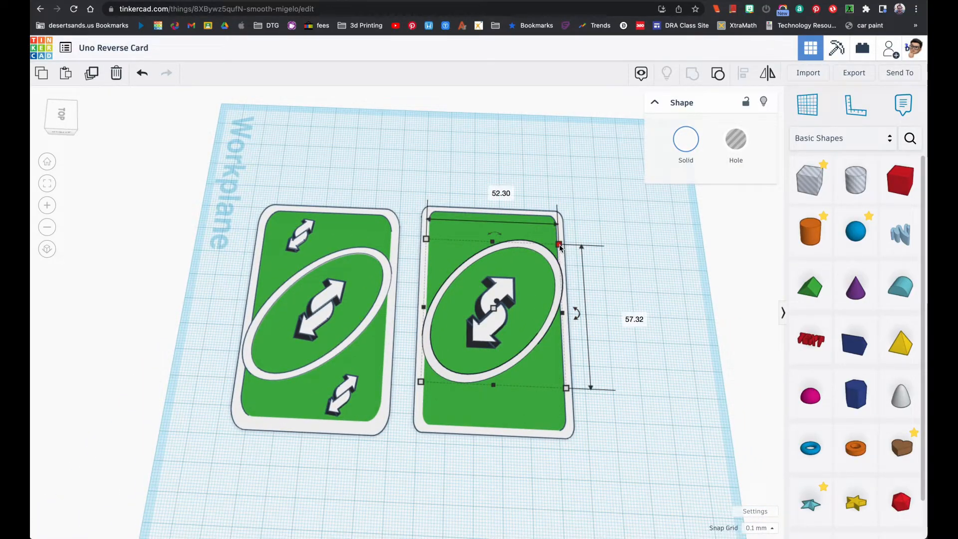
pyautogui.moveTo(560, 247); pyautogui.dragTo(567, 231)
# Rotate the oval ring to a steeper tilt and fit it over the card's width at about 56 by 67 mm
pyautogui.moveTo(596, 303)
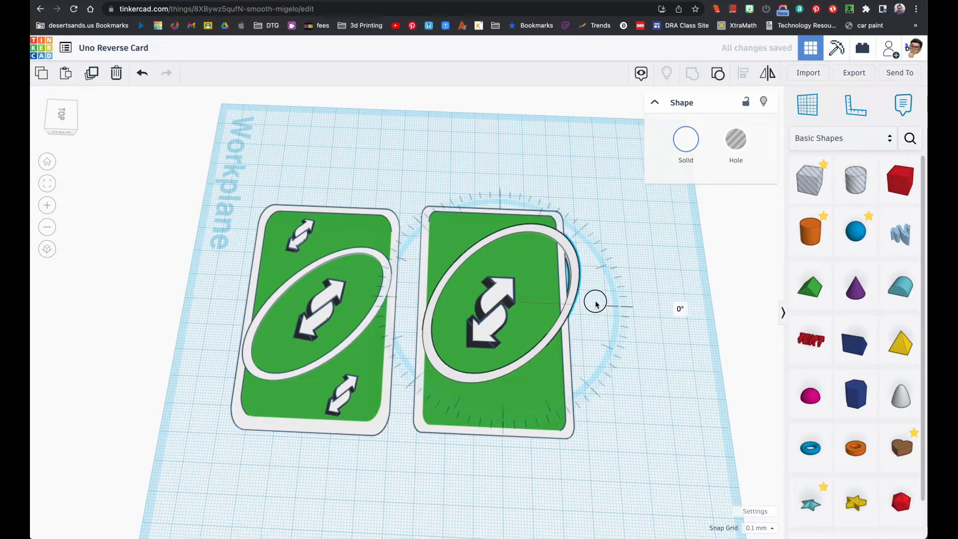
pyautogui.moveTo(612, 287); pyautogui.dragTo(644, 294)
pyautogui.moveTo(567, 254); pyautogui.dragTo(561, 276)
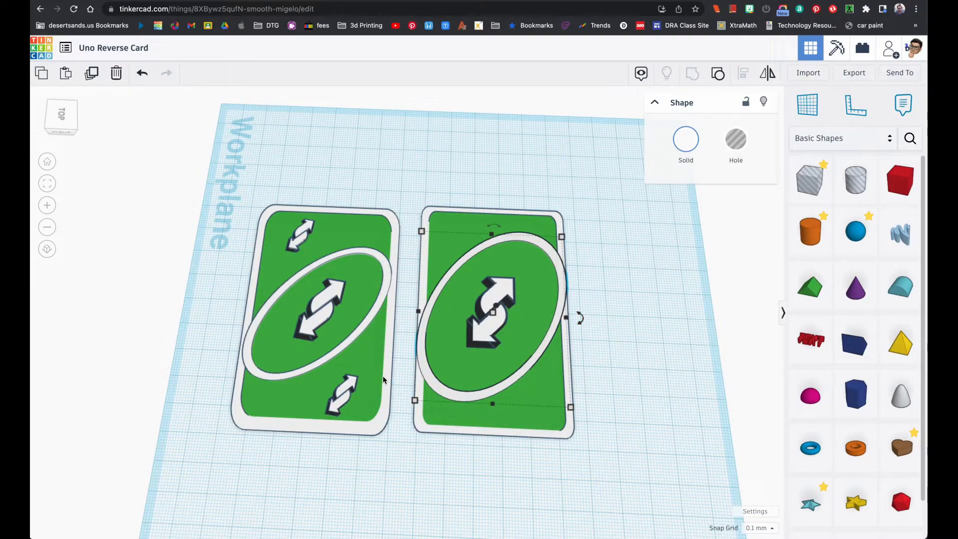
# Switch to the reference card image and compare its oval with the new card's ring from above
pyautogui.press('super+Tab')
pyautogui.moveTo(471, 373); pyautogui.dragTo(460, 407, button='right')
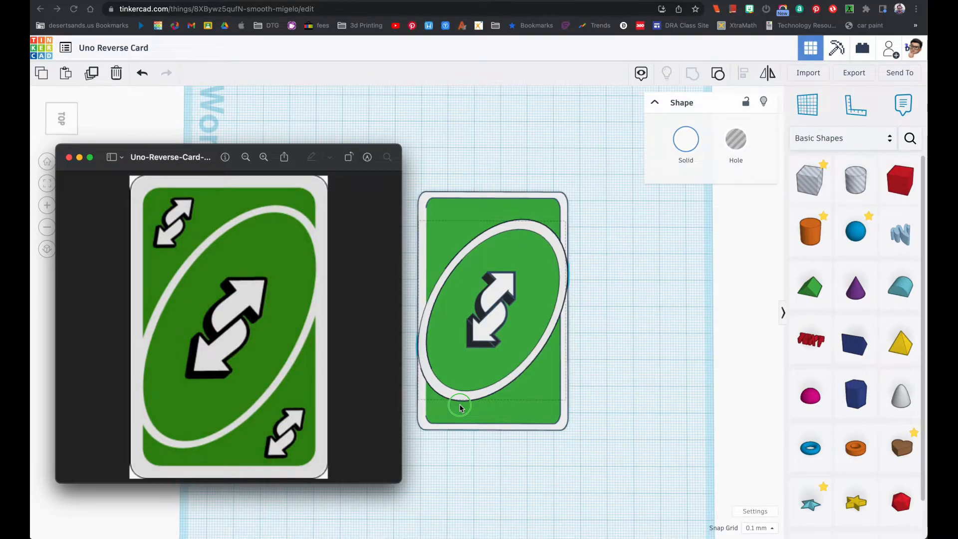
pyautogui.moveTo(460, 407); pyautogui.dragTo(288, 441, button='right')
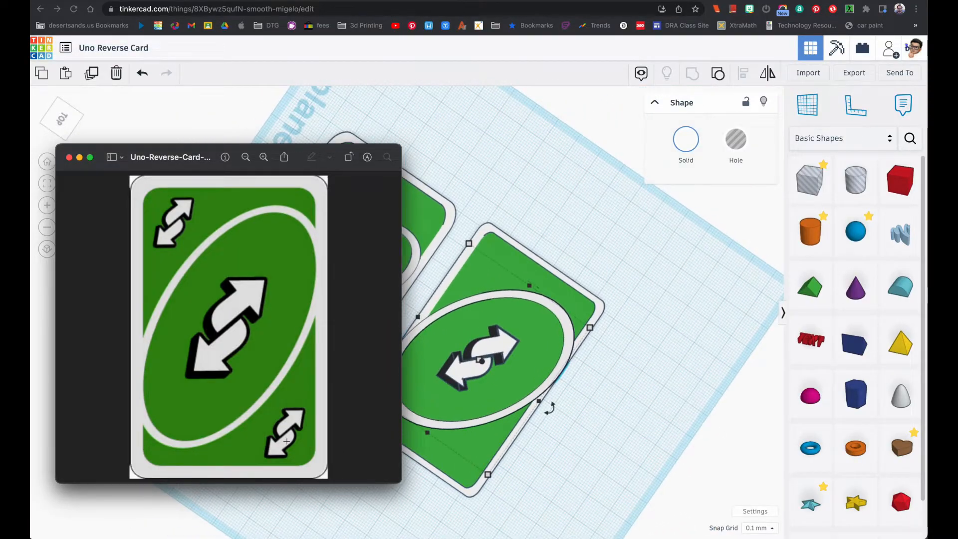
pyautogui.moveTo(435, 466); pyautogui.dragTo(528, 469, button='right')
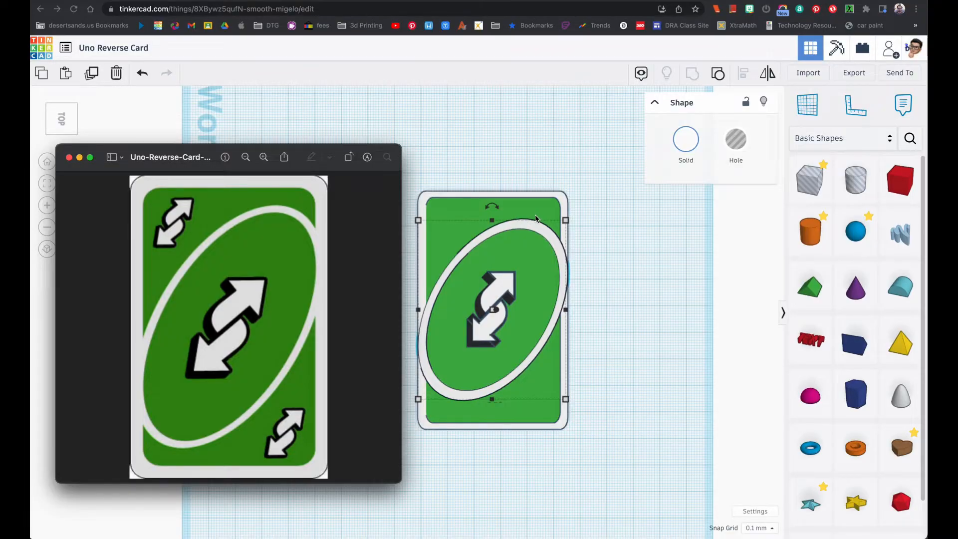
# Return to Tinkercad, enlarge the oval ring proportionally to about 60 by 73 mm and rotate it 5° steeper
pyautogui.click(562, 257)
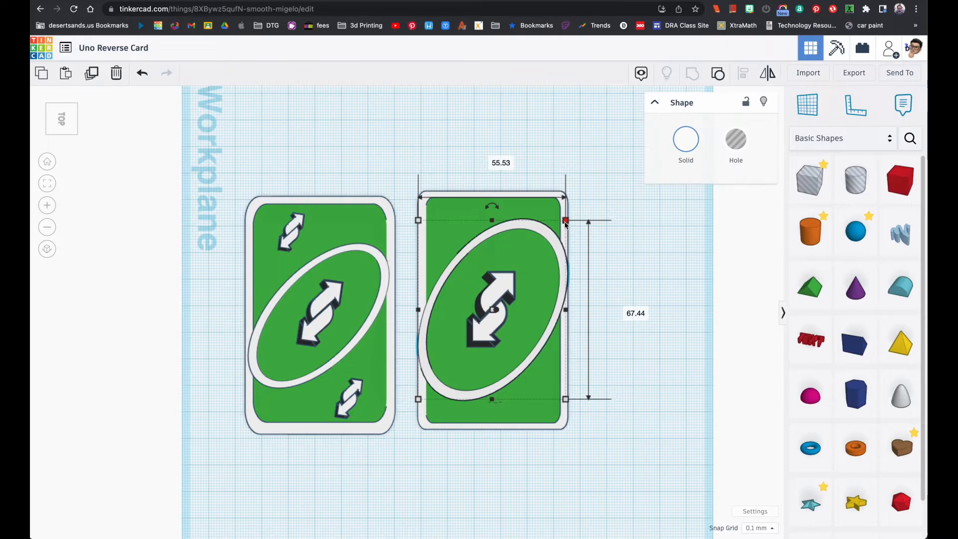
pyautogui.moveTo(566, 224); pyautogui.dragTo(570, 213)
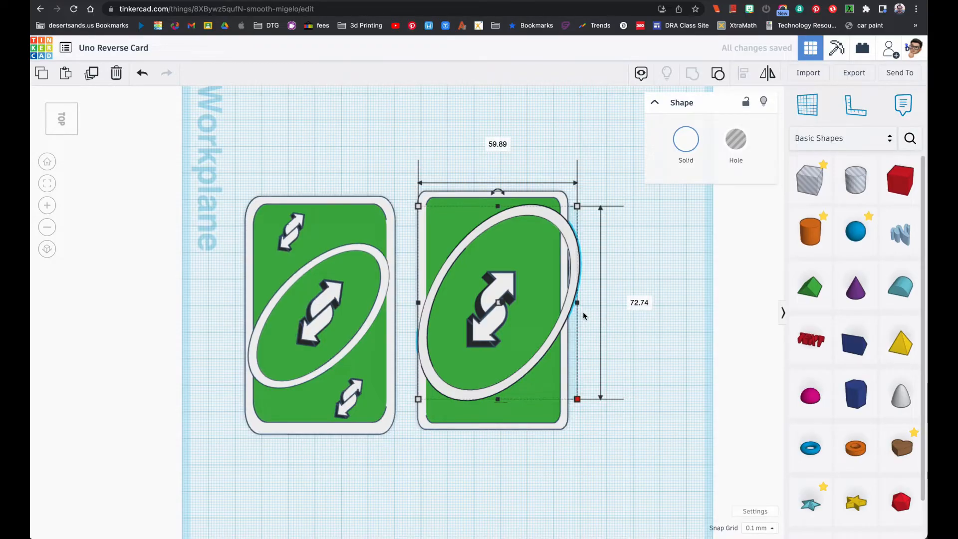
pyautogui.moveTo(497, 191)
pyautogui.moveTo(497, 191); pyautogui.dragTo(485, 154)
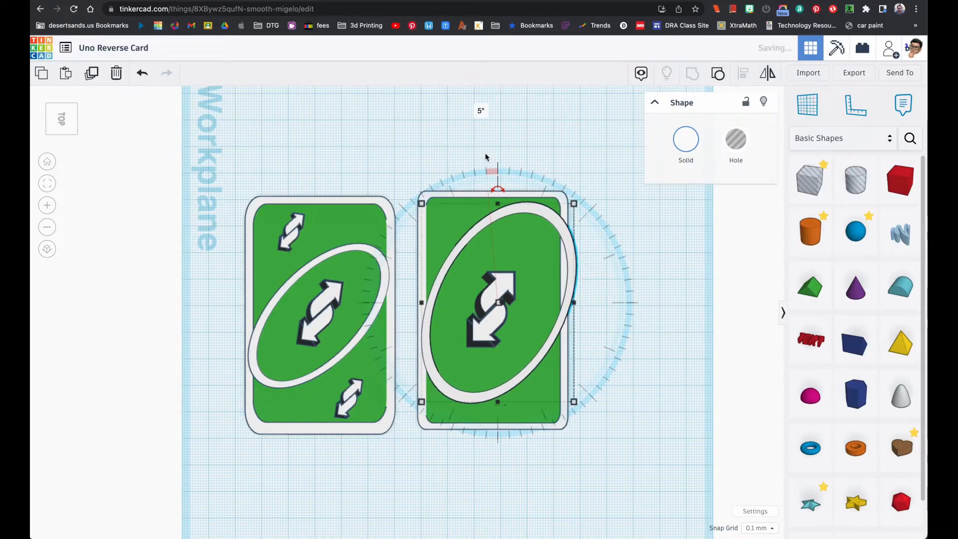
# Nudge the oval ring towards the new card's left and lower edges to centre it around the double arrow
pyautogui.press('Left')
pyautogui.press('Left')
pyautogui.press('Left')
pyautogui.press('Left')
pyautogui.press('Left')
pyautogui.press('Left')
pyautogui.press('Left')
pyautogui.press('Left')
pyautogui.press('Left')
pyautogui.press('Left')
pyautogui.press('Left')
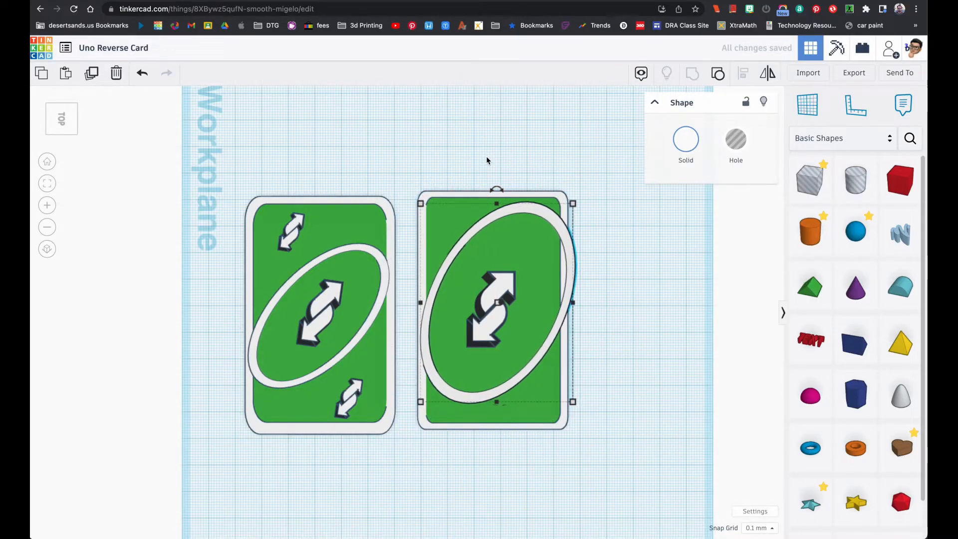
pyautogui.press('Down')
pyautogui.press('Down')
pyautogui.press('Down')
pyautogui.press('Down')
pyautogui.press('Down')
pyautogui.press('Down')
pyautogui.press('Down')
pyautogui.press('Down')
pyautogui.press('Down')
pyautogui.press('Down')
pyautogui.press('Down')
pyautogui.press('Down')
pyautogui.press('Down')
pyautogui.press('Down')
pyautogui.press('Down')
pyautogui.press('Down')
pyautogui.press('Down')
pyautogui.press('Down')
pyautogui.press('Down')
pyautogui.press('Down')
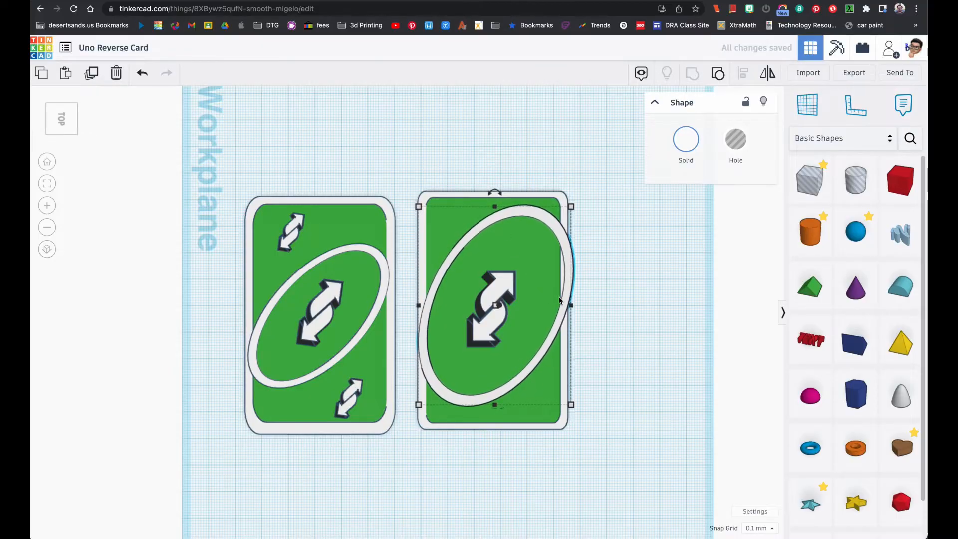
pyautogui.press('Down')
pyautogui.press('Down')
pyautogui.press('Down')
pyautogui.press('Down')
pyautogui.press('Down')
pyautogui.press('Down')
pyautogui.press('Down')
pyautogui.press('Down')
pyautogui.press('Down')
pyautogui.press('Down')
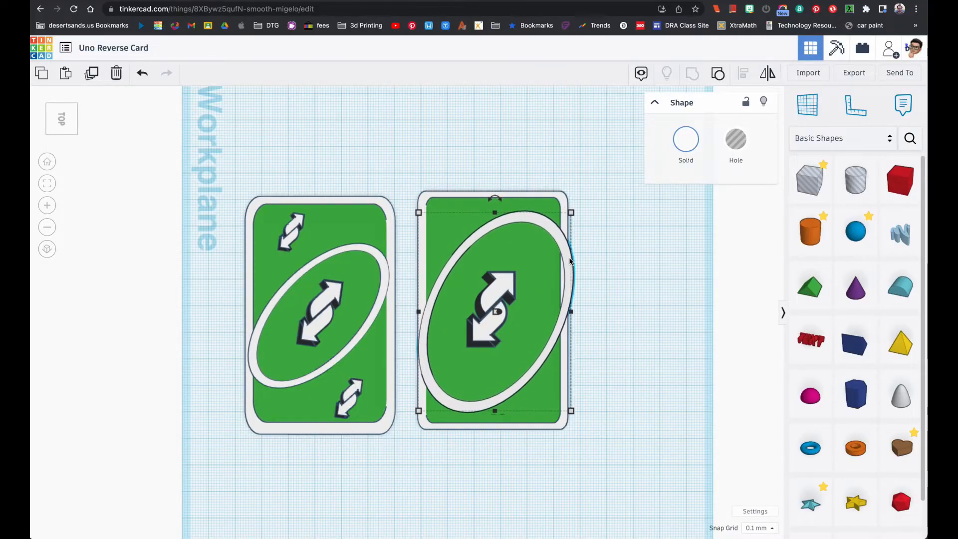
# Shrink the oval ring slightly to match the card's width and nudge it back towards the upper edge
pyautogui.click(571, 214)
pyautogui.moveTo(570, 216); pyautogui.dragTo(562, 223)
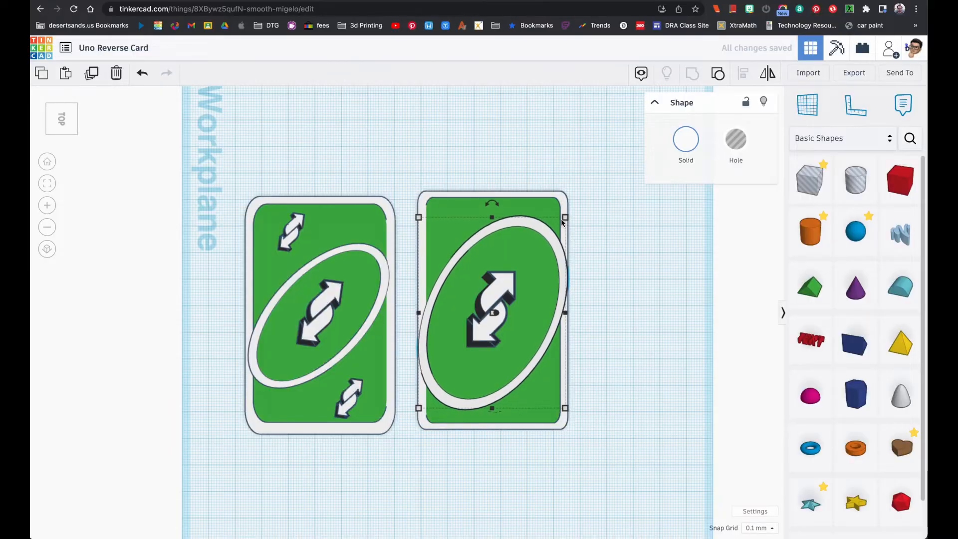
pyautogui.press('Up')
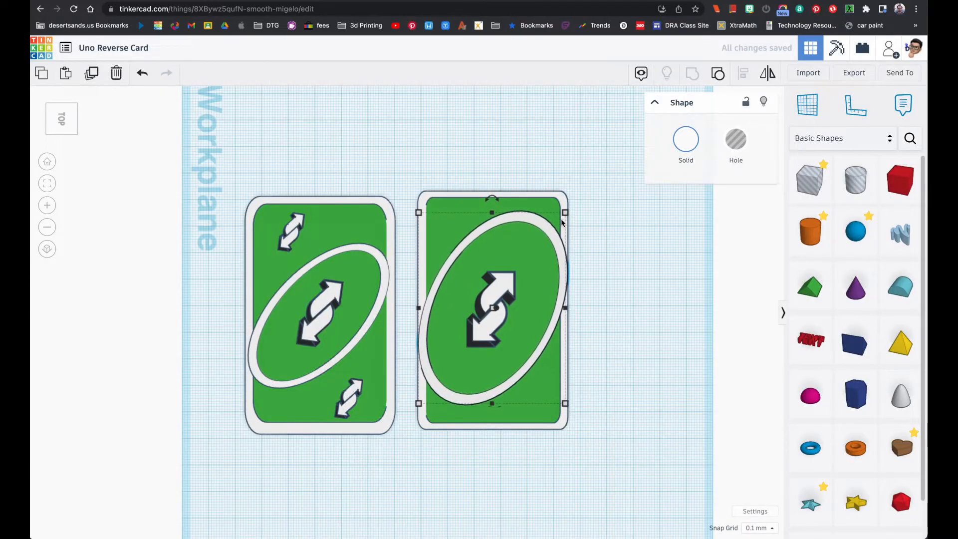
pyautogui.moveTo(573, 299)
pyautogui.mouseDown(button='right')
pyautogui.moveTo(557, 166)
pyautogui.moveTo(563, 253)
pyautogui.moveTo(582, 295)
pyautogui.moveTo(573, 291)
pyautogui.mouseUp(button='right')
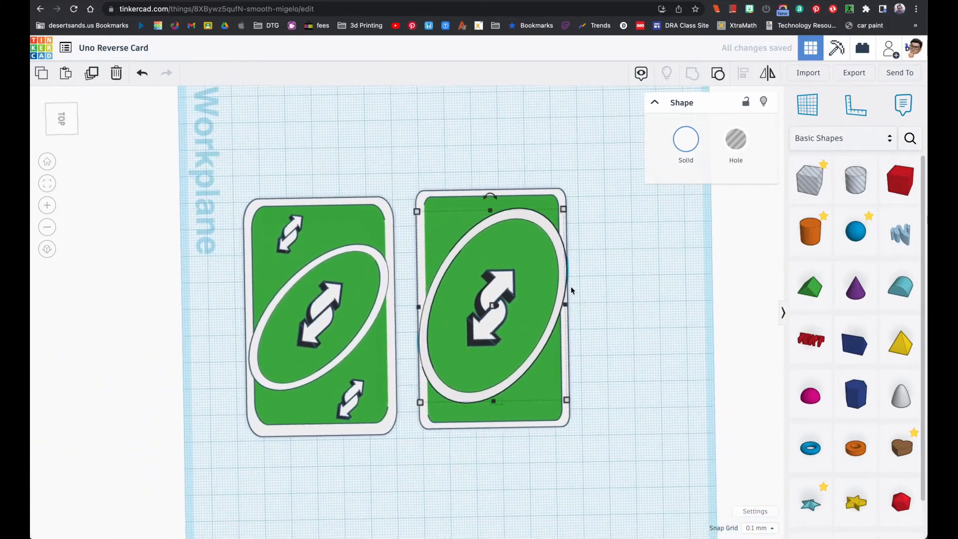
# Switch to the reference card image in Preview
pyautogui.press('super+Tab')
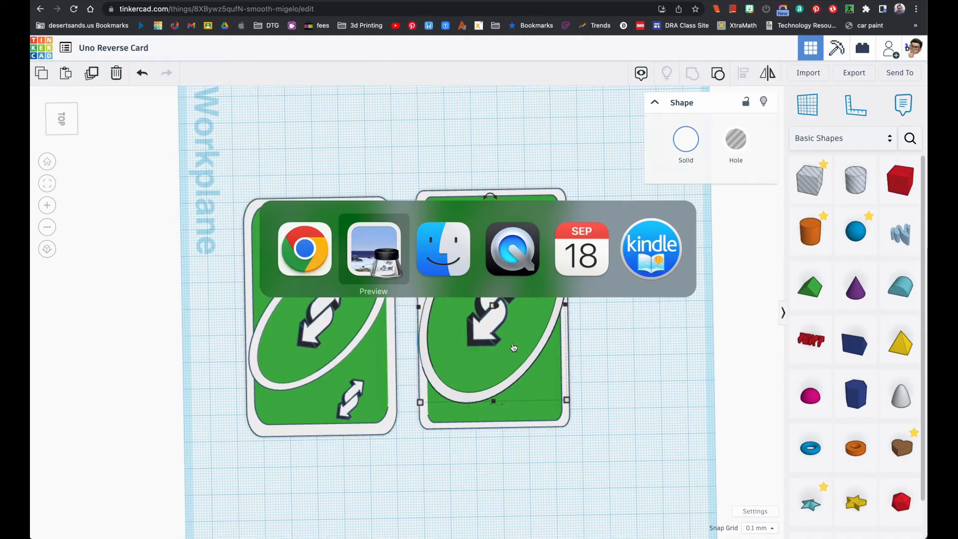
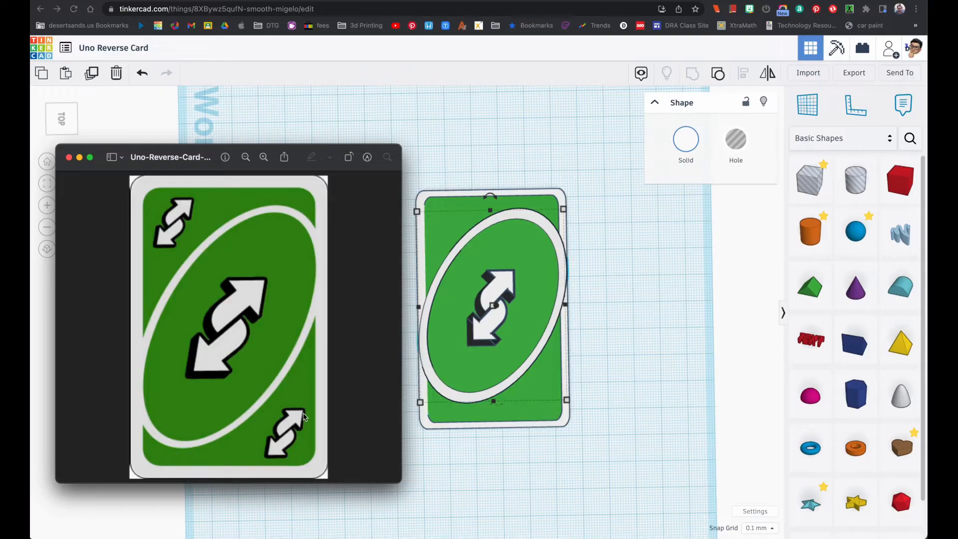
# Return to Tinkercad and examine up close how the black outline pieces sit beneath the central double arrow's white pieces
pyautogui.click(548, 285)
pyautogui.click(501, 288)
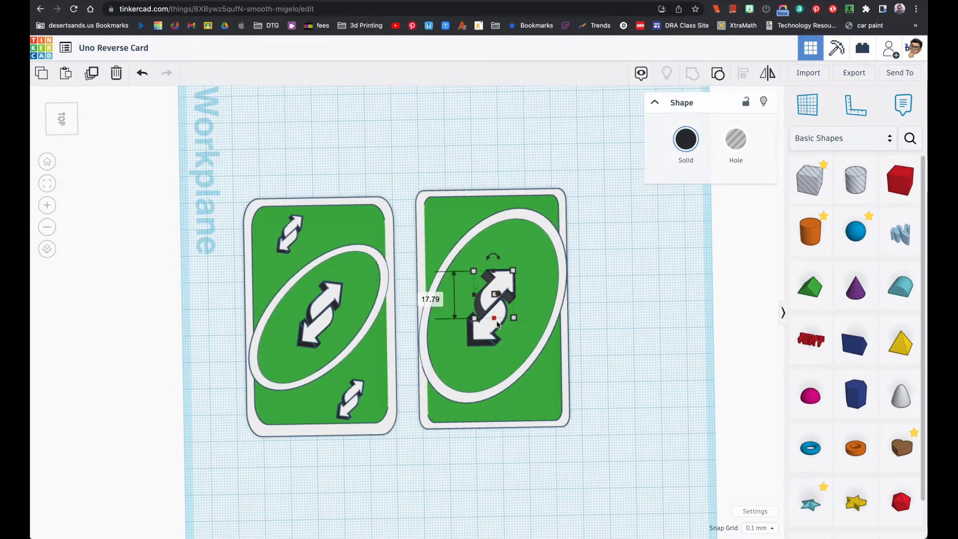
pyautogui.click(46, 184)
pyautogui.moveTo(292, 260); pyautogui.dragTo(247, 165, button='right')
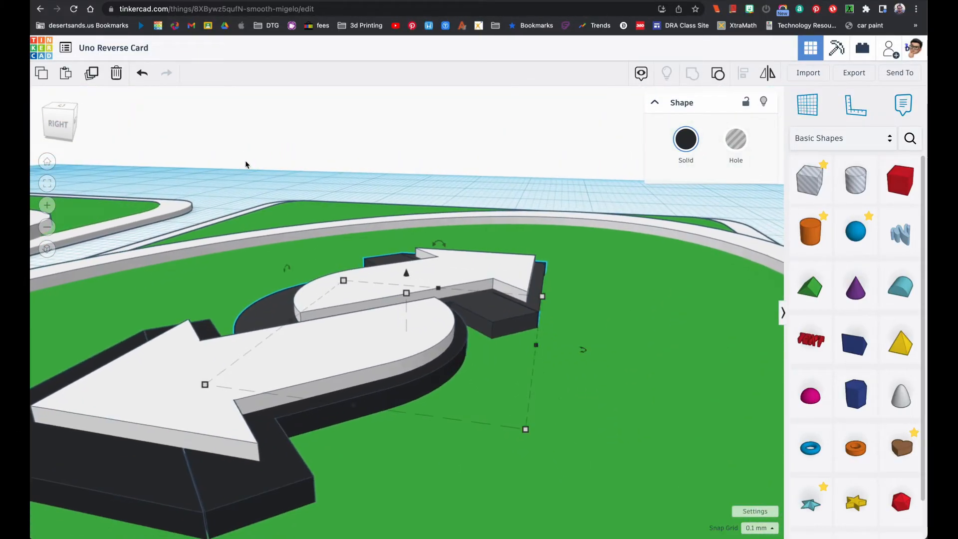
pyautogui.click(256, 371)
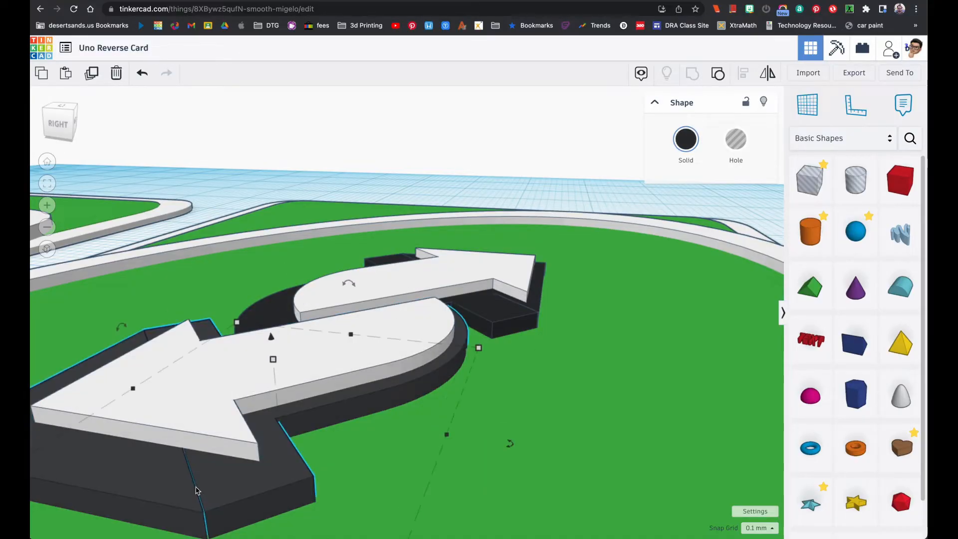
pyautogui.click(499, 309)
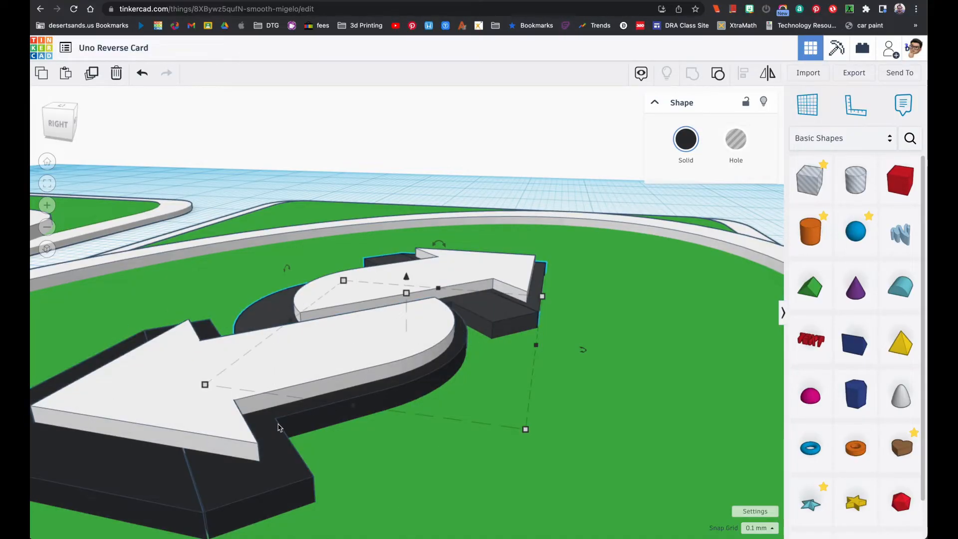
pyautogui.click(233, 436)
pyautogui.click(215, 484)
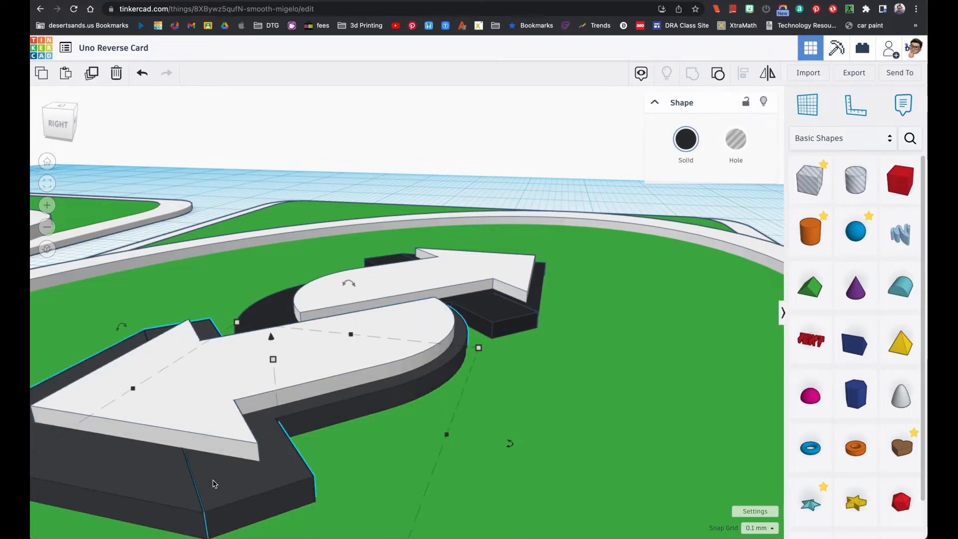
pyautogui.moveTo(216, 470); pyautogui.dragTo(348, 460, button='right')
pyautogui.click(364, 440)
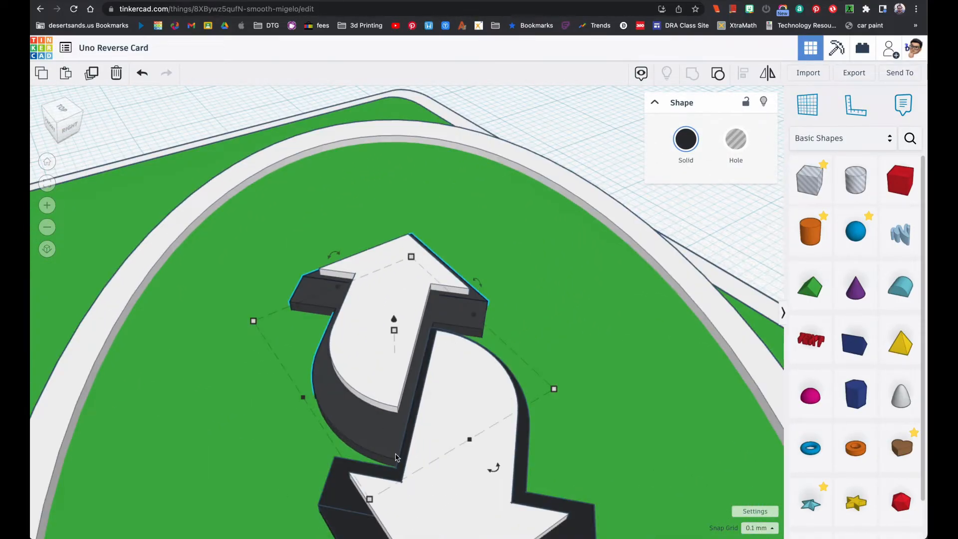
pyautogui.keyDown('shift'); pyautogui.click(397, 505); pyautogui.keyUp('shift')
pyautogui.scroll(-6, 411, 469)
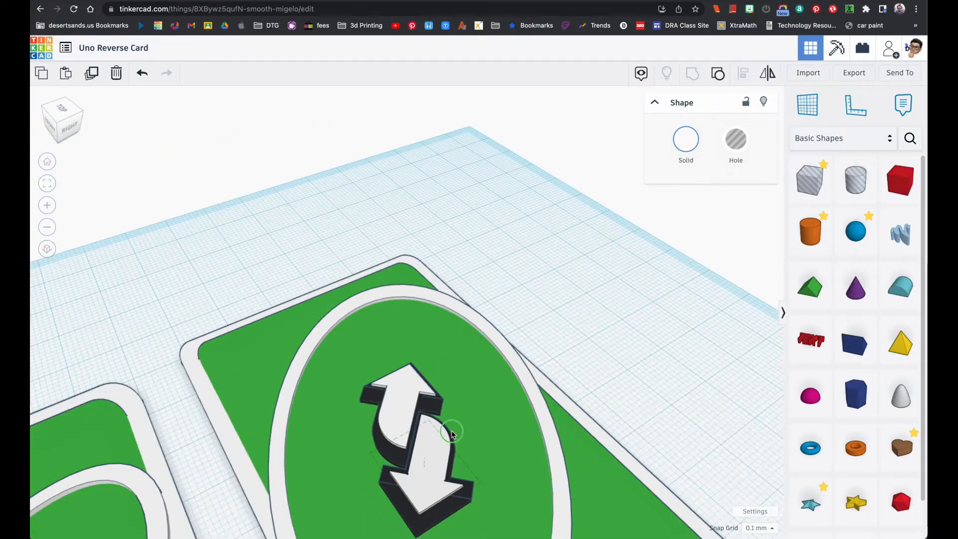
# Examine from a low side angle the overlap and heights of the central double arrow's separate white and black pieces
pyautogui.moveTo(400, 428); pyautogui.dragTo(299, 388, button='right')
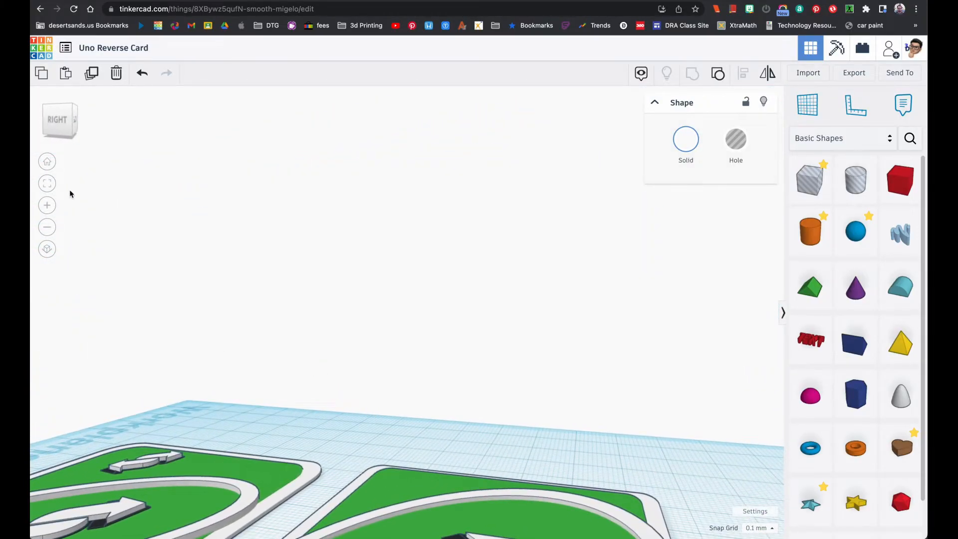
pyautogui.click(47, 184)
pyautogui.scroll(3, 315, 303)
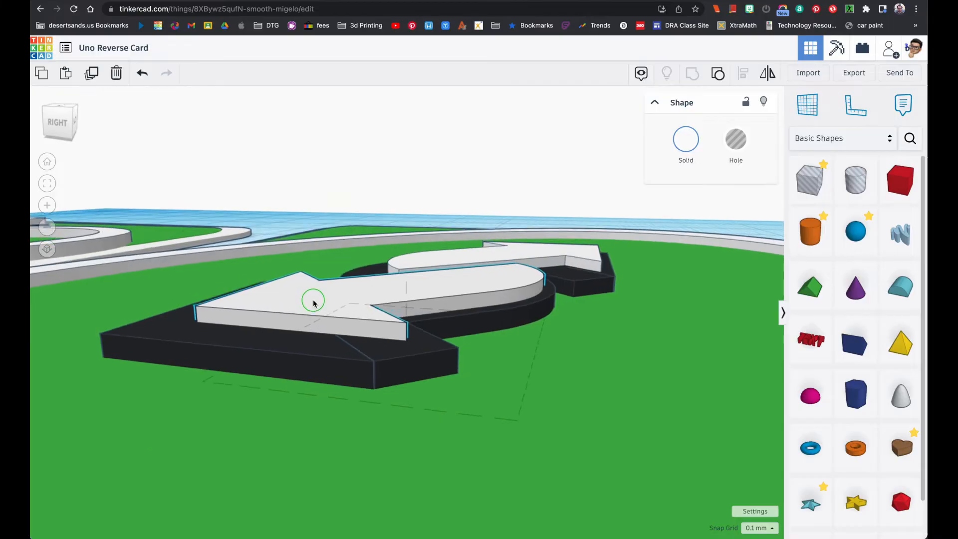
pyautogui.click(143, 356)
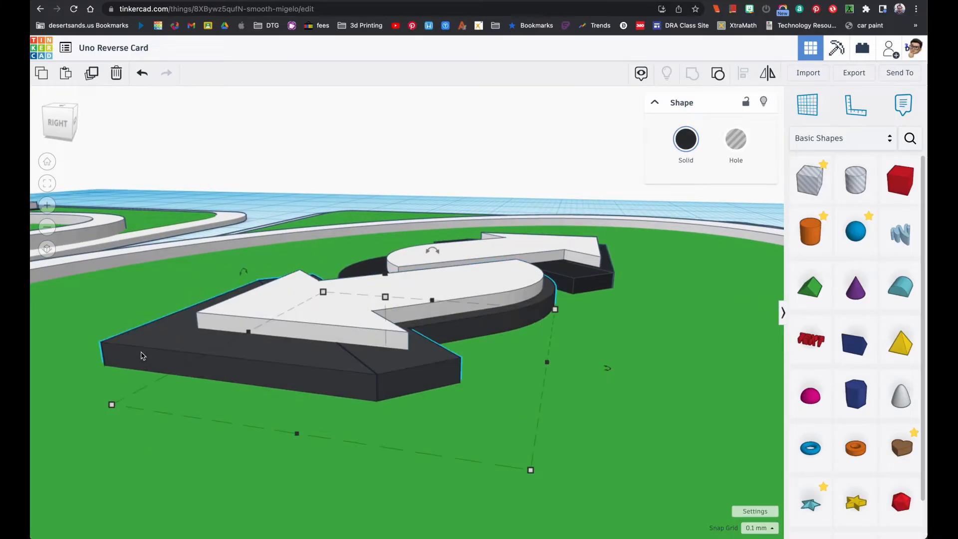
pyautogui.click(574, 277)
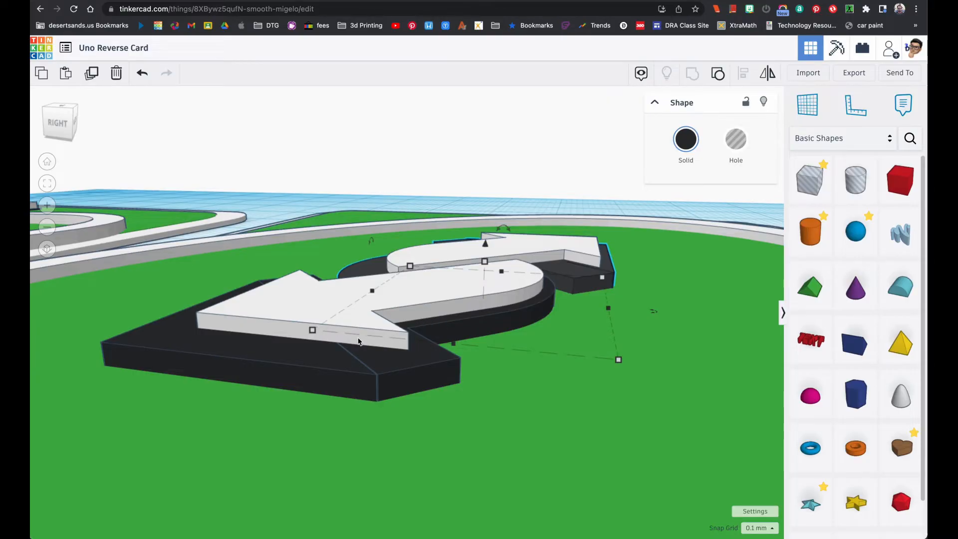
pyautogui.click(350, 352)
pyautogui.moveTo(345, 342); pyautogui.dragTo(481, 360, button='right')
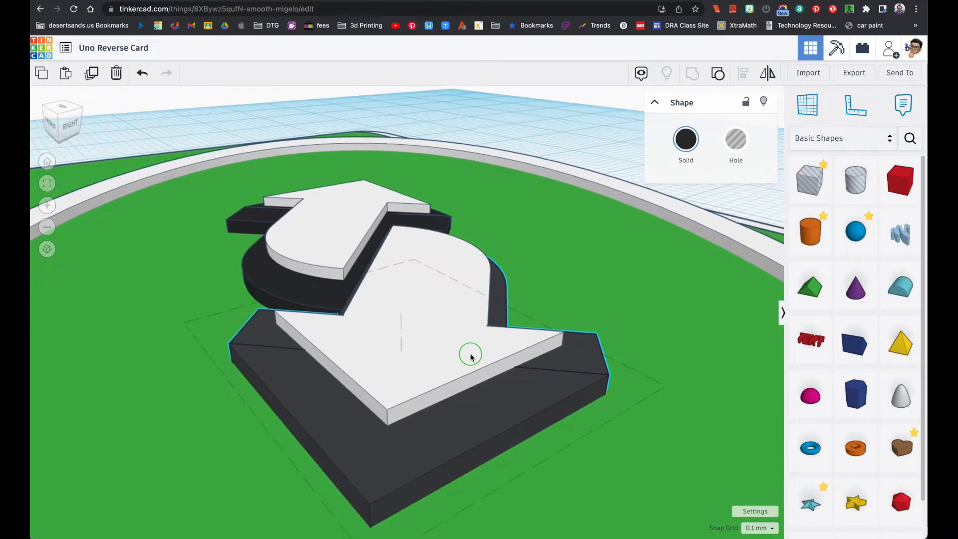
pyautogui.scroll(-8, 471, 357)
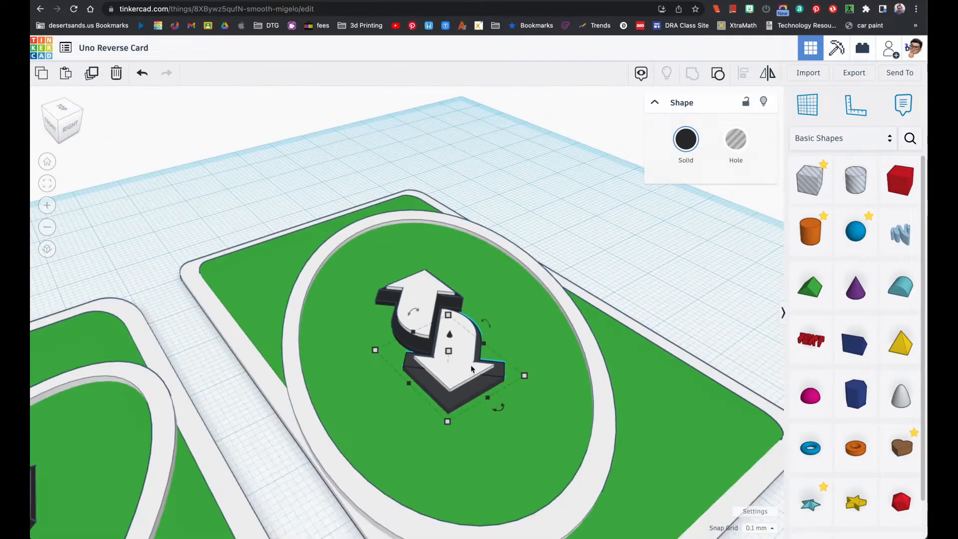
pyautogui.moveTo(471, 364)
pyautogui.mouseDown(button='right')
pyautogui.moveTo(474, 376)
pyautogui.moveTo(392, 370)
pyautogui.moveTo(364, 325)
pyautogui.moveTo(485, 358)
pyautogui.mouseUp(button='right')
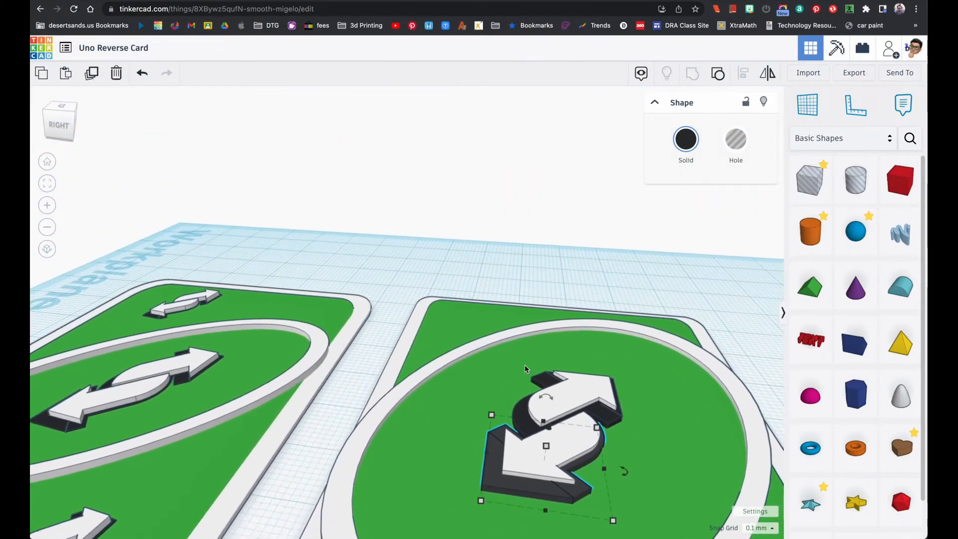
pyautogui.click(594, 392)
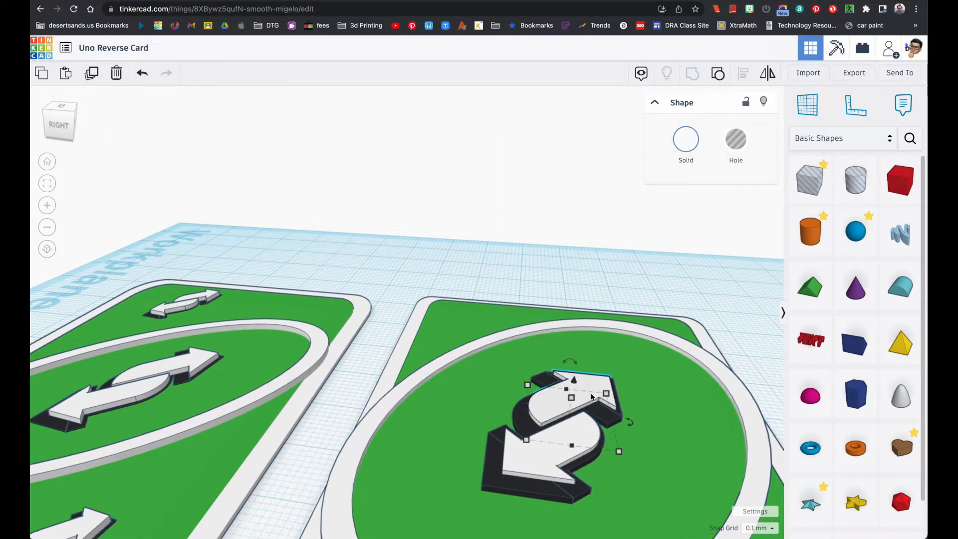
pyautogui.click(520, 461)
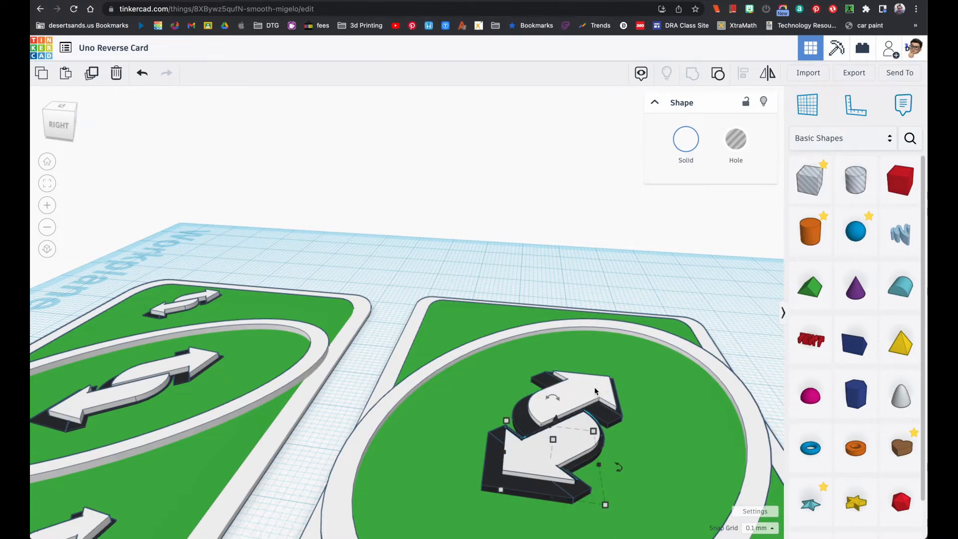
pyautogui.click(565, 395)
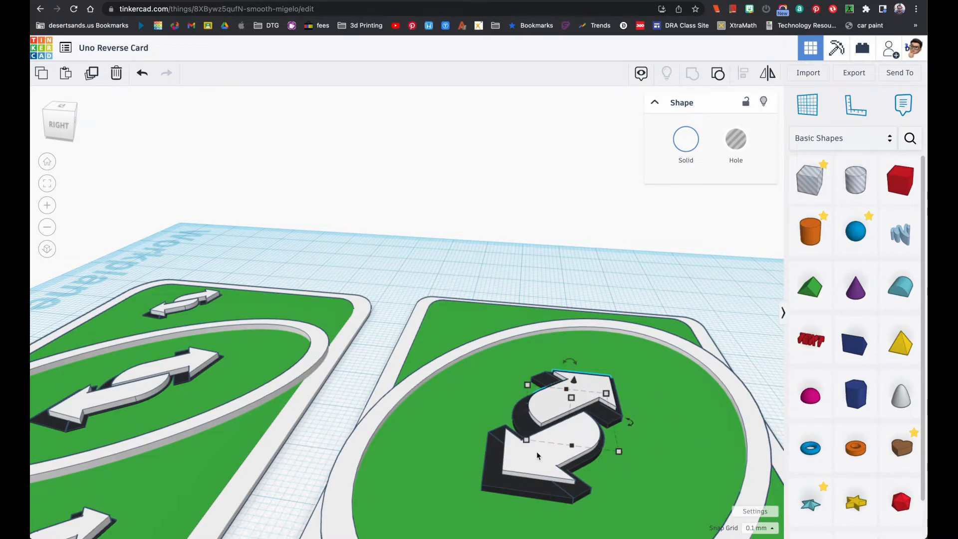
pyautogui.click(495, 486)
# Lower the new card's white base, green panel and oval ring together below the workplane, clear of the double arrow
pyautogui.moveTo(560, 418); pyautogui.dragTo(583, 407, button='right')
pyautogui.moveTo(351, 329); pyautogui.dragTo(448, 408)
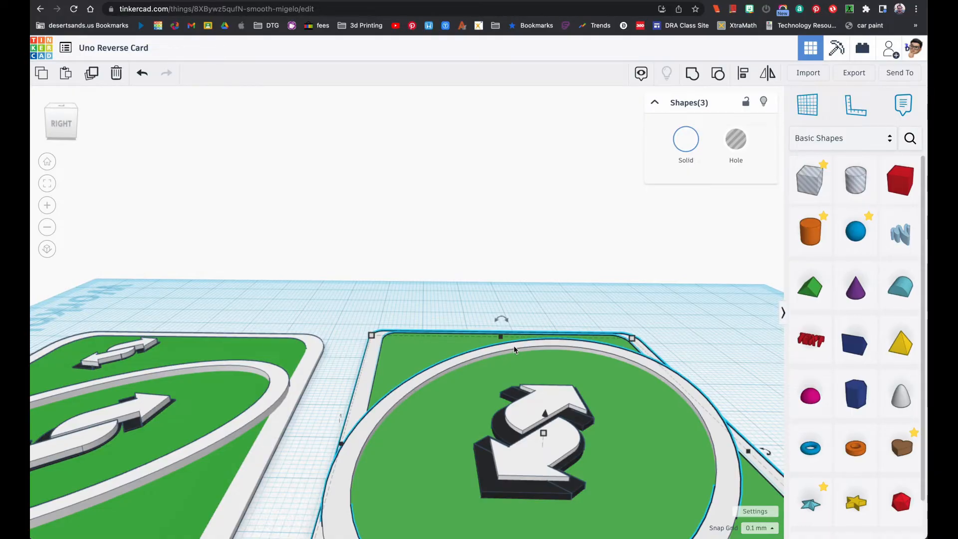
pyautogui.moveTo(545, 415); pyautogui.dragTo(555, 520)
pyautogui.moveTo(626, 444); pyautogui.dragTo(642, 402, button='right')
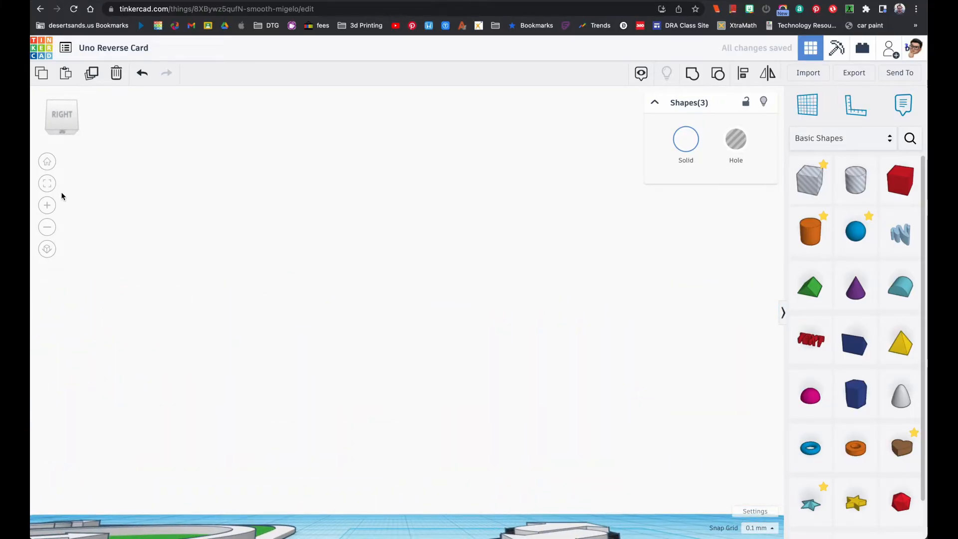
pyautogui.click(48, 184)
pyautogui.moveTo(254, 270); pyautogui.dragTo(272, 355, button='right')
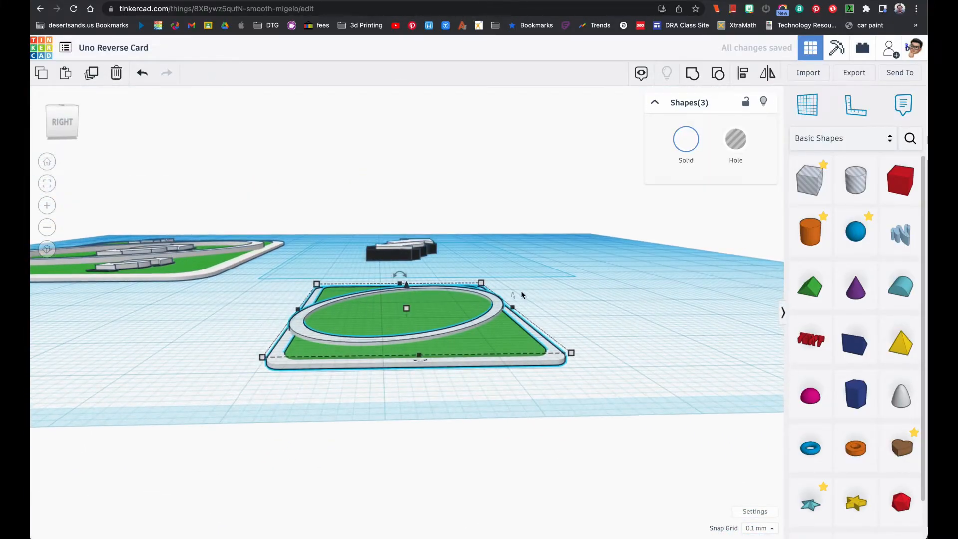
# Group the four shapes of the central double arrow and enable Multicolor to keep their black and white colours
pyautogui.click(591, 275)
pyautogui.moveTo(360, 220); pyautogui.dragTo(436, 262)
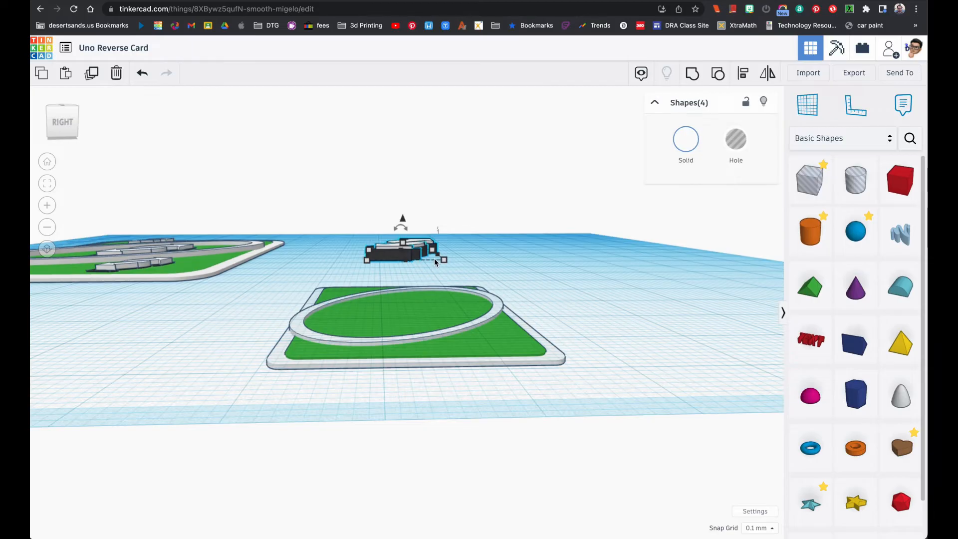
pyautogui.click(696, 75)
pyautogui.moveTo(481, 173); pyautogui.dragTo(482, 212, button='right')
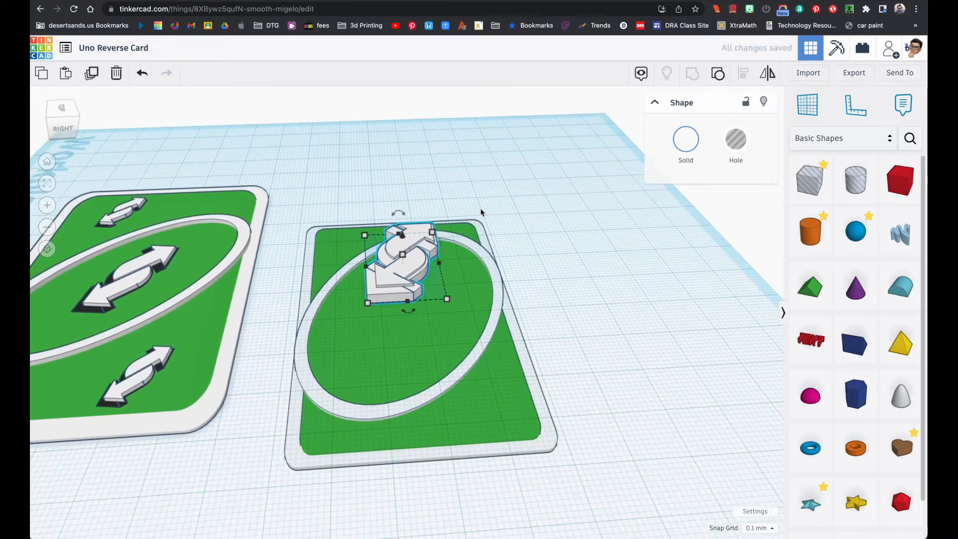
pyautogui.click(682, 150)
pyautogui.click(690, 284)
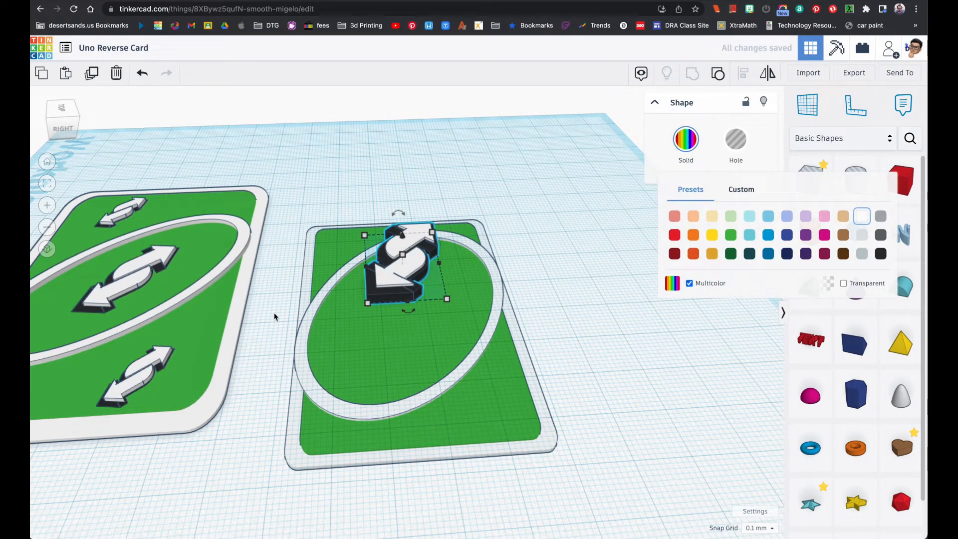
# Bring the lowered card base, green panel and oval ring back up onto the workplane
pyautogui.moveTo(282, 305); pyautogui.dragTo(346, 354)
pyautogui.press('d')
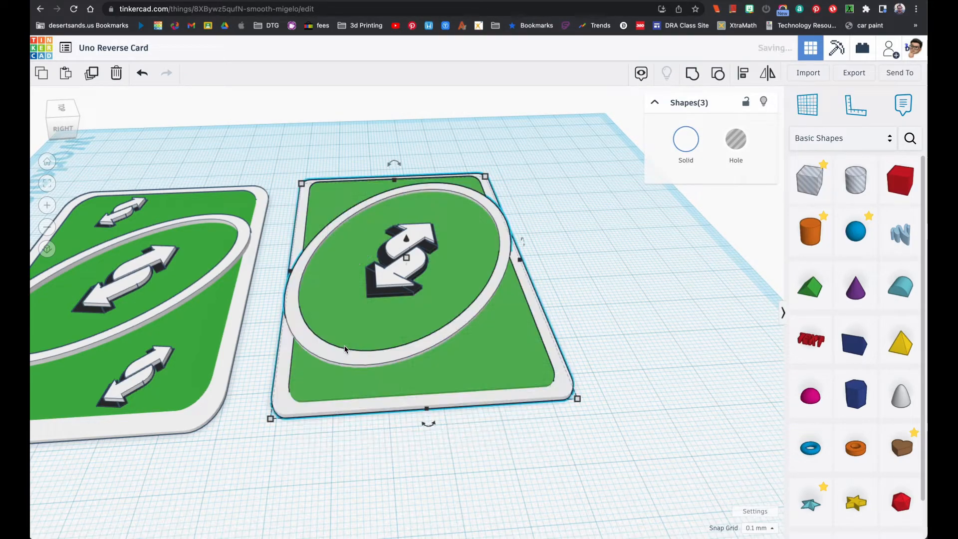
# Duplicate the grouped double arrow, move the copy to the new card's upper left corner and shrink it to about half size
pyautogui.moveTo(388, 292); pyautogui.dragTo(401, 333, button='right')
pyautogui.click(400, 295)
pyautogui.press('super+d')
pyautogui.moveTo(400, 328); pyautogui.dragTo(351, 179)
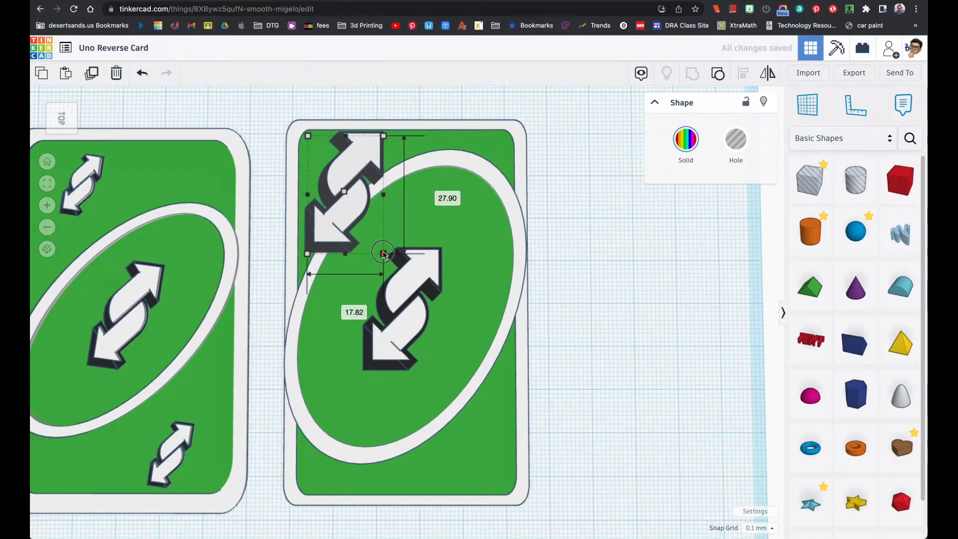
pyautogui.moveTo(384, 254); pyautogui.dragTo(343, 188)
# Increase the small double arrow's height so that it rises above the green panel
pyautogui.moveTo(343, 189)
pyautogui.mouseDown(button='right')
pyautogui.moveTo(336, 165)
pyautogui.moveTo(342, 169)
pyautogui.mouseUp(button='right')
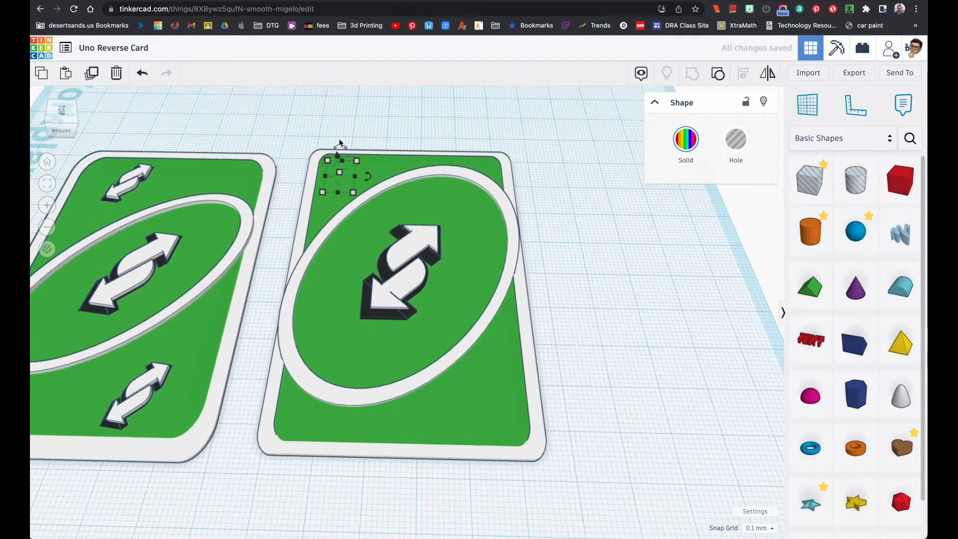
pyautogui.click(387, 176)
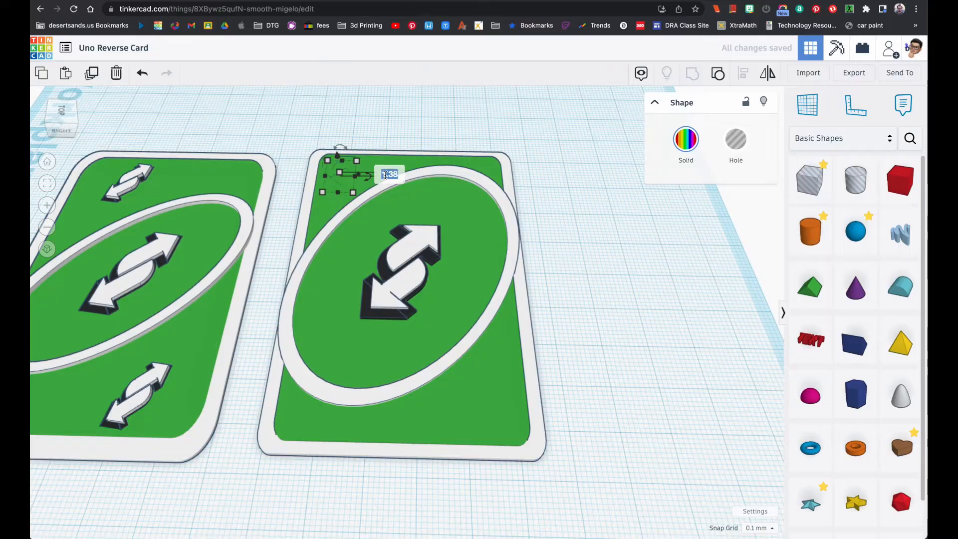
pyautogui.moveTo(387, 175); pyautogui.dragTo(398, 251, button='right')
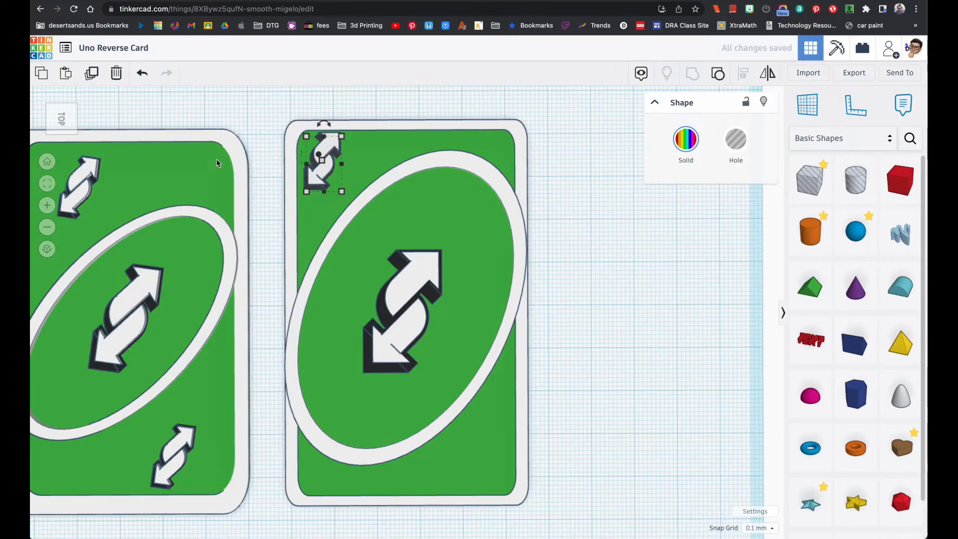
# Nudge the small double arrow slightly down and right, away from the green panel's upper left corner
pyautogui.click(47, 184)
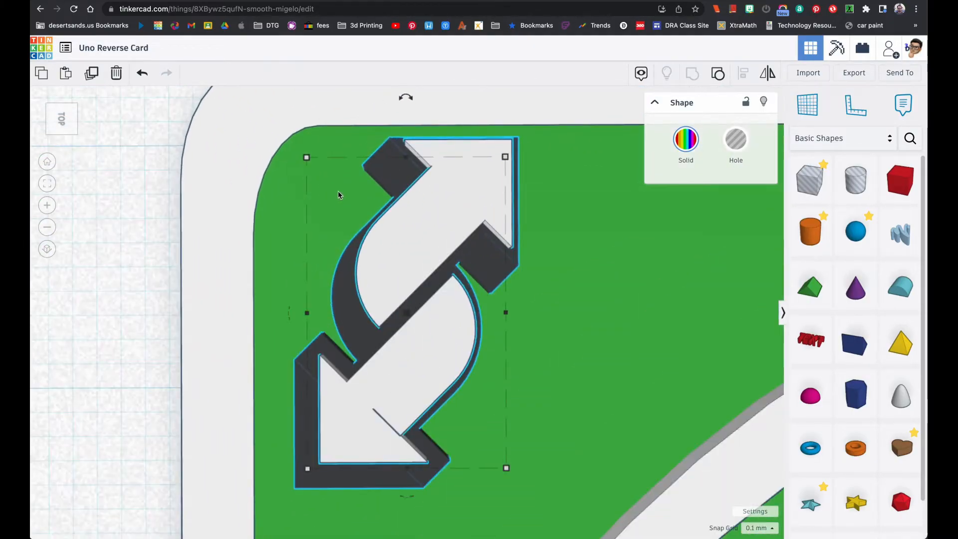
pyautogui.press('Down')
pyautogui.press('Down')
pyautogui.press('Down')
pyautogui.press('Down')
pyautogui.press('Down')
pyautogui.press('Down')
pyautogui.press('Down')
pyautogui.press('Down')
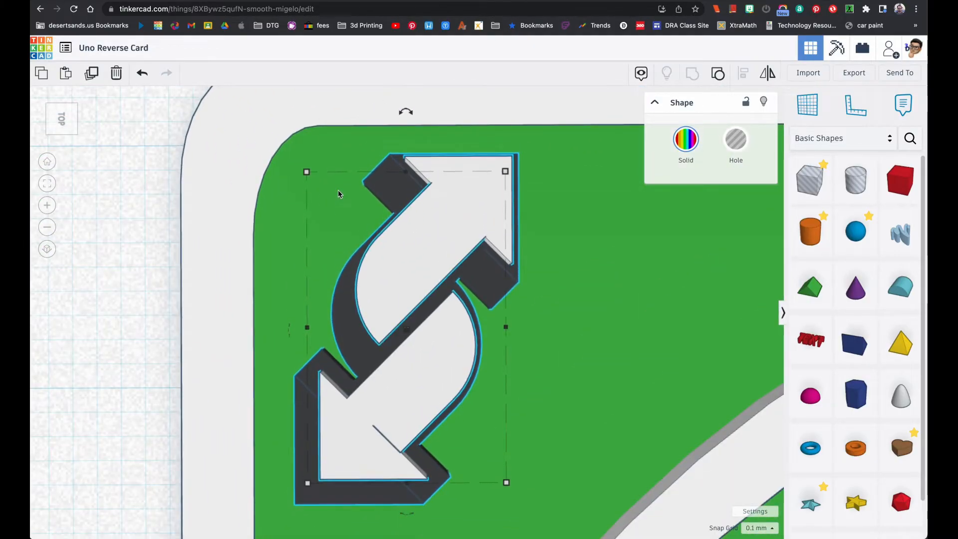
pyautogui.press('Right')
pyautogui.press('Right')
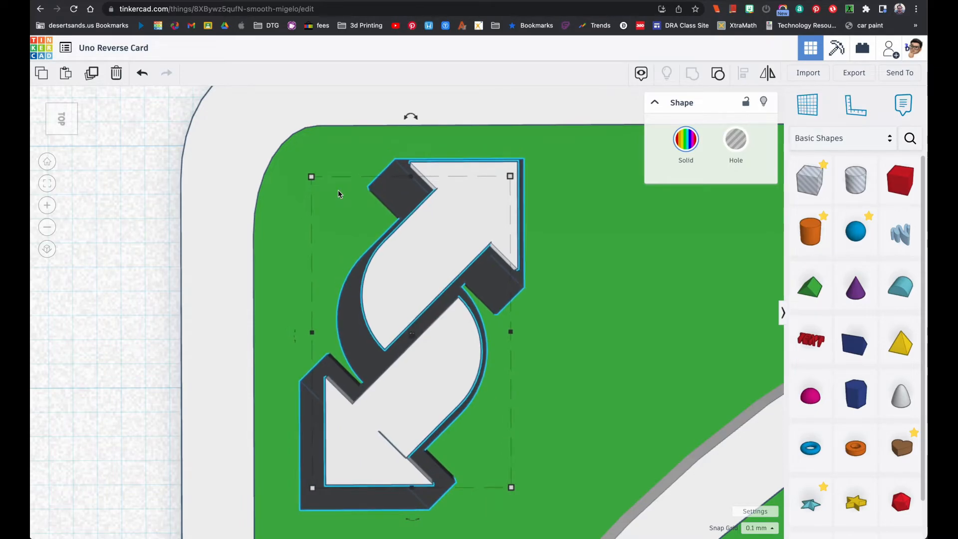
pyautogui.scroll(-5, 391, 182)
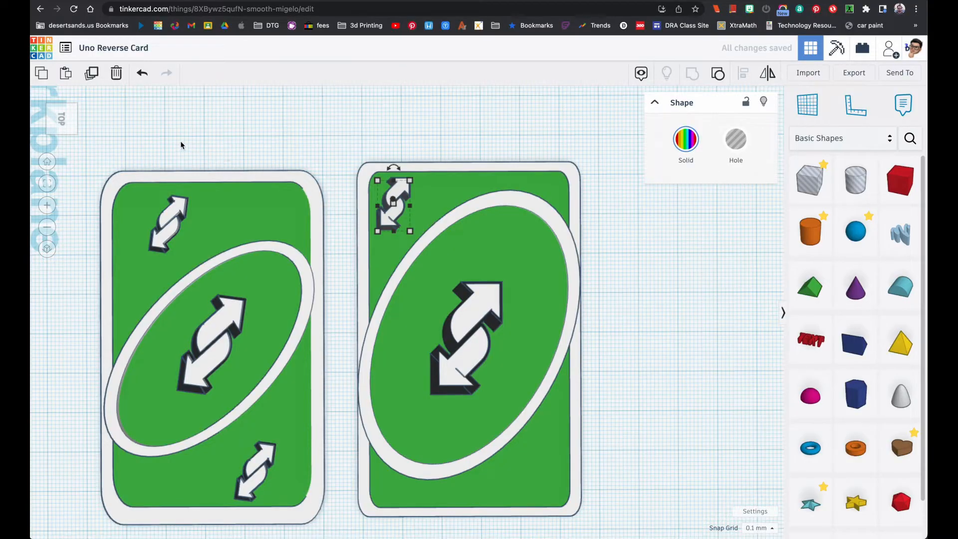
pyautogui.click(92, 73)
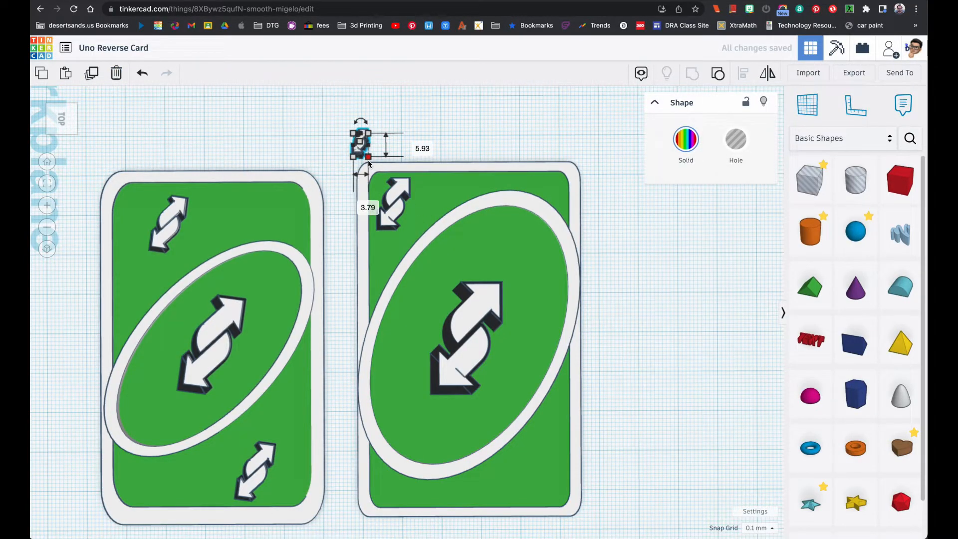
pyautogui.scroll(-2, 389, 161)
pyautogui.scroll(5, 389, 163)
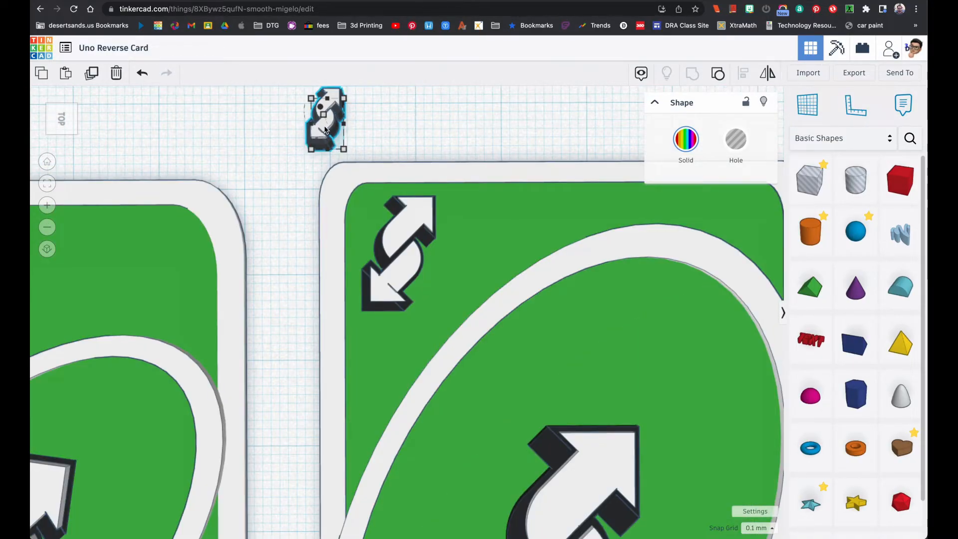
pyautogui.press('Delete')
# Duplicate the small double arrow in the new card's upper left corner and place the copy in its lower right corner
pyautogui.click(406, 228)
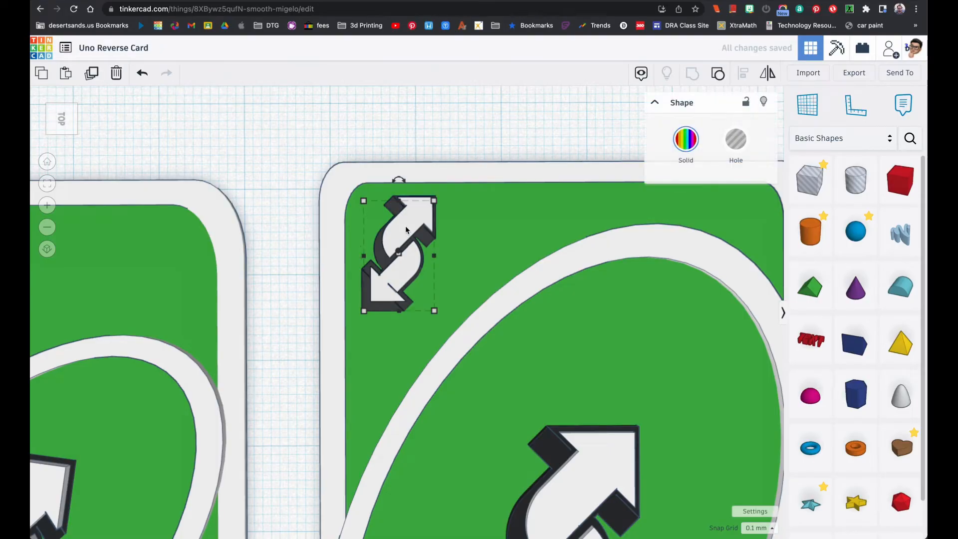
pyautogui.scroll(-5, 405, 228)
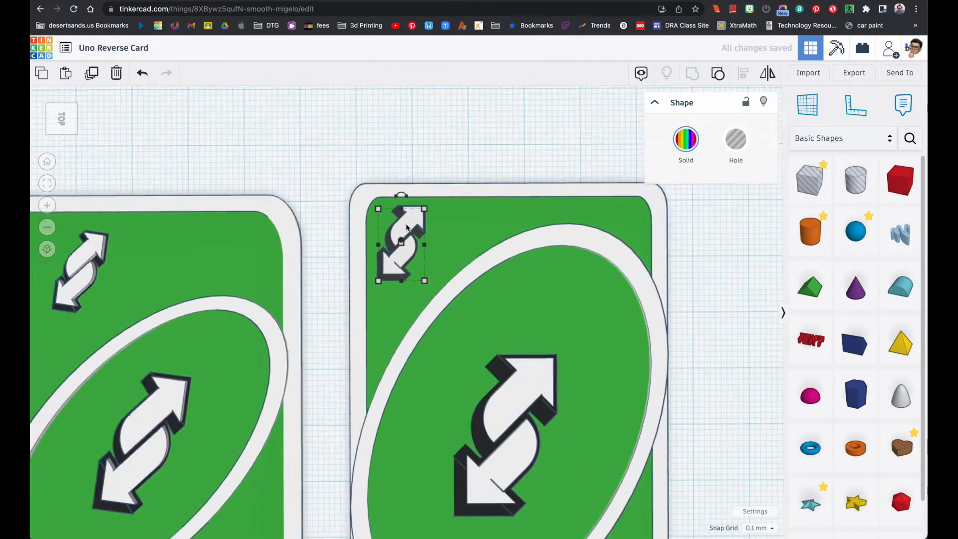
pyautogui.moveTo(408, 231); pyautogui.dragTo(526, 433)
pyautogui.click(585, 382)
pyautogui.moveTo(563, 372); pyautogui.dragTo(565, 362, button='right')
pyautogui.scroll(-1, 564, 364)
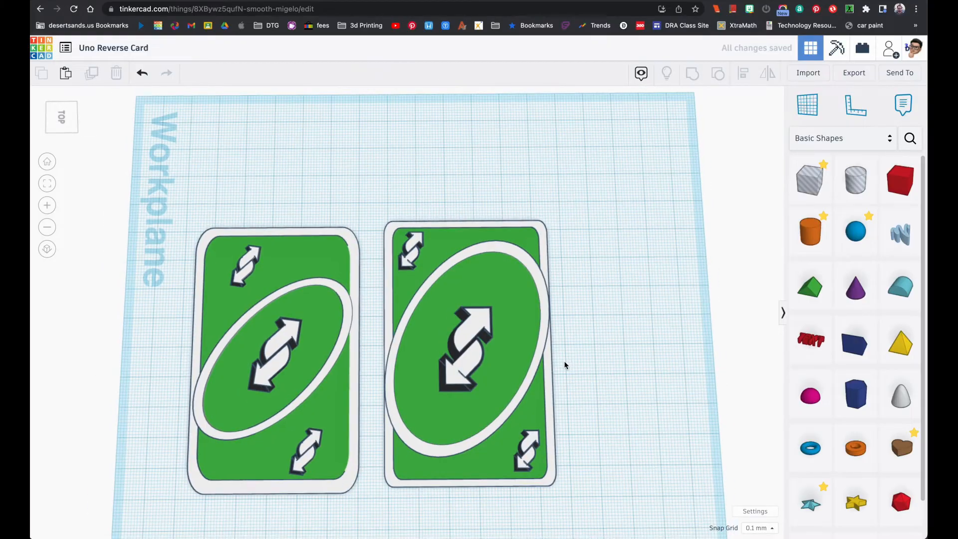
pyautogui.scroll(-2, 563, 364)
pyautogui.moveTo(578, 387); pyautogui.dragTo(479, 372, button='right')
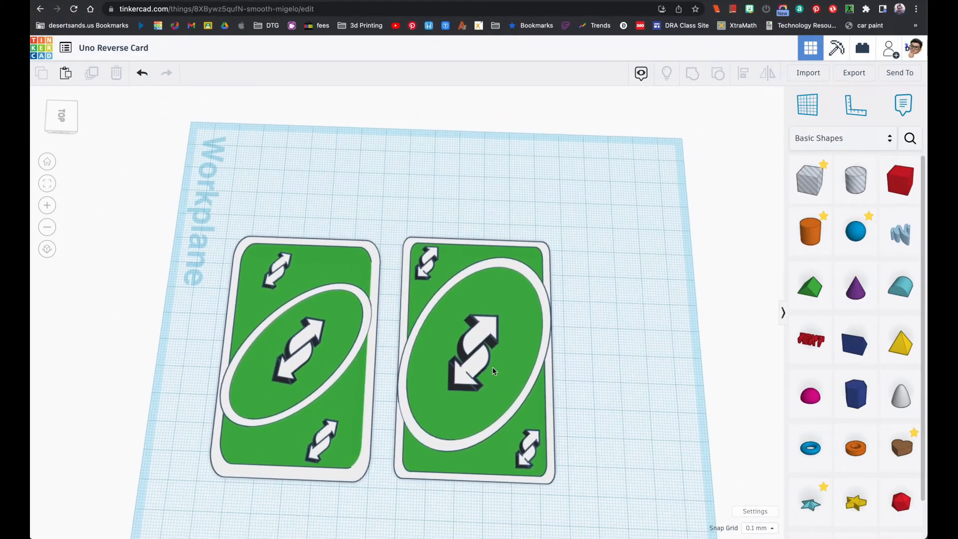
# Examine the new card's central double arrow up close and from an angle
pyautogui.click(477, 373)
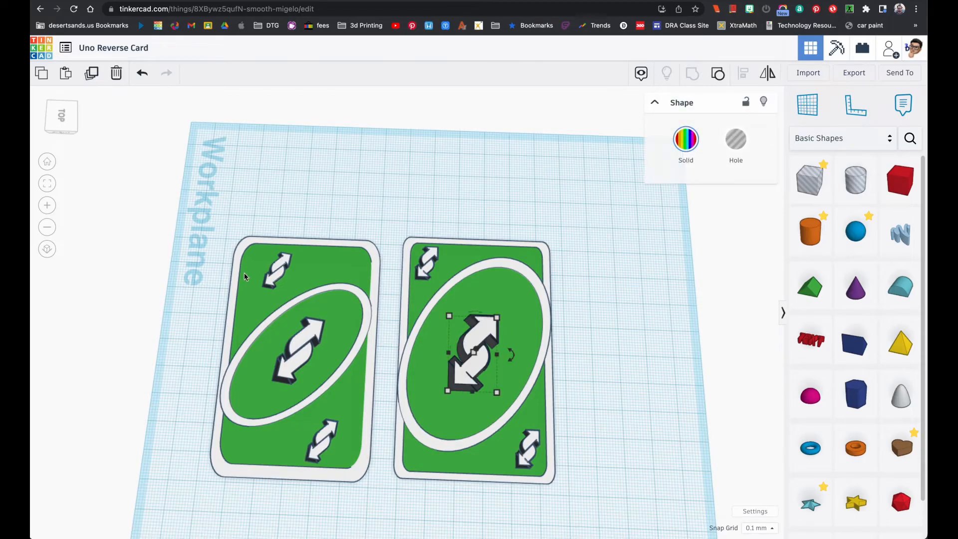
pyautogui.click(47, 183)
pyautogui.moveTo(295, 295); pyautogui.dragTo(259, 280, button='right')
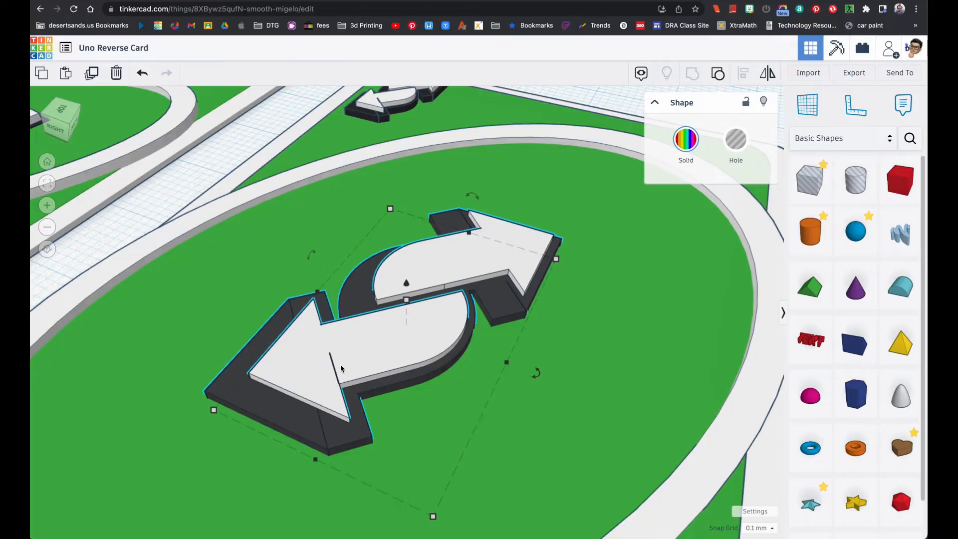
pyautogui.moveTo(334, 370); pyautogui.dragTo(348, 403, button='right')
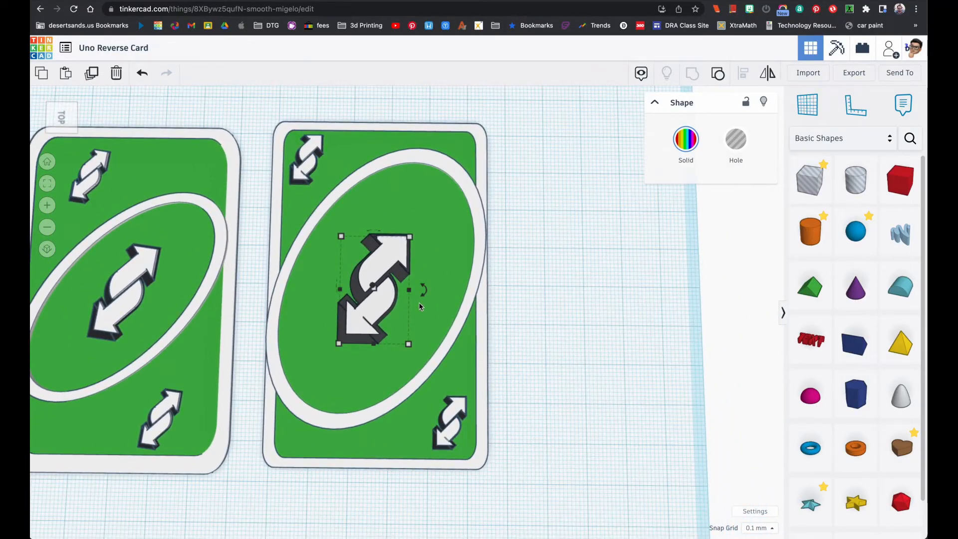
pyautogui.moveTo(792, 233); pyautogui.dragTo(555, 225)
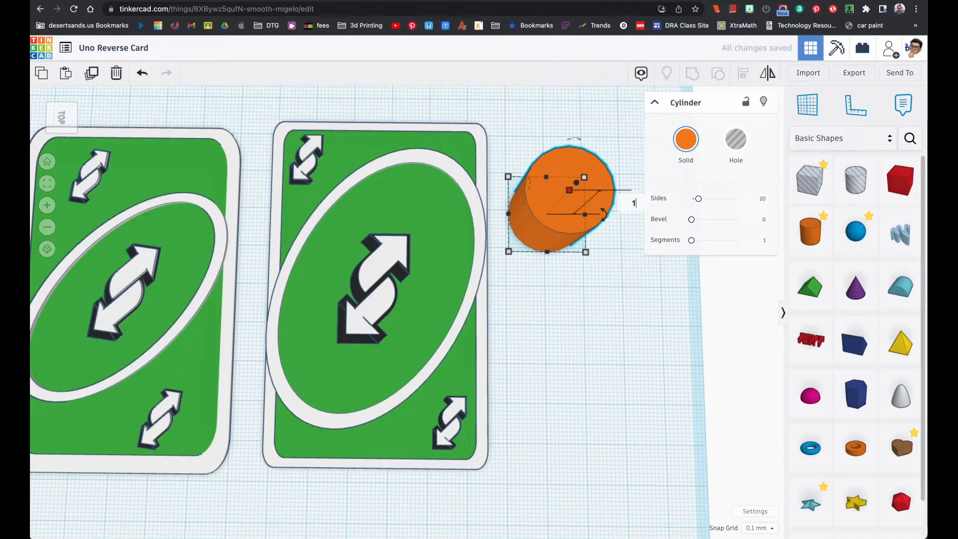
pyautogui.press('Return')
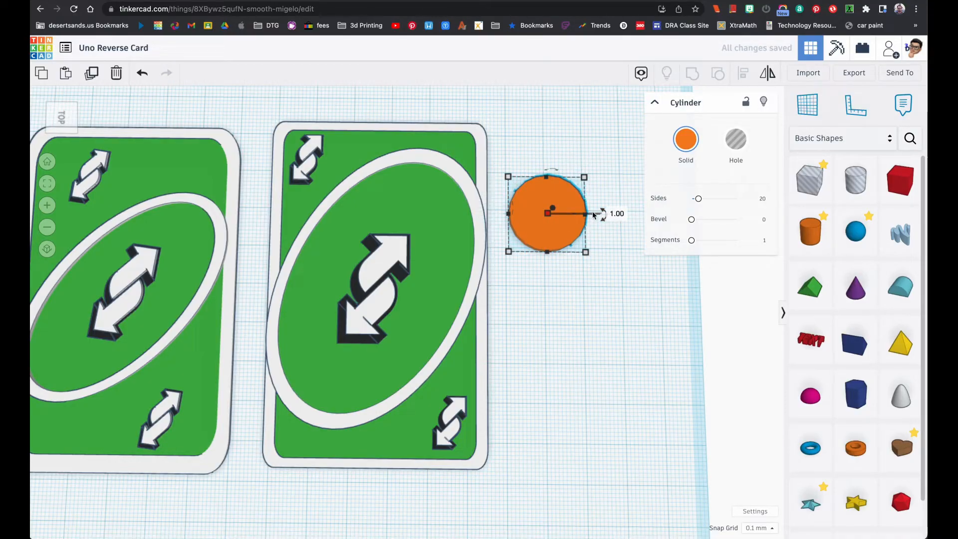
pyautogui.press('Delete')
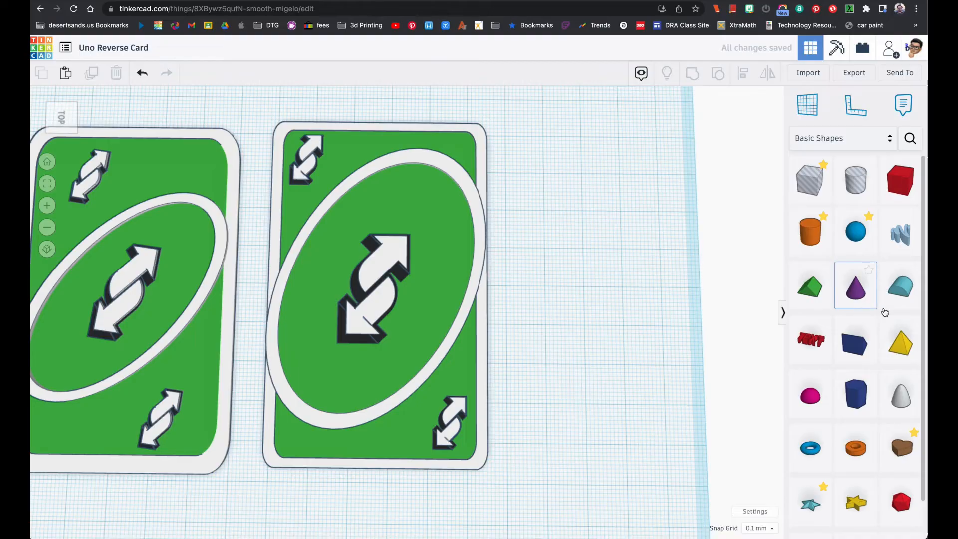
# Place a round roof beside the new card, rotate it 90° to lie flat as a half-disc and set its height to 1 mm
pyautogui.moveTo(860, 291); pyautogui.dragTo(582, 257)
pyautogui.moveTo(581, 258); pyautogui.dragTo(642, 306, button='right')
pyautogui.moveTo(580, 243); pyautogui.dragTo(605, 269)
pyautogui.moveTo(605, 307); pyautogui.dragTo(569, 278)
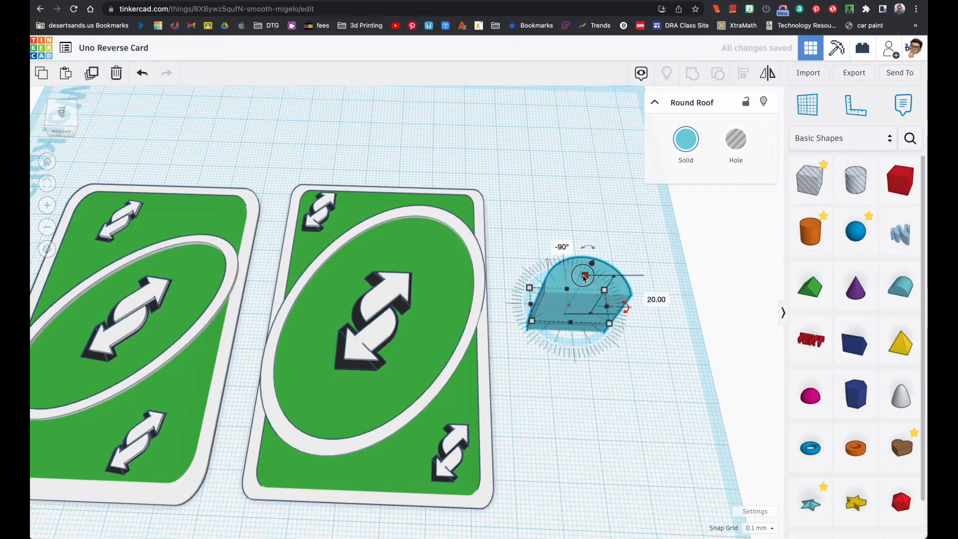
pyautogui.write('1')
pyautogui.press('Return')
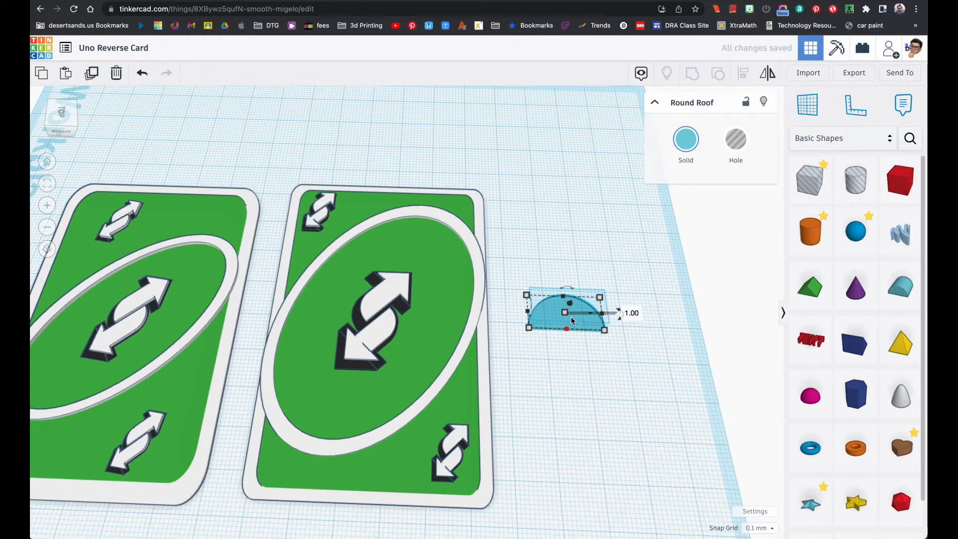
# Duplicate the half-disc, turn the copy into a hole, shrink it to about 70% and adjust its height
pyautogui.moveTo(581, 318); pyautogui.dragTo(586, 270, button='right')
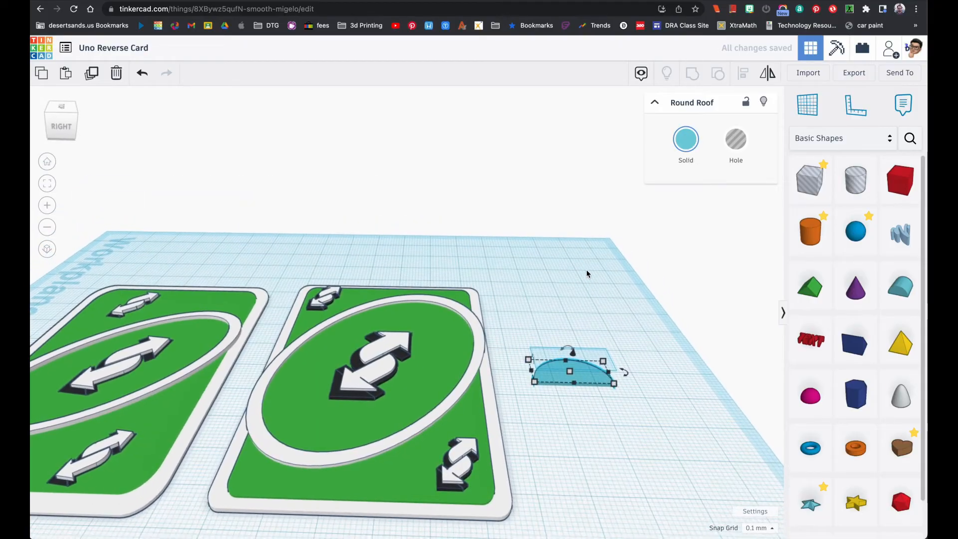
pyautogui.moveTo(591, 295)
pyautogui.mouseDown(button='right')
pyautogui.moveTo(599, 370)
pyautogui.moveTo(577, 299)
pyautogui.mouseUp(button='right')
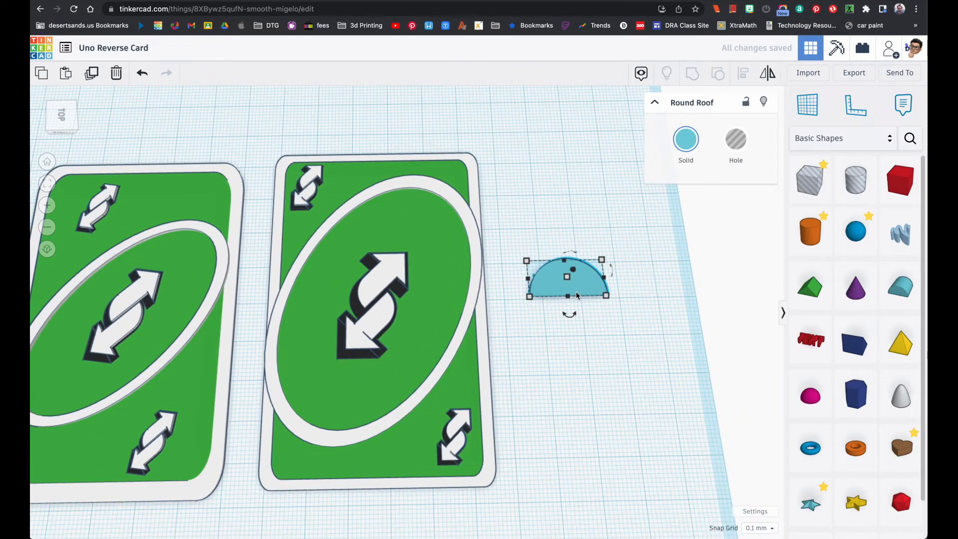
pyautogui.click(100, 82)
pyautogui.click(736, 139)
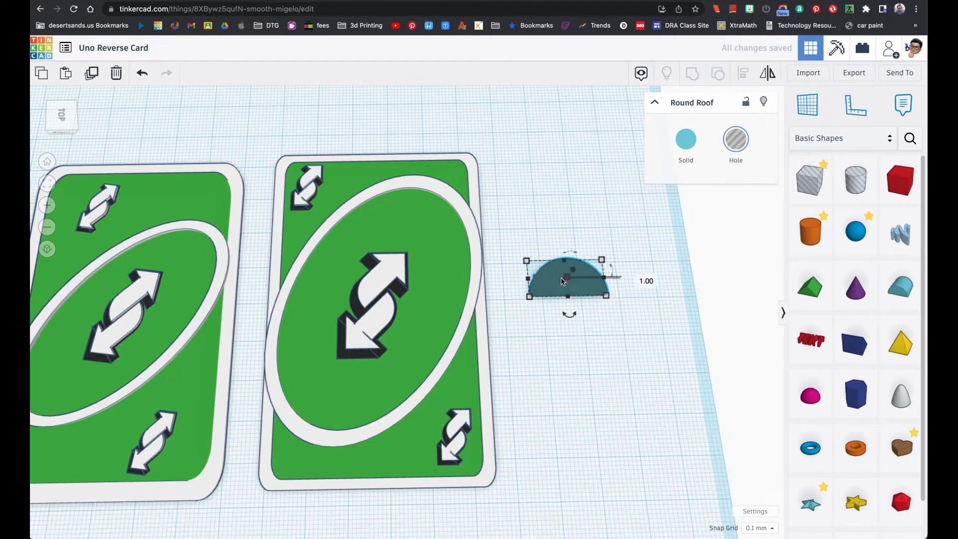
pyautogui.keyDown('shift'); pyautogui.moveTo(535, 297); pyautogui.dragTo(568, 291); pyautogui.keyUp('shift')
pyautogui.click(578, 273)
pyautogui.press('Return')
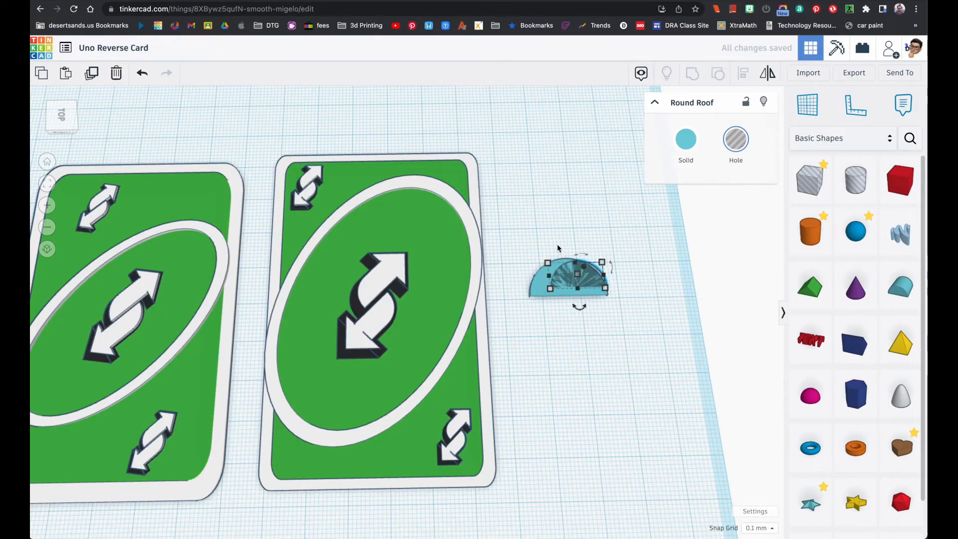
# Centre the hole on the half-disc in both directions and nudge the hole down to the half-disc's flat edge
pyautogui.moveTo(582, 301); pyautogui.dragTo(586, 311)
pyautogui.click(746, 73)
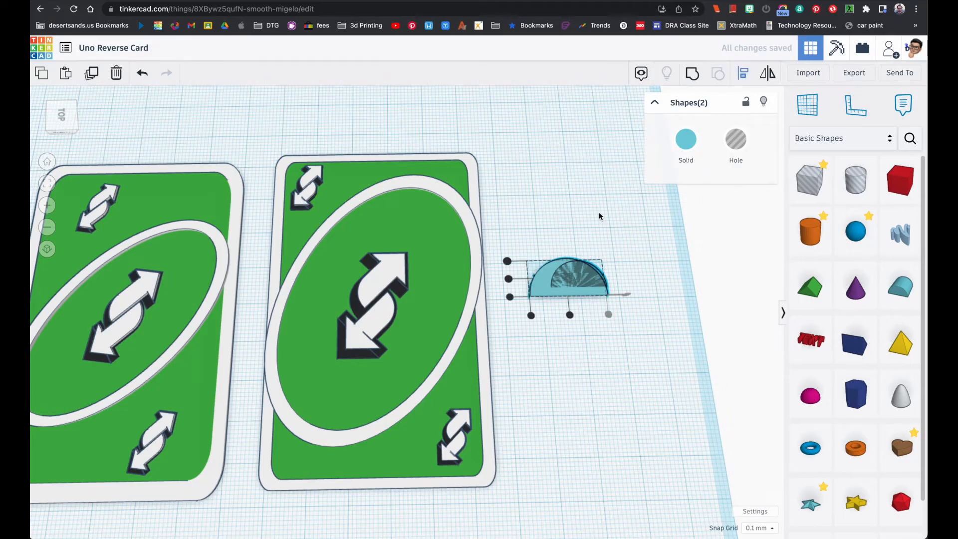
pyautogui.click(569, 315)
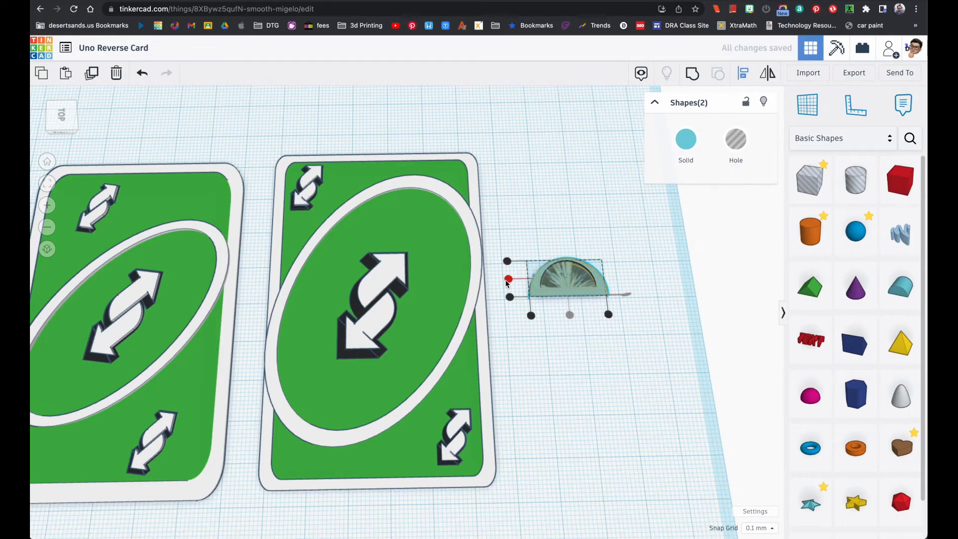
pyautogui.click(508, 279)
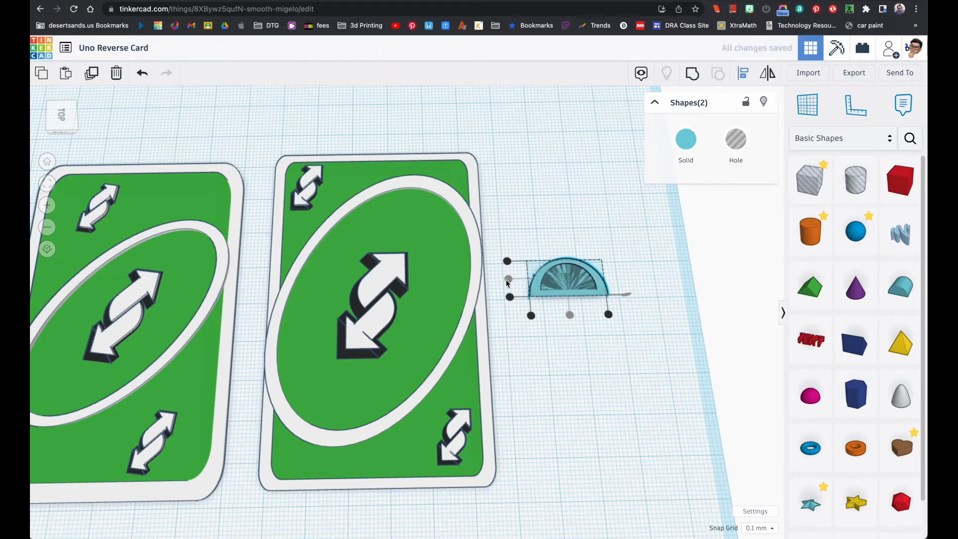
pyautogui.click(644, 258)
pyautogui.click(577, 282)
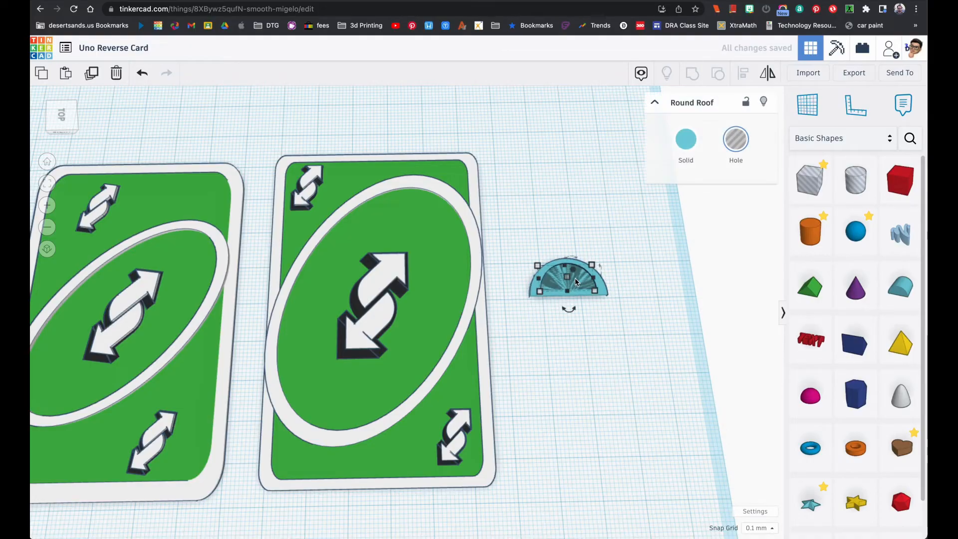
pyautogui.press('Down')
pyautogui.press('Down')
pyautogui.press('Down')
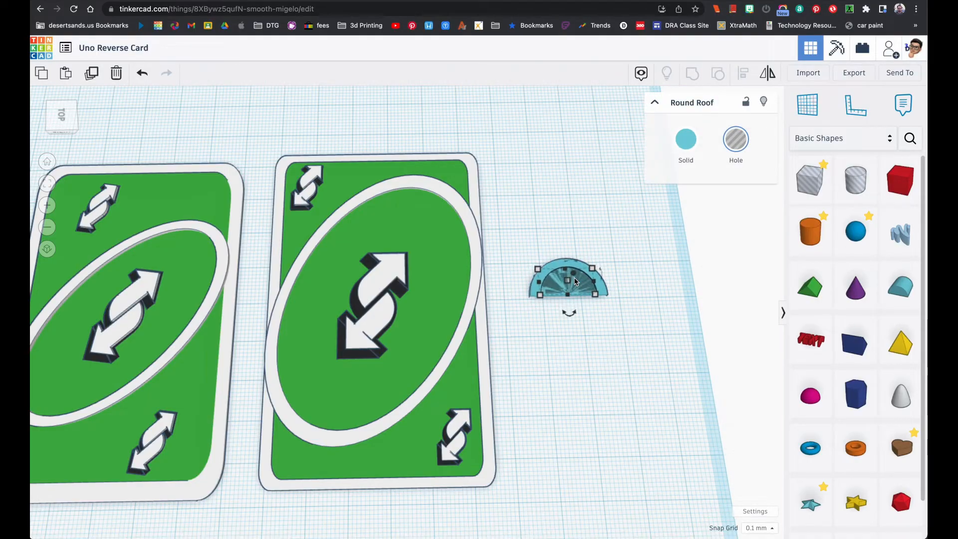
# Group the half-disc with the hole to cut out an arch and colour the arch white
pyautogui.click(532, 246)
pyautogui.moveTo(533, 246); pyautogui.dragTo(608, 304)
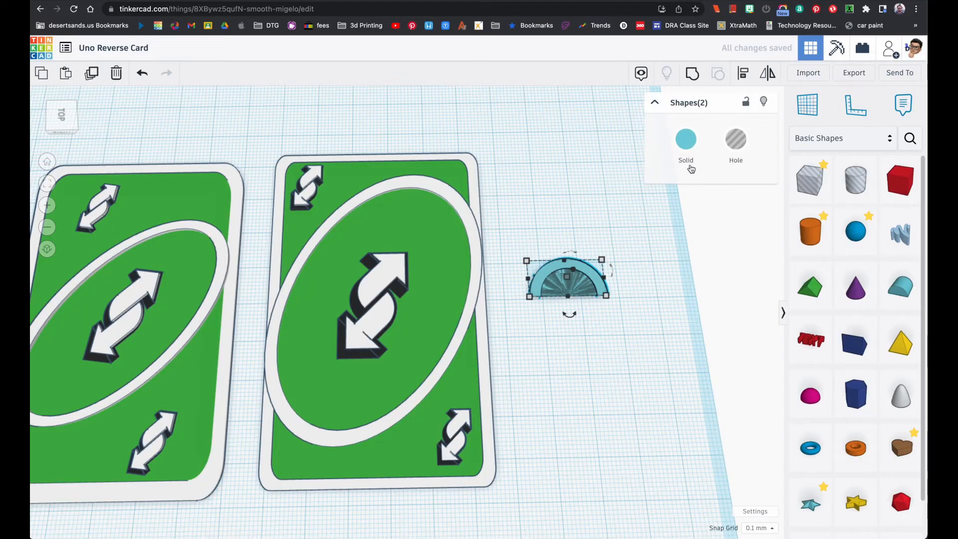
pyautogui.click(693, 75)
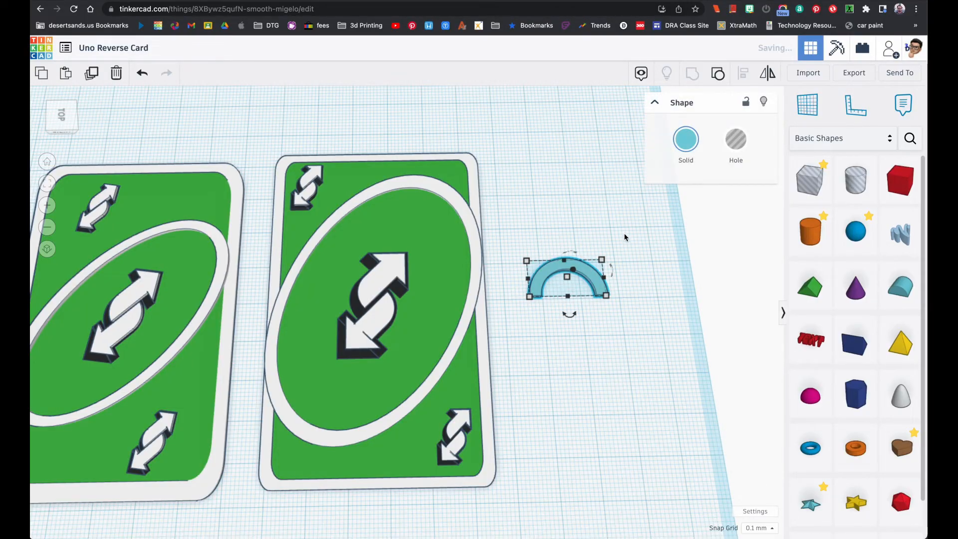
pyautogui.click(686, 140)
pyautogui.click(854, 214)
# Move the white arch to the middle of the new card's top edge so that its ends overlap the white border
pyautogui.moveTo(577, 273); pyautogui.dragTo(388, 140)
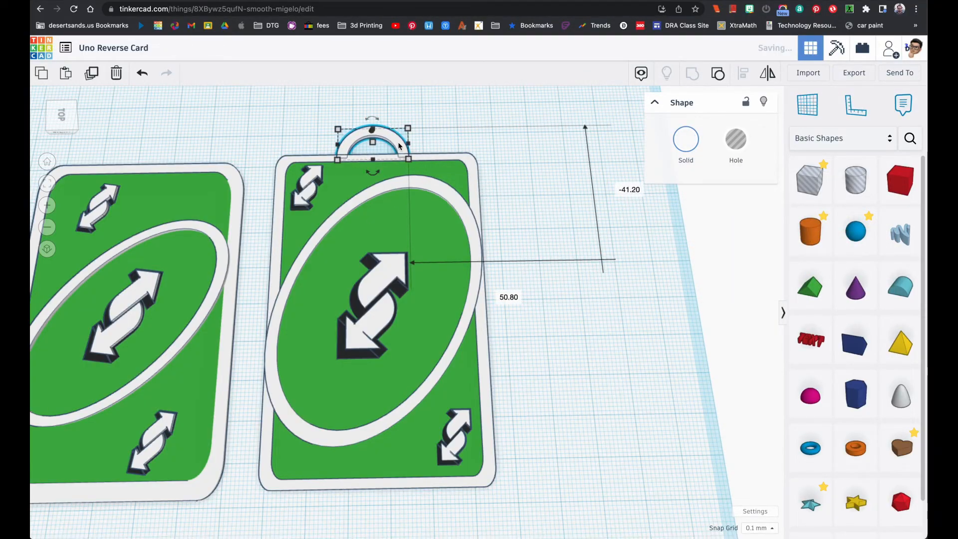
pyautogui.click(47, 191)
pyautogui.moveTo(233, 235); pyautogui.dragTo(240, 205, button='right')
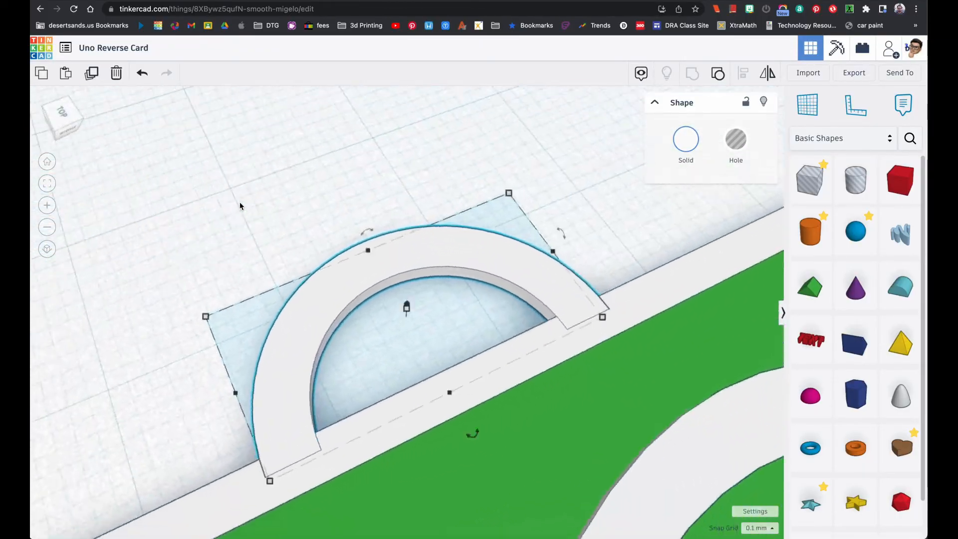
pyautogui.scroll(-10, 248, 220)
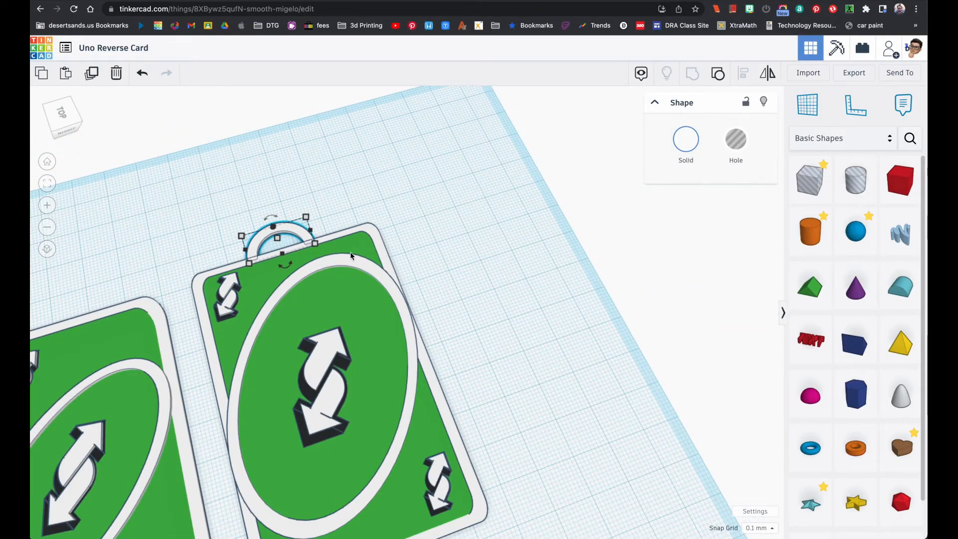
pyautogui.click(444, 293)
pyautogui.moveTo(443, 293); pyautogui.dragTo(364, 299, button='right')
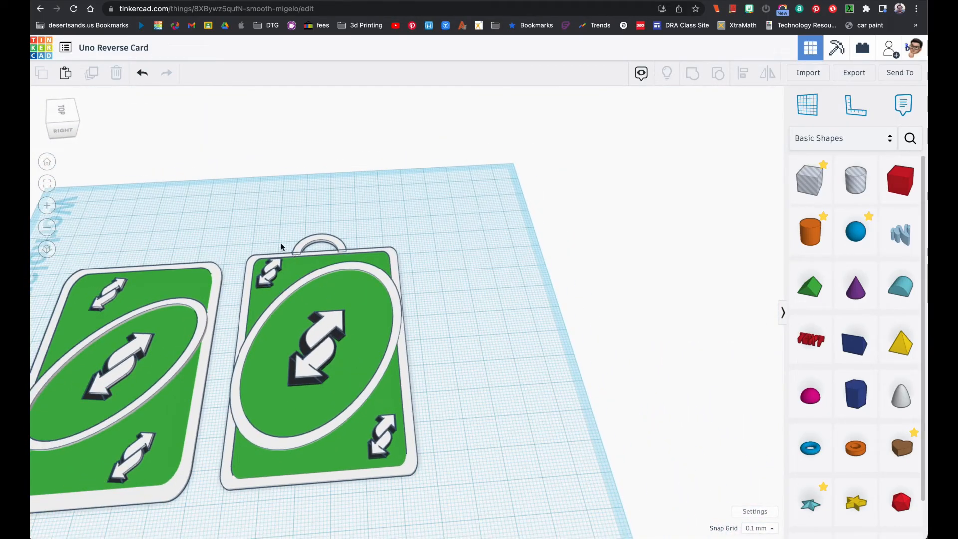
# Inspect the card with its hanging loop from below and above, and compare both cards side by side
pyautogui.moveTo(243, 233); pyautogui.dragTo(419, 473)
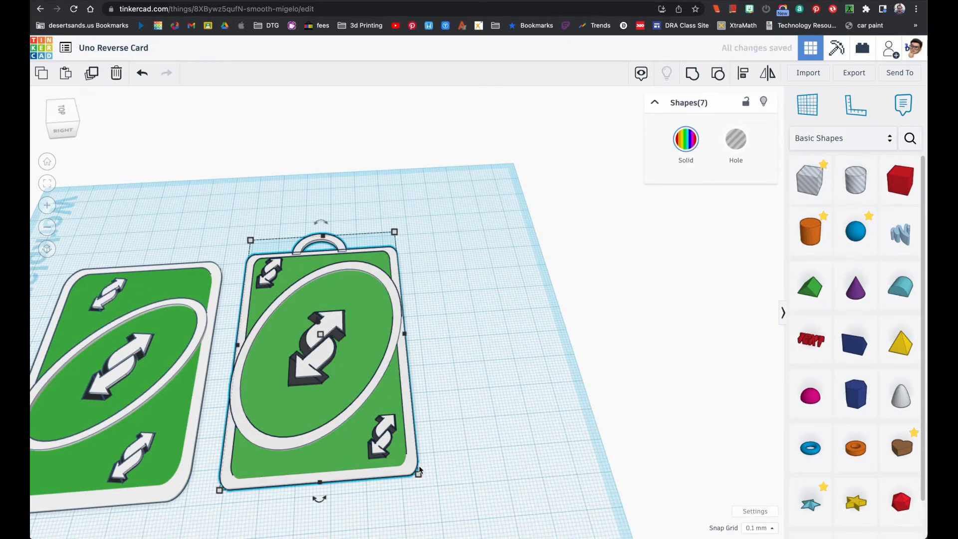
pyautogui.click(458, 417)
pyautogui.moveTo(458, 417); pyautogui.dragTo(424, 318, button='right')
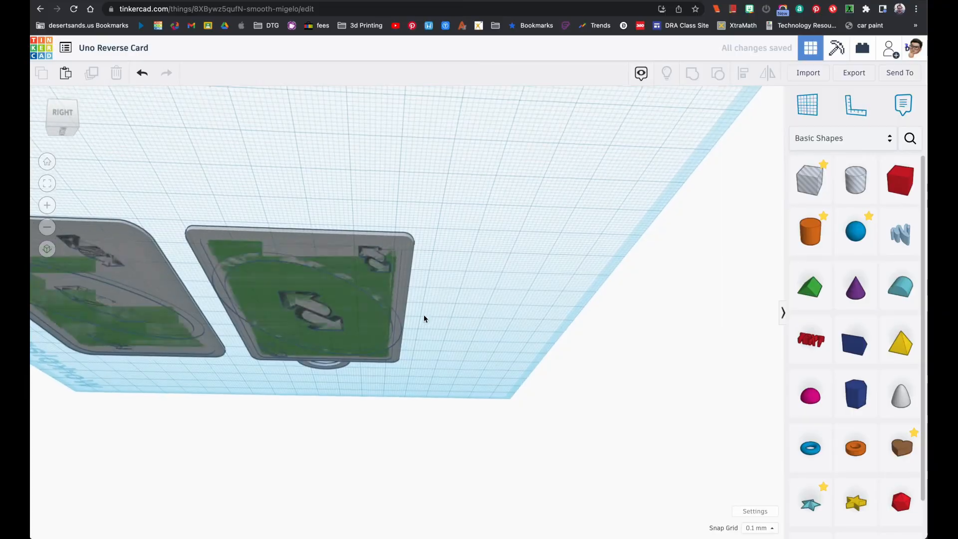
pyautogui.moveTo(355, 292); pyautogui.dragTo(353, 432, button='right')
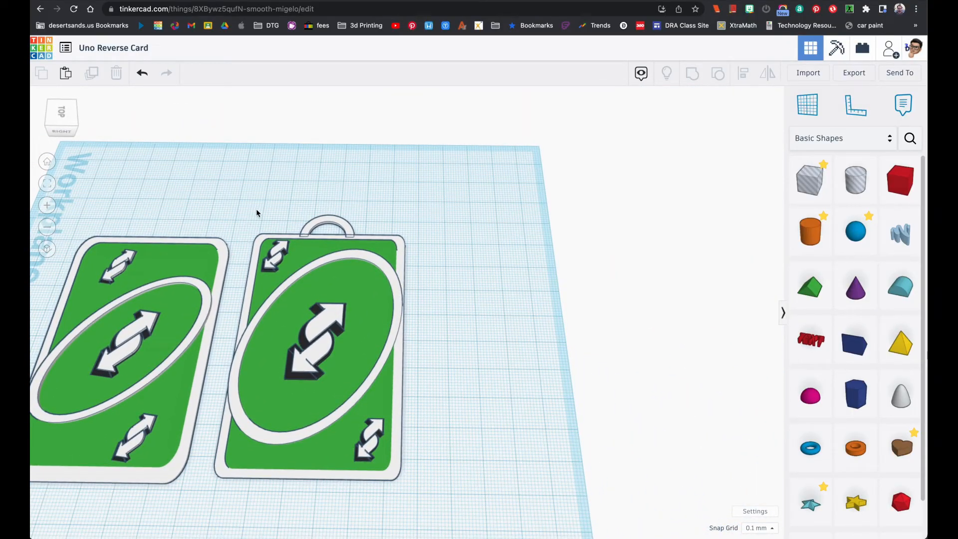
pyautogui.moveTo(257, 215); pyautogui.dragTo(418, 435)
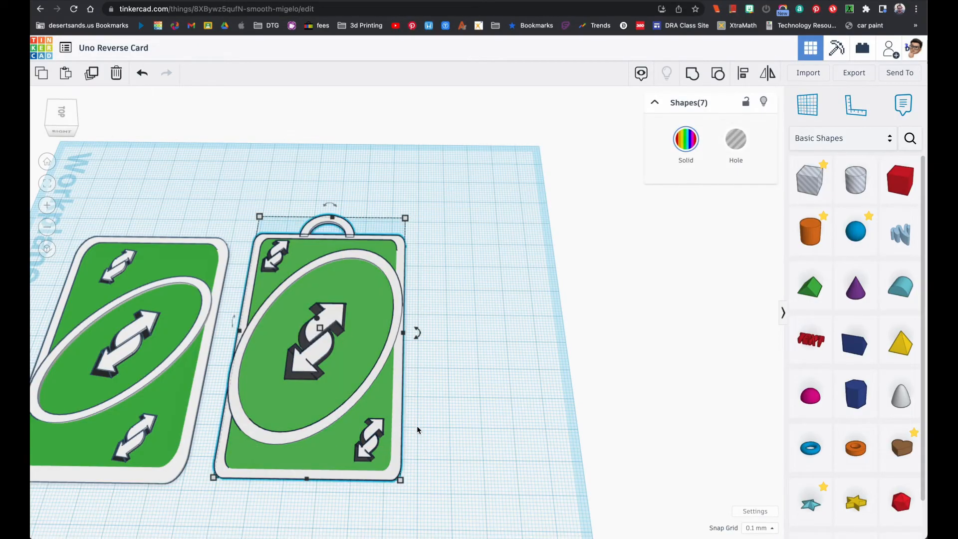
pyautogui.click(435, 388)
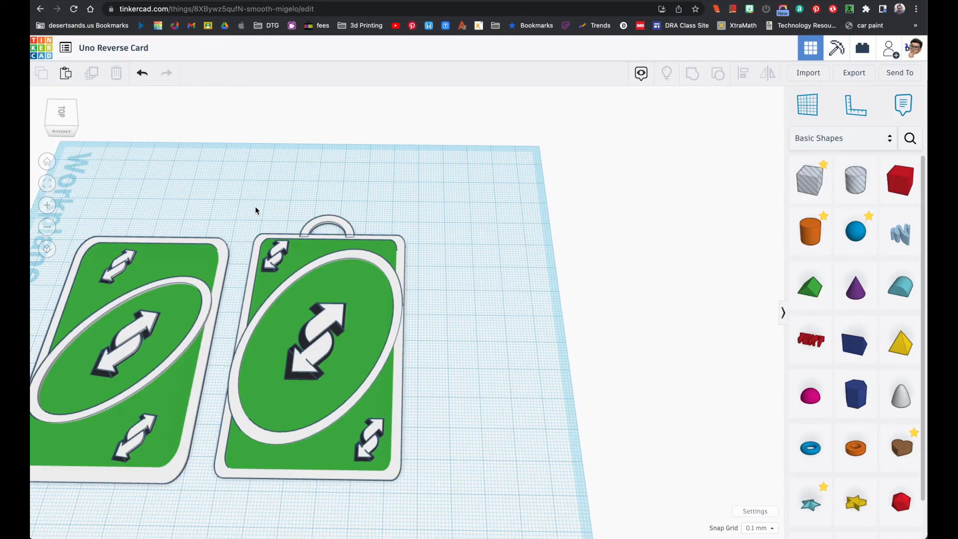
pyautogui.moveTo(145, 207); pyautogui.dragTo(334, 390)
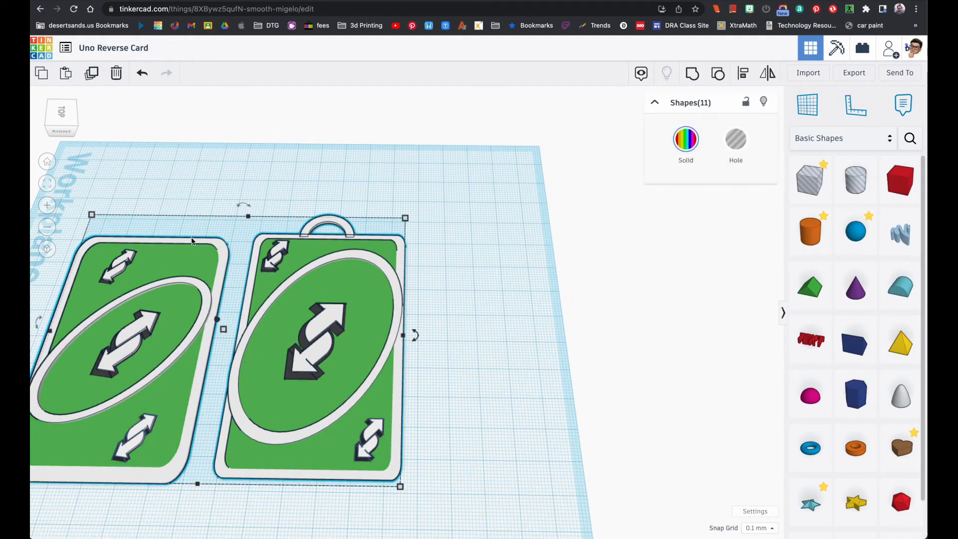
pyautogui.click(47, 184)
pyautogui.click(250, 187)
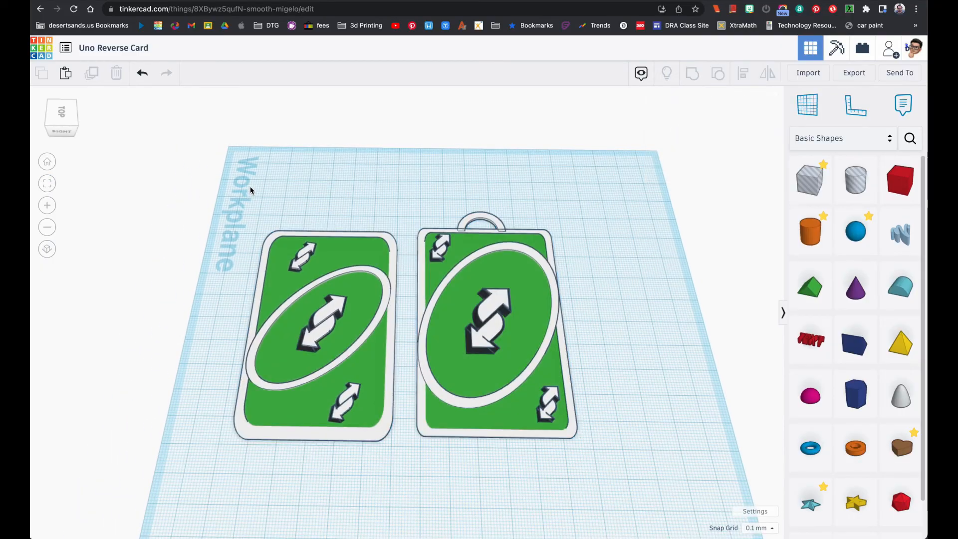